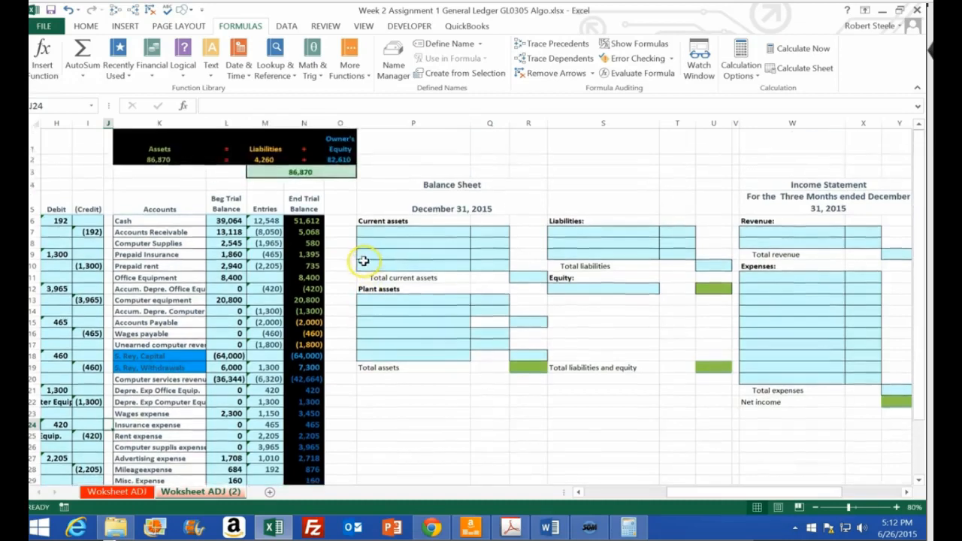
# Examine the accounting equation's asset, liability and equity formulas and compare the two sides with the ending trial balances
pyautogui.moveTo(313, 223); pyautogui.dragTo(310, 308)
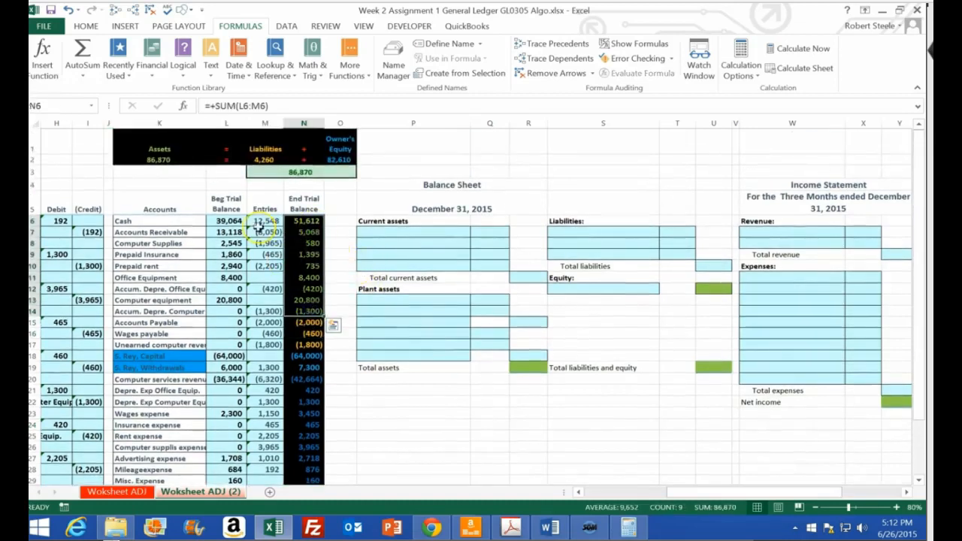
pyautogui.click(160, 161)
pyautogui.press('Return')
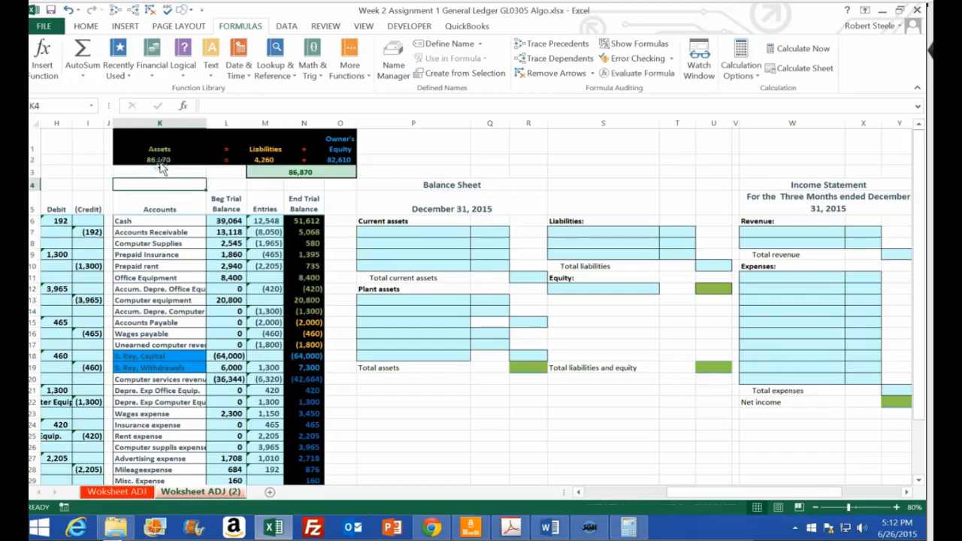
pyautogui.doubleClick(160, 159)
pyautogui.press('Return')
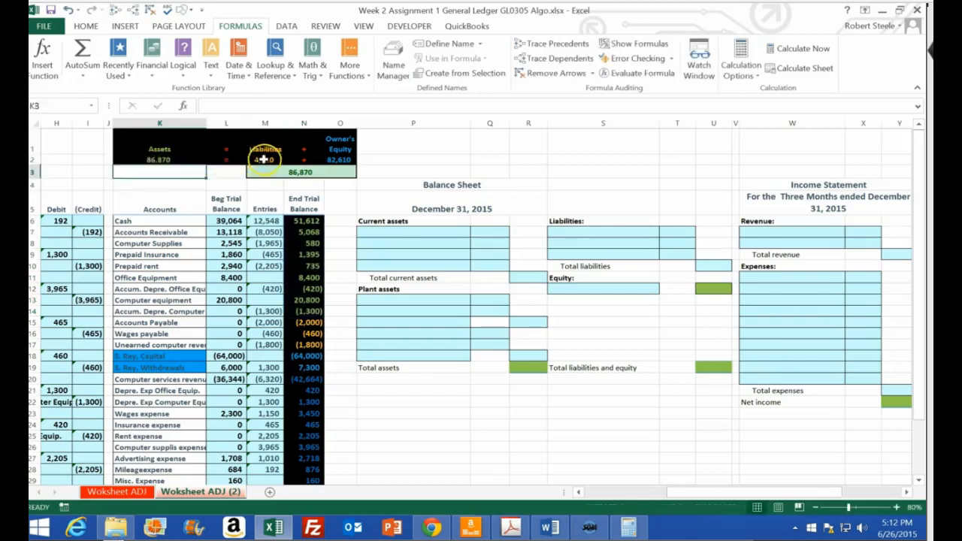
pyautogui.doubleClick(263, 159)
pyautogui.press('Return')
pyautogui.doubleClick(339, 158)
pyautogui.press('Return')
pyautogui.moveTo(271, 160); pyautogui.dragTo(335, 160)
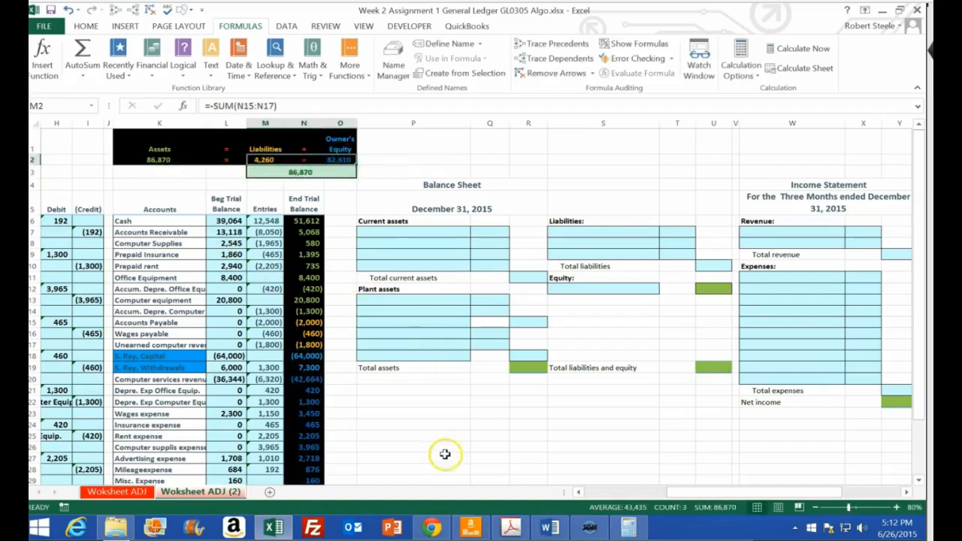
# Compare the sum of the asset and liability ending balances in N6:N17 with the sum of N18:N30
pyautogui.moveTo(308, 221); pyautogui.dragTo(315, 344)
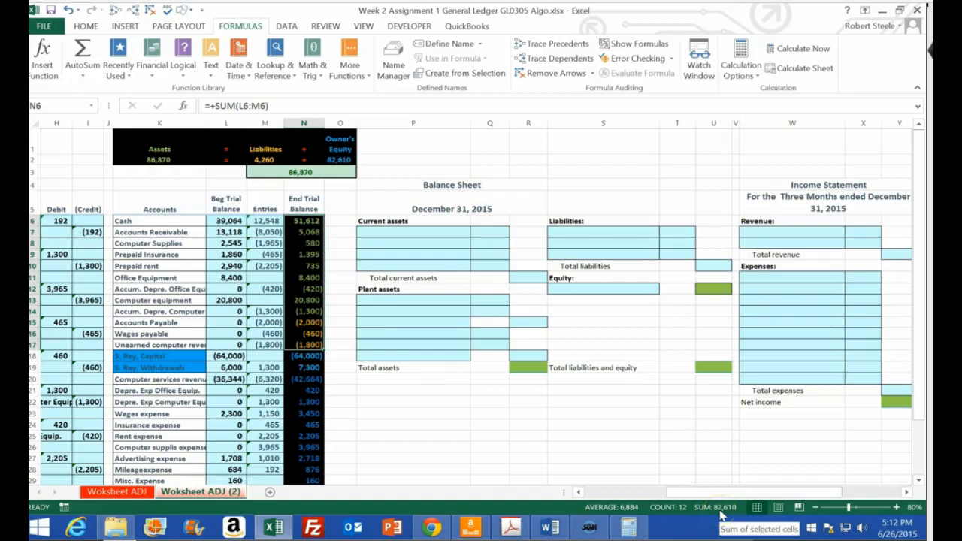
pyautogui.scroll(-1, 522, 434)
pyautogui.moveTo(311, 308); pyautogui.dragTo(312, 443)
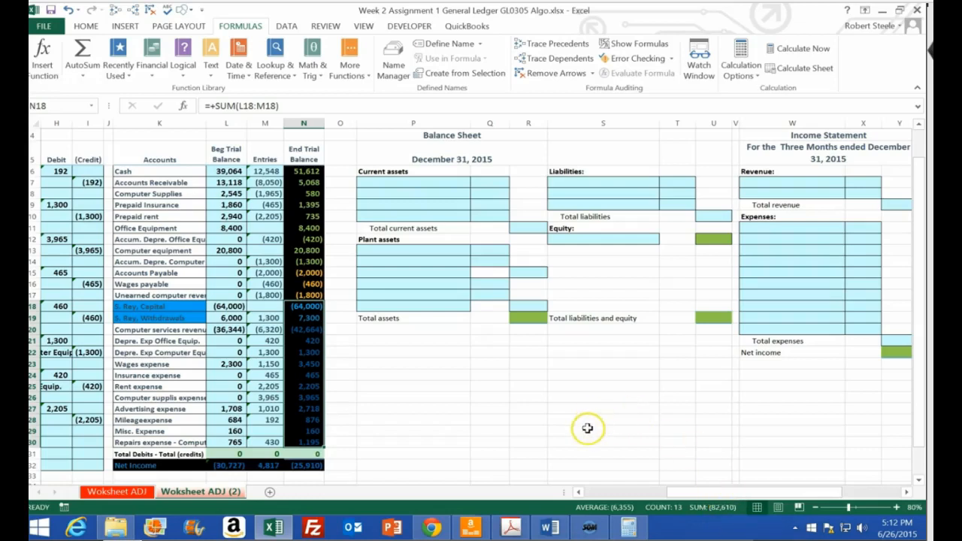
pyautogui.scroll(1, 588, 421)
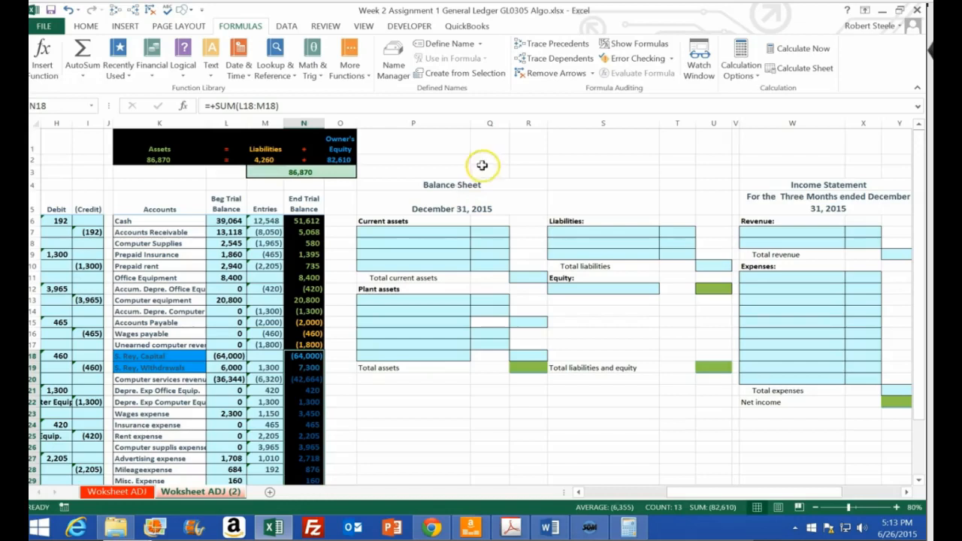
# Link the first current asset name in P7 to the Cash account in K6
pyautogui.click(403, 234)
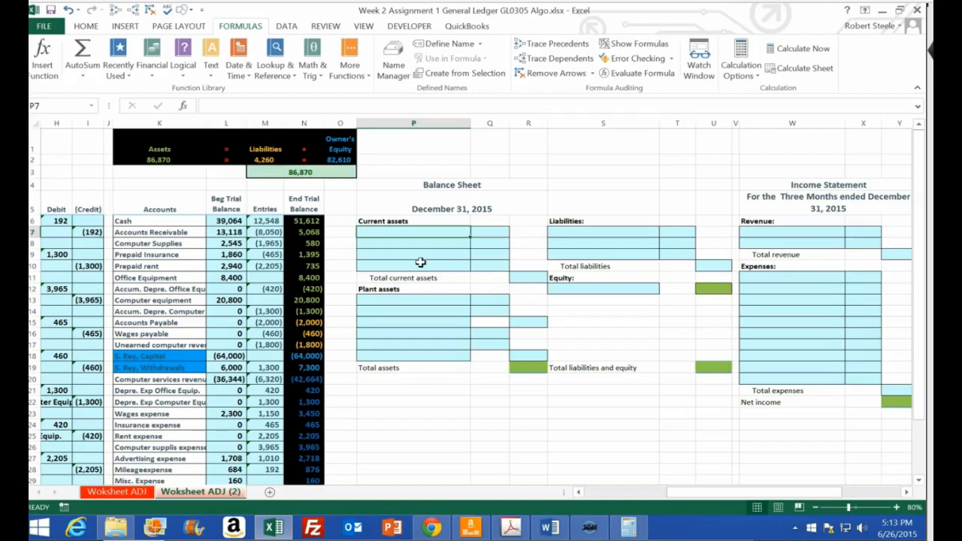
pyautogui.write('=')
pyautogui.press('Left')
pyautogui.press('Left')
pyautogui.press('Left')
pyautogui.press('Left')
pyautogui.press('Left')
pyautogui.press('Up')
pyautogui.press('Return')
# Fill the linked account names down the current assets list, extending it by one row for Prepaid rent
pyautogui.click(467, 234)
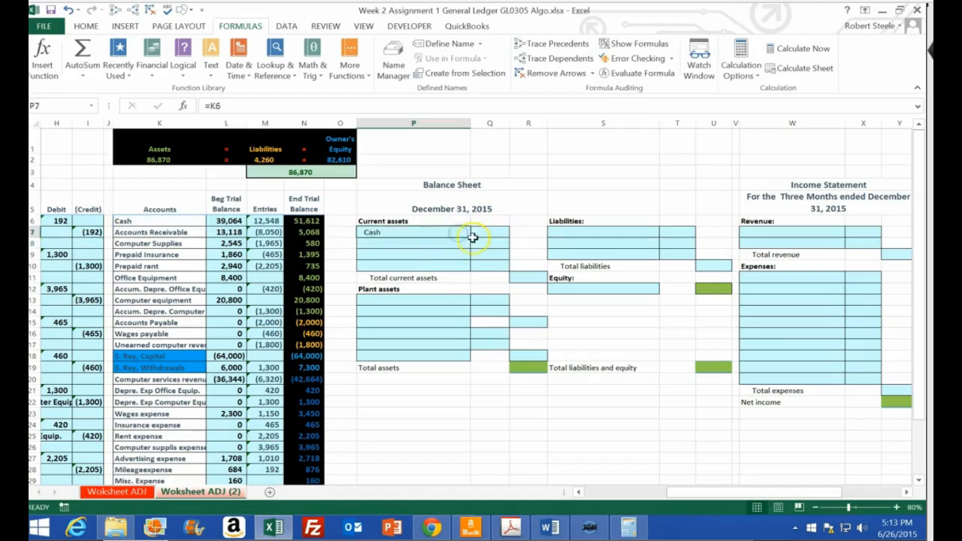
pyautogui.moveTo(470, 239); pyautogui.dragTo(462, 269)
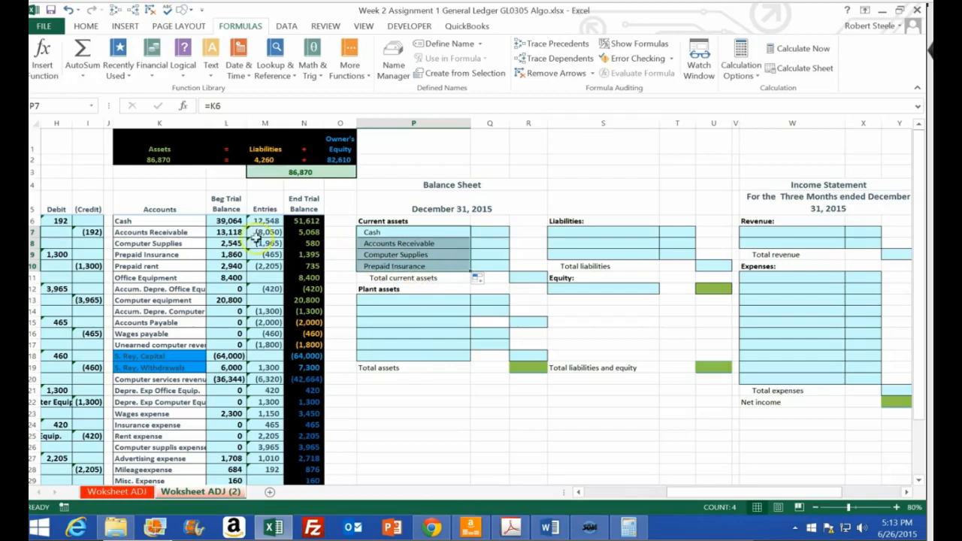
pyautogui.moveTo(187, 219); pyautogui.dragTo(190, 255)
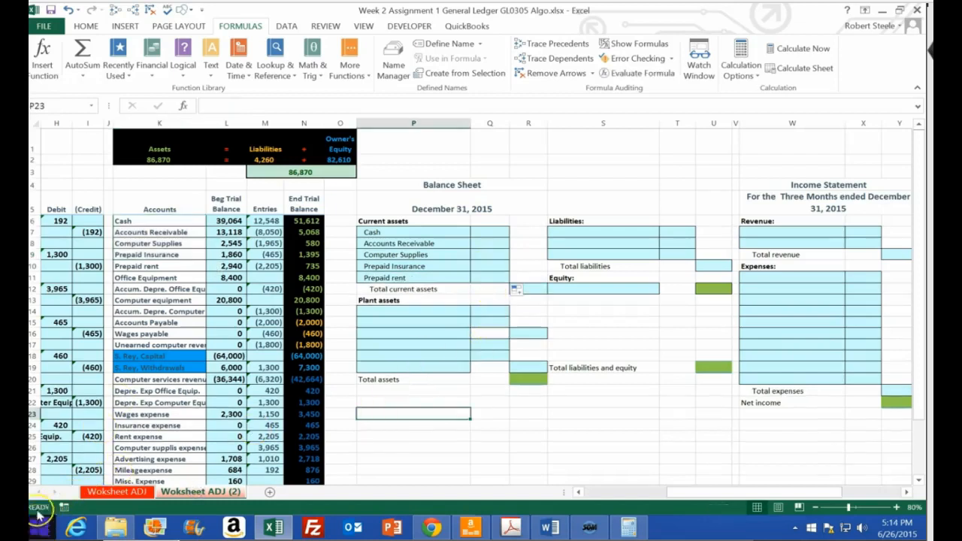
pyautogui.click(430, 278)
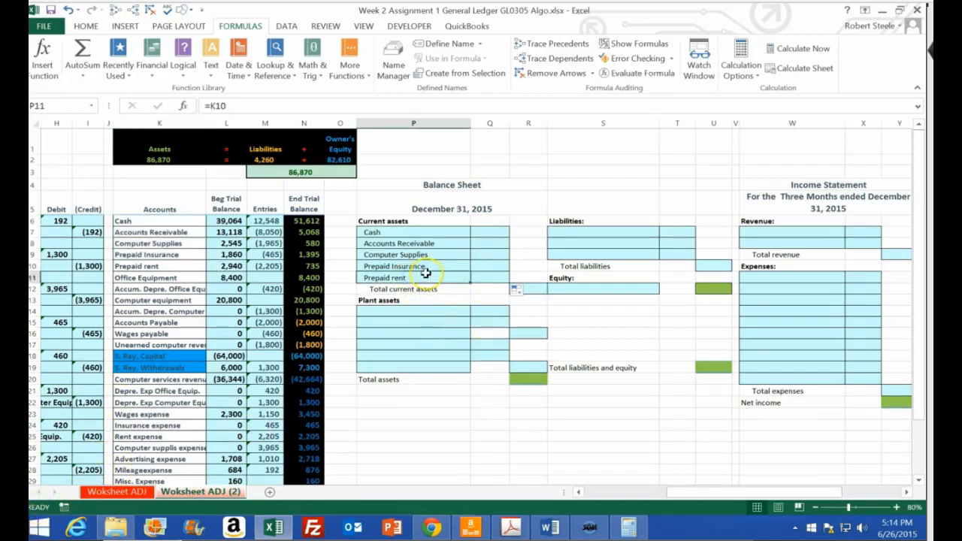
pyautogui.click(136, 222)
pyautogui.moveTo(138, 232); pyautogui.dragTo(137, 266)
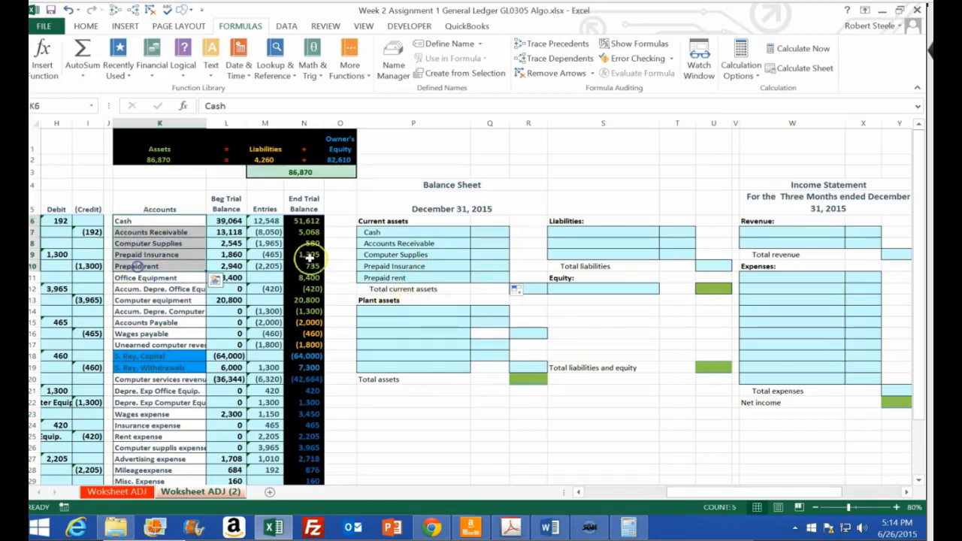
# Link the Cash amount in Q7 to its ending trial balance in N6
pyautogui.click(492, 233)
pyautogui.write('=')
pyautogui.press('Left')
pyautogui.press('Left')
pyautogui.press('Left')
pyautogui.press('Up')
pyautogui.press('Return')
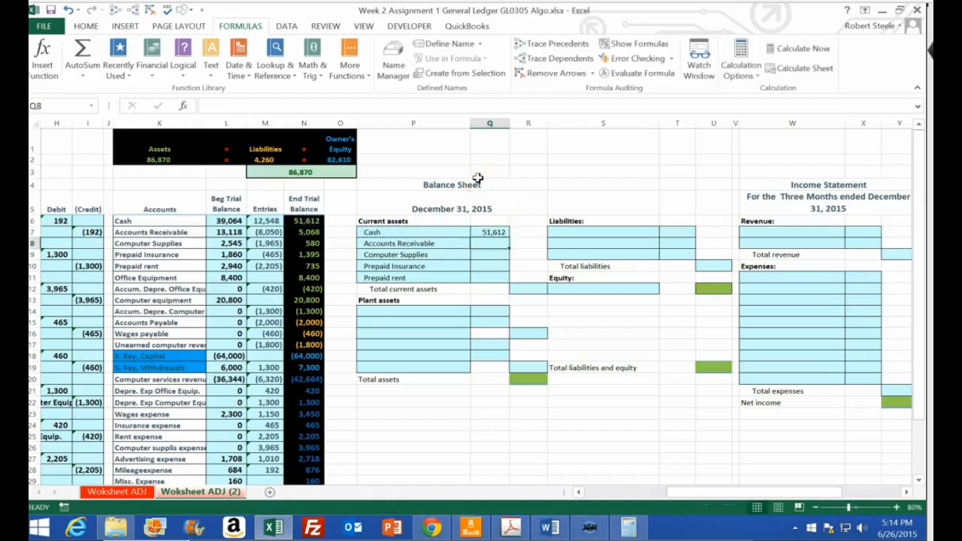
# Fill the Cash amount link down through Prepaid rent in Q11 and check the amounts against the ending trial balances
pyautogui.click(491, 232)
pyautogui.moveTo(510, 238); pyautogui.dragTo(500, 279)
pyautogui.click(316, 231)
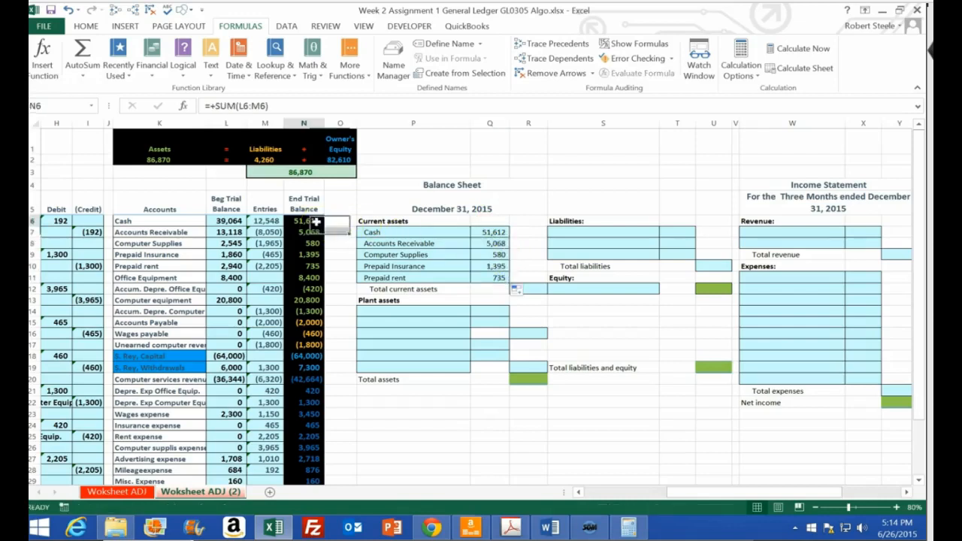
pyautogui.press('Down')
pyautogui.press('Down')
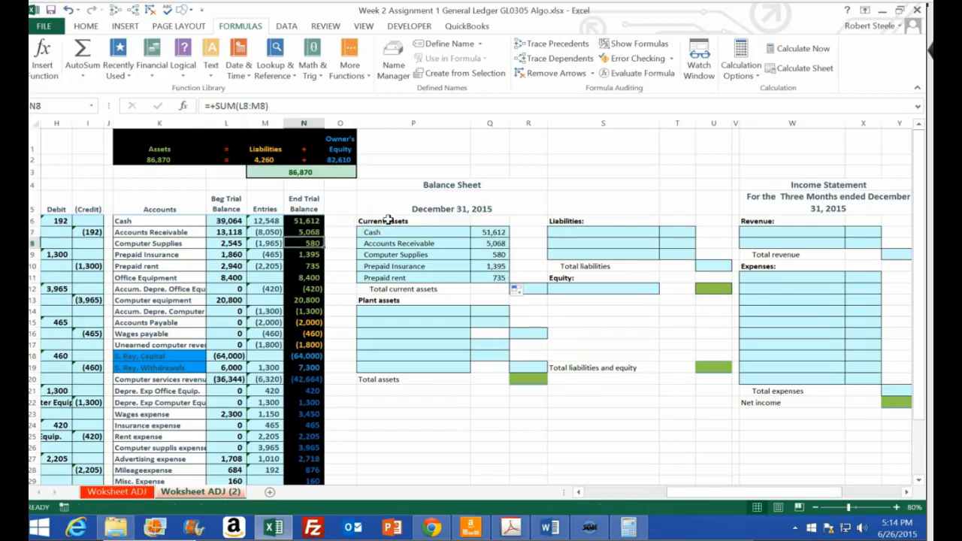
pyautogui.press('Down')
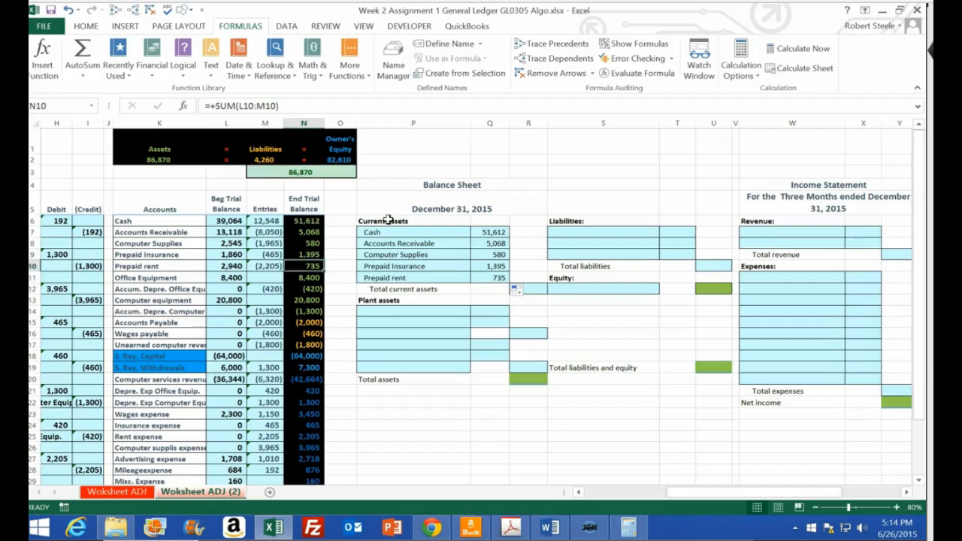
# Total the current assets in R12 with the sum of Q7:Q11 and check it against the individual amounts
pyautogui.click(530, 289)
pyautogui.press('Down')
pyautogui.press('Up')
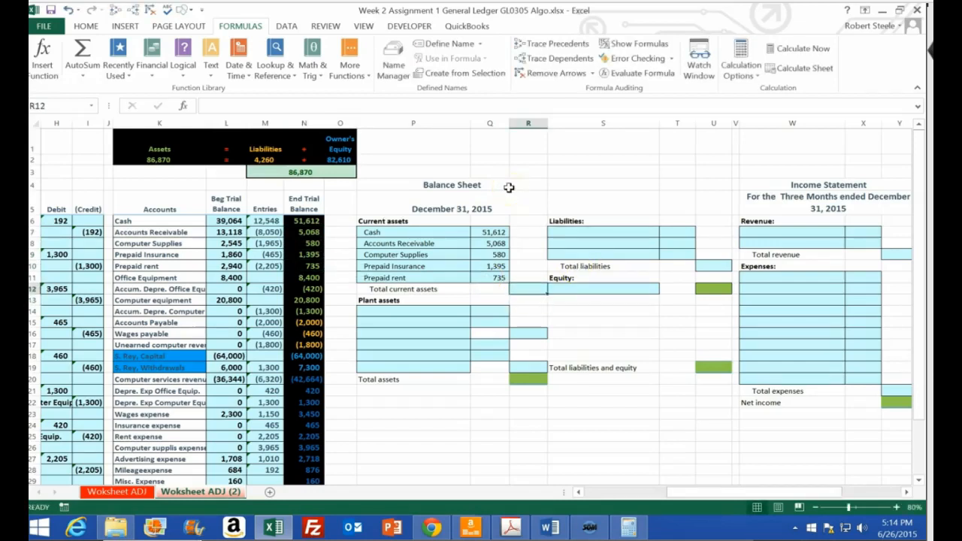
pyautogui.write('=sum(')
pyautogui.press('Left')
pyautogui.press('Up')
pyautogui.hotkey('shift', 'Up')
pyautogui.hotkey('shift', 'Up')
pyautogui.hotkey('shift', 'Up')
pyautogui.hotkey('shift', 'Up')
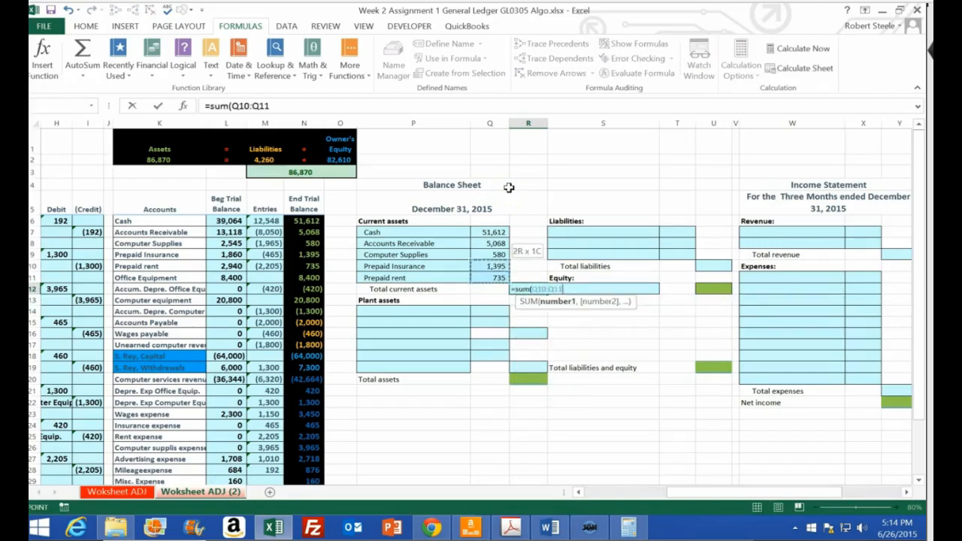
pyautogui.press('Return')
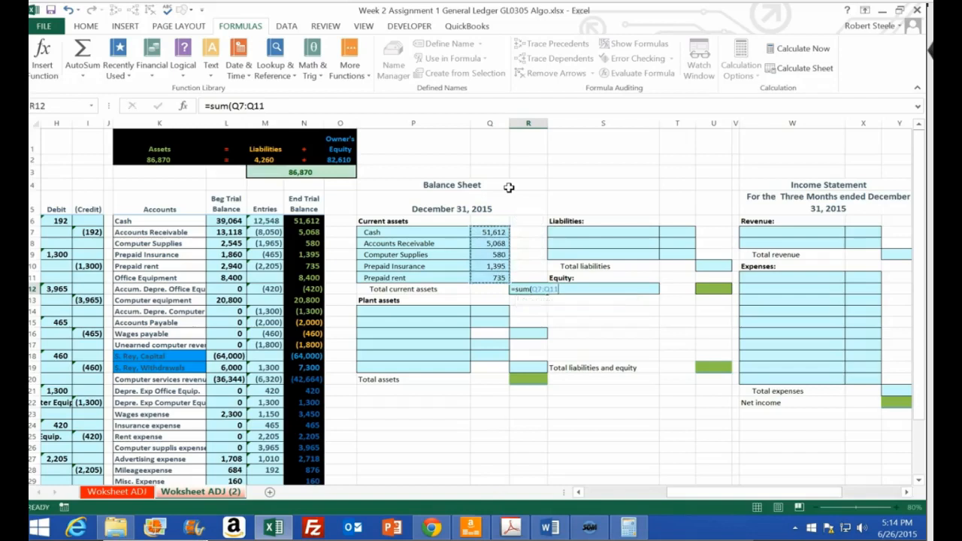
pyautogui.click(497, 232)
pyautogui.moveTo(497, 232); pyautogui.dragTo(497, 277)
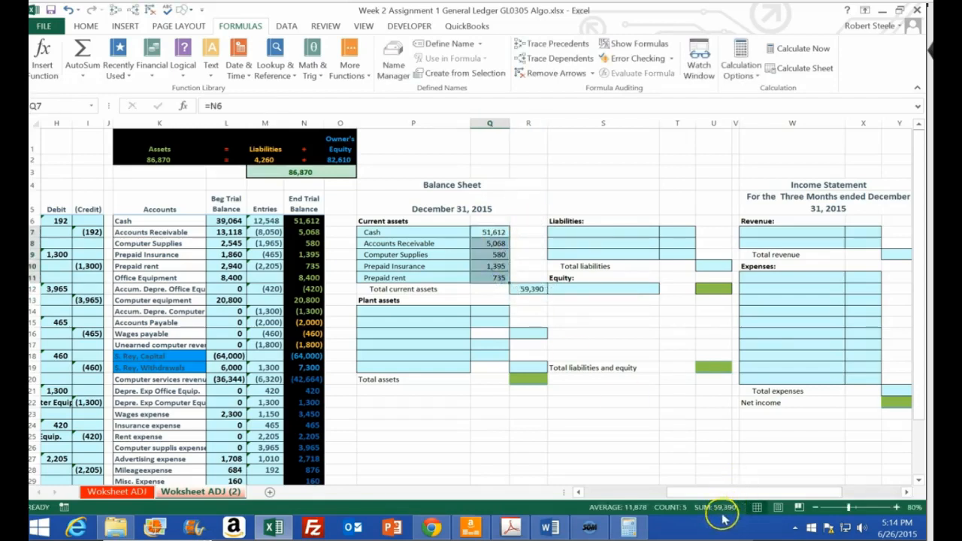
pyautogui.click(533, 289)
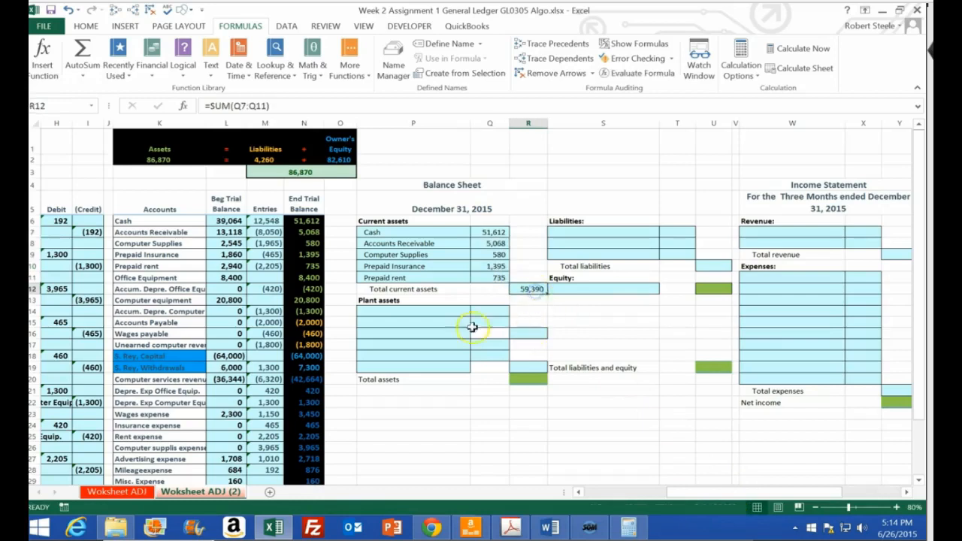
# Link the first plant asset name in P14 to the Office Equipment account in K11
pyautogui.click(413, 314)
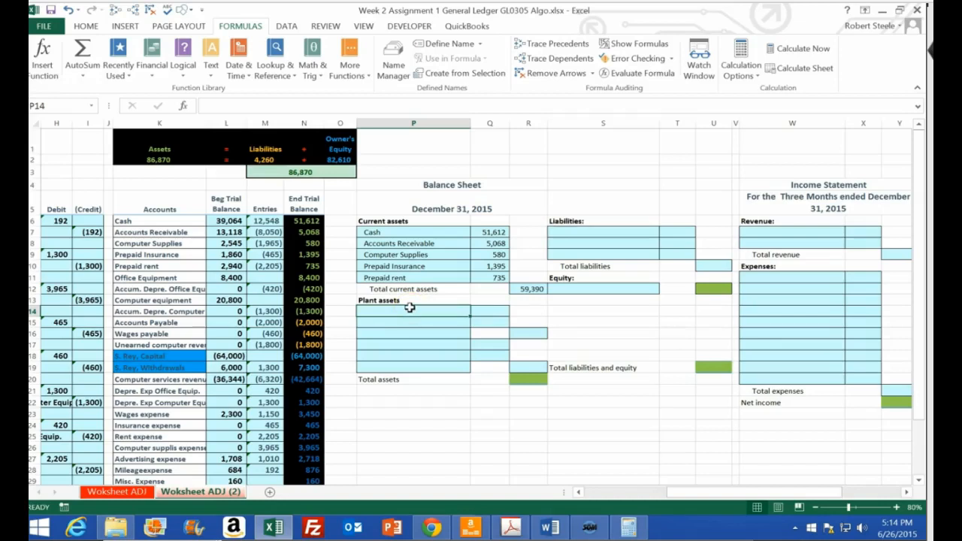
pyautogui.write('=')
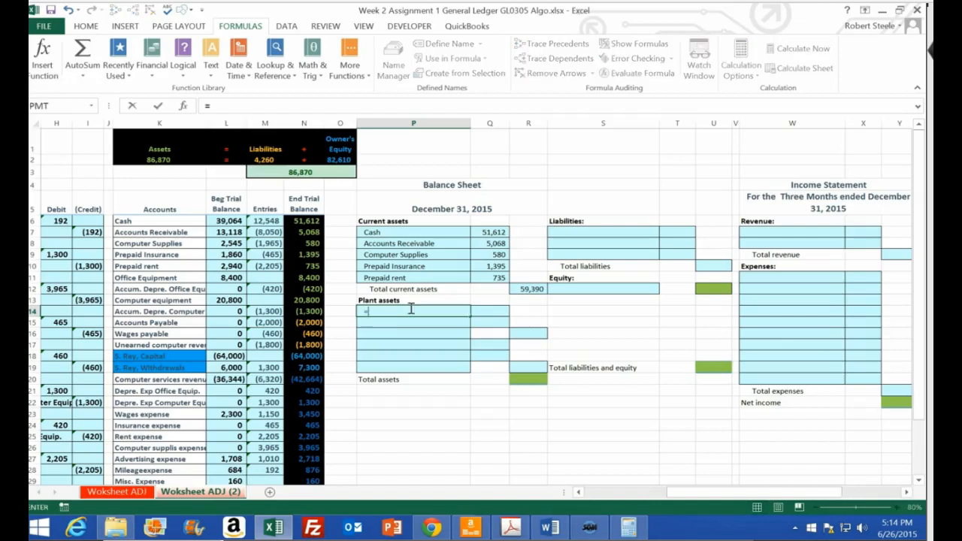
pyautogui.press('Left')
pyautogui.press('Left')
pyautogui.press('Left')
pyautogui.press('Left')
pyautogui.press('Left')
pyautogui.press('Up')
pyautogui.press('Up')
pyautogui.press('Up')
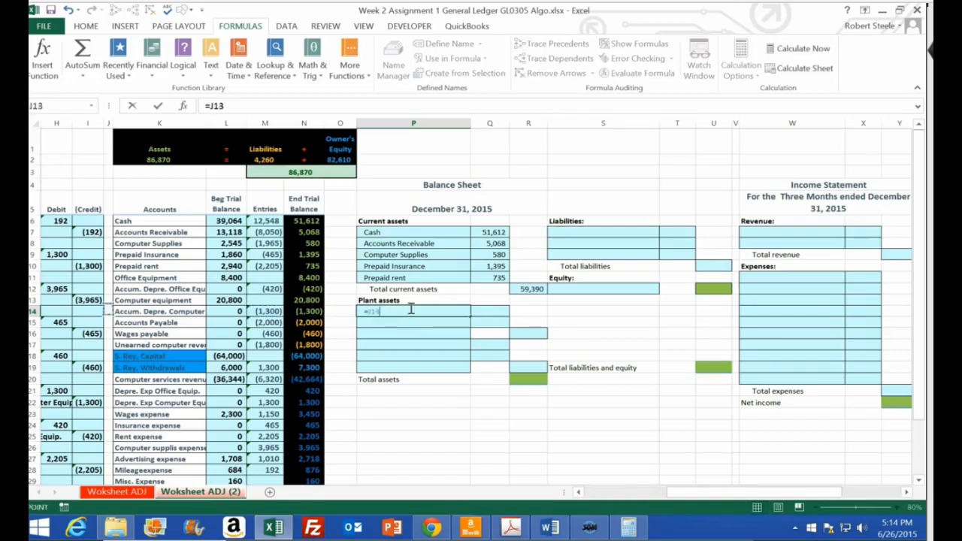
pyautogui.press('Return')
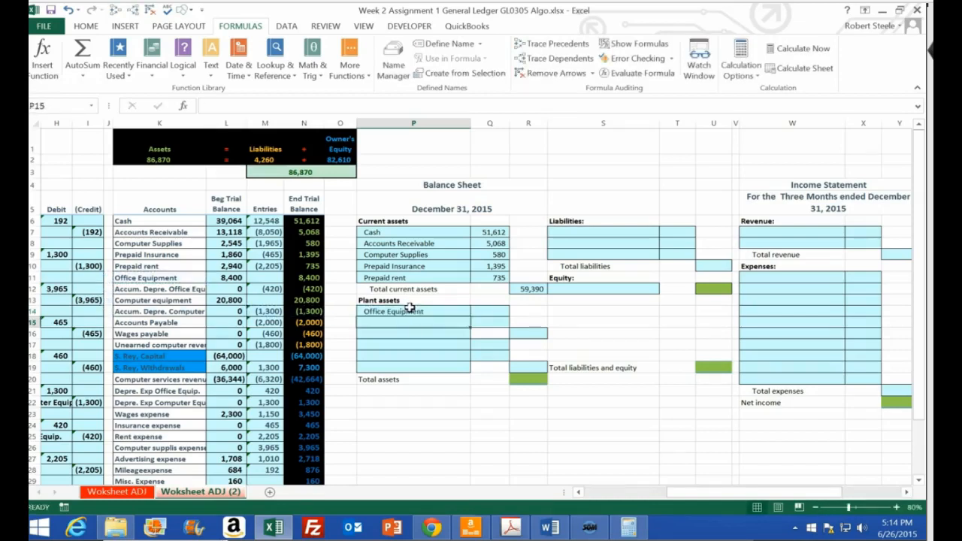
# Link the Office Equipment amount in Q14 to its ending trial balance in N11
pyautogui.press('Right')
pyautogui.press('Up')
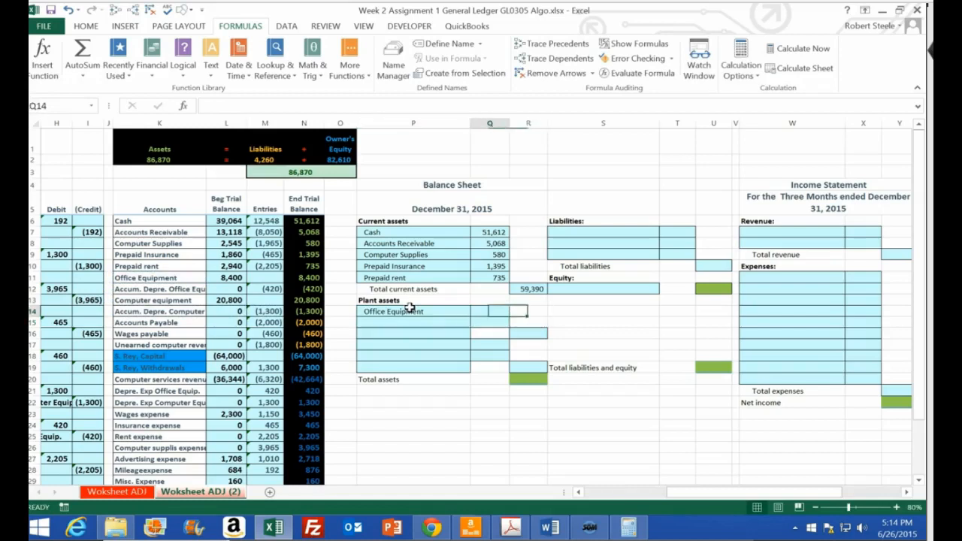
pyautogui.write('+')
pyautogui.press('Left')
pyautogui.press('Left')
# Link the second plant asset name in P15 to the Accum. Depre. Office Equip. account in K12
pyautogui.press('Left')
pyautogui.press('Up')
pyautogui.press('Up')
pyautogui.press('Up')
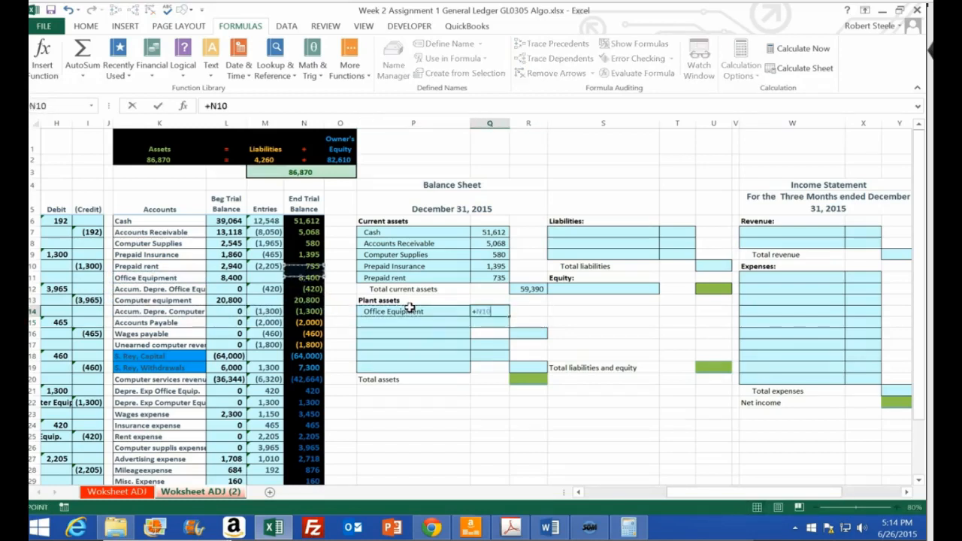
pyautogui.press('Return')
pyautogui.press('Left')
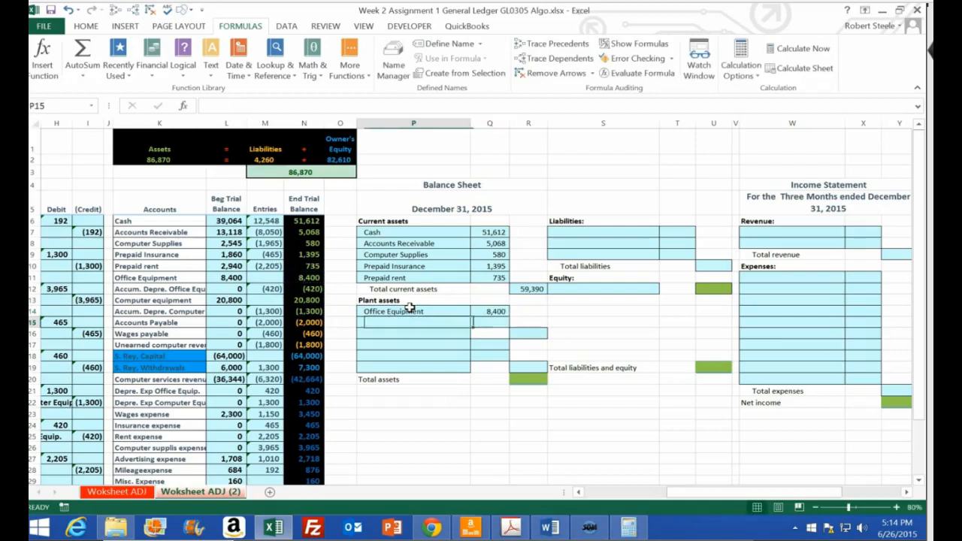
pyautogui.write('+')
pyautogui.press('Left')
pyautogui.press('Left')
pyautogui.press('Left')
pyautogui.press('Left')
pyautogui.press('Left')
pyautogui.press('Up')
# Link the office equipment accumulated depreciation amount in Q15 to its ending trial balance in N12
pyautogui.press('Up')
pyautogui.press('Up')
pyautogui.press('Return')
pyautogui.press('Right')
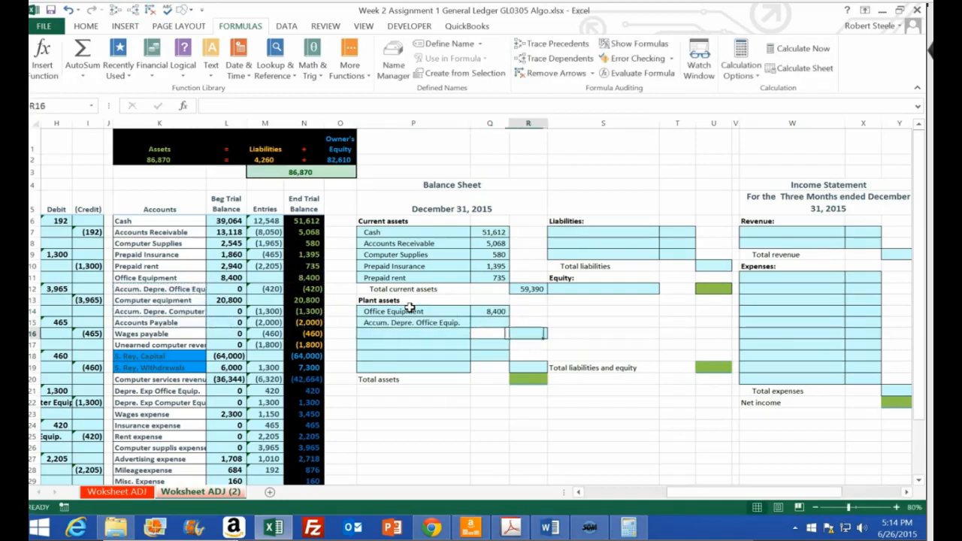
pyautogui.press('Up')
pyautogui.write('+')
pyautogui.press('Left')
pyautogui.press('Left')
pyautogui.press('Left')
pyautogui.press('Up')
pyautogui.press('Up')
pyautogui.press('Up')
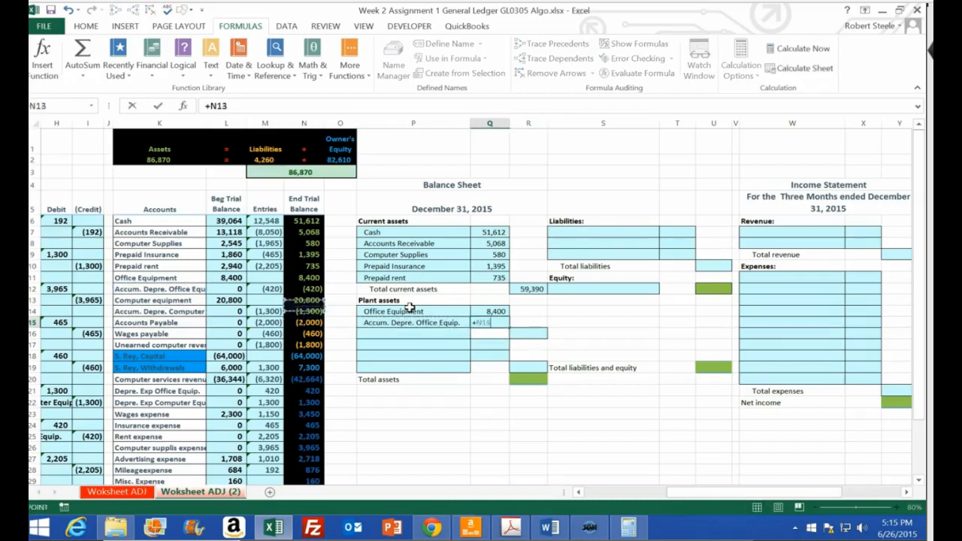
pyautogui.press('Return')
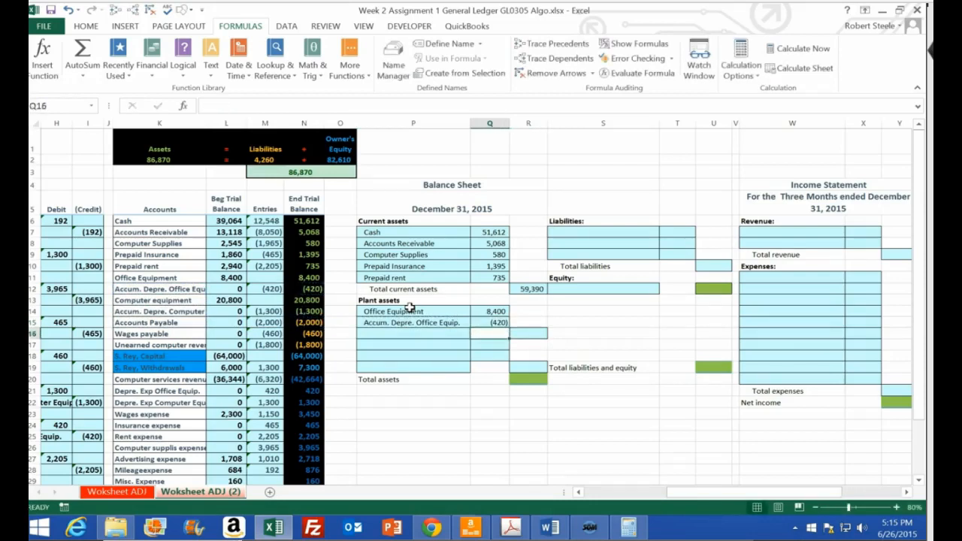
# Calculate the net office equipment value in R16 by summing Q14:Q15
pyautogui.press('Right')
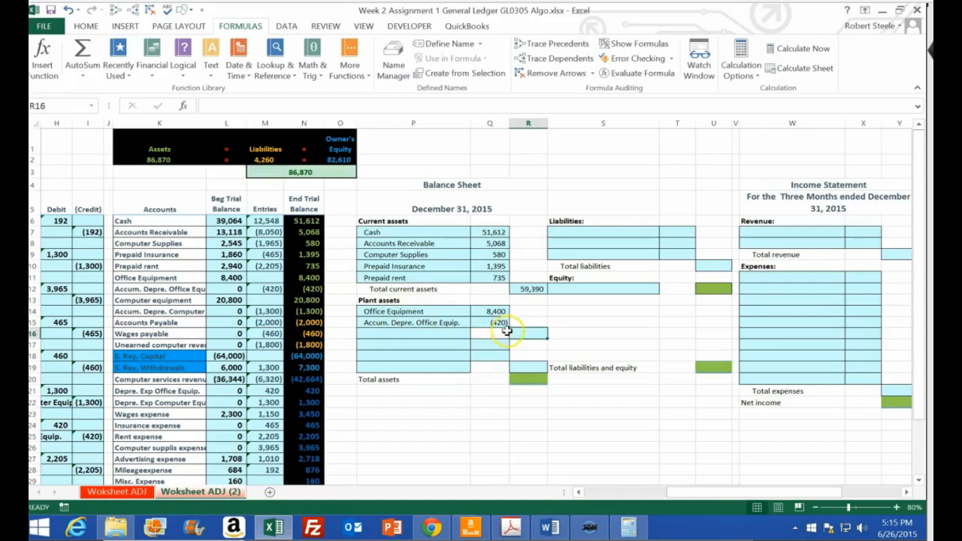
pyautogui.write('=sum(')
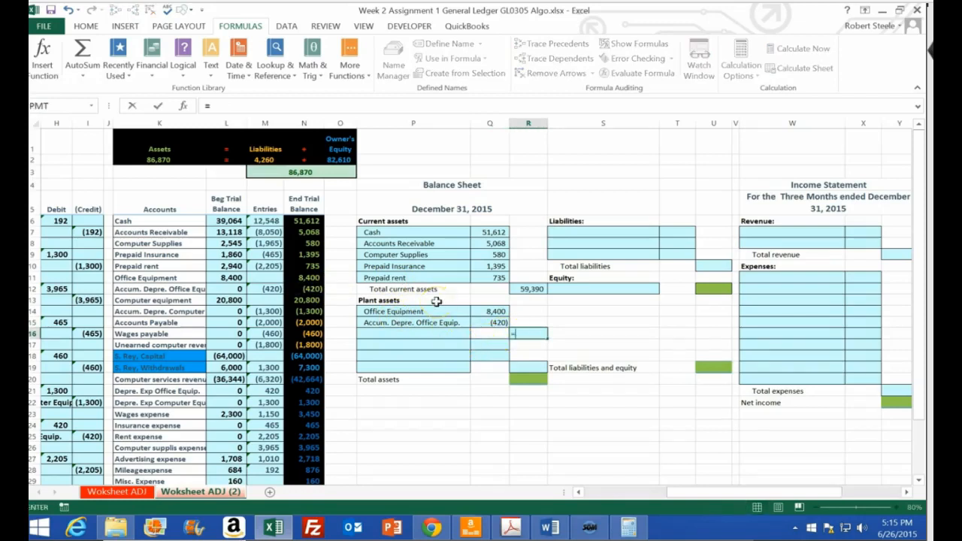
pyautogui.press('Down')
pyautogui.press('Up')
pyautogui.press('Up')
pyautogui.press('Up')
pyautogui.press('Left')
pyautogui.hotkey('shift', 'Down')
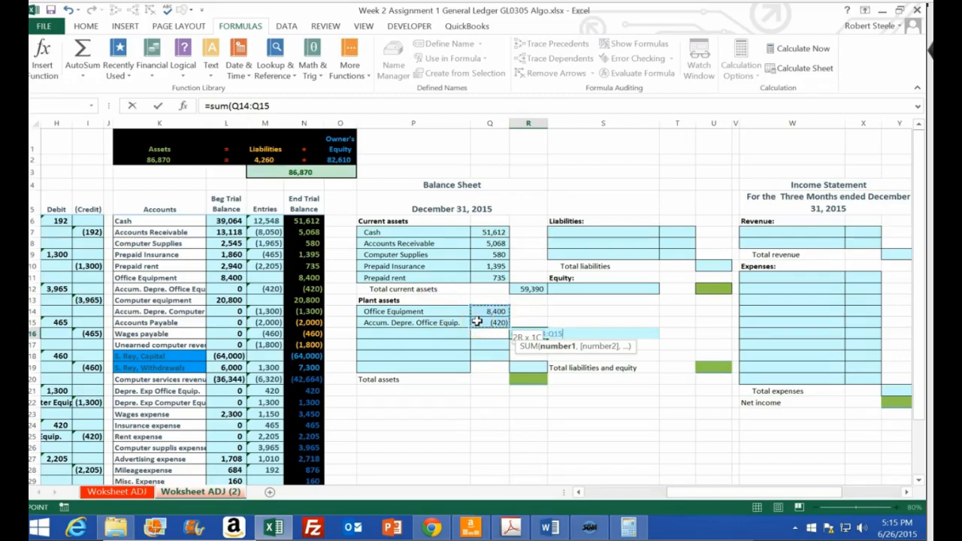
pyautogui.press('Return')
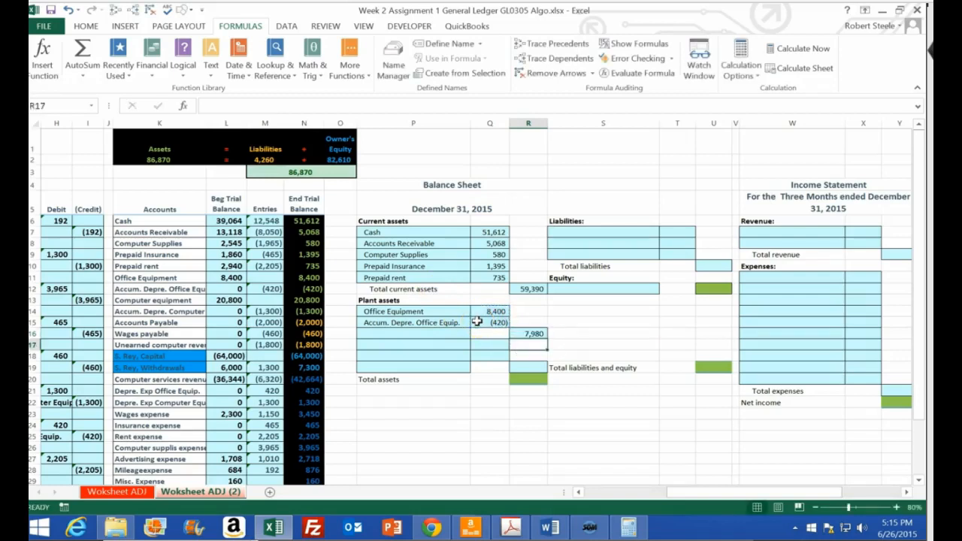
# Label the office equipment subtotal row in P16 as "Office equipment net"
pyautogui.click(458, 333)
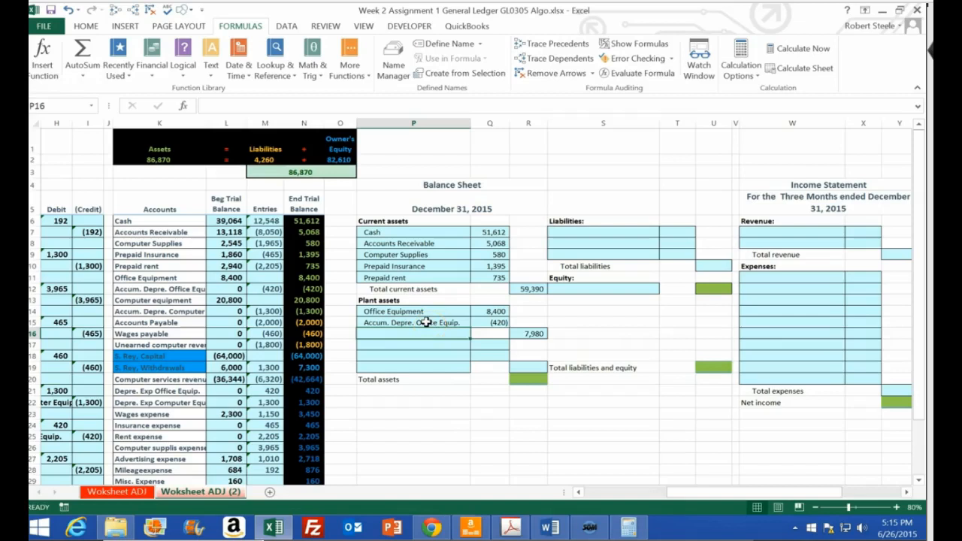
pyautogui.write('Office e')
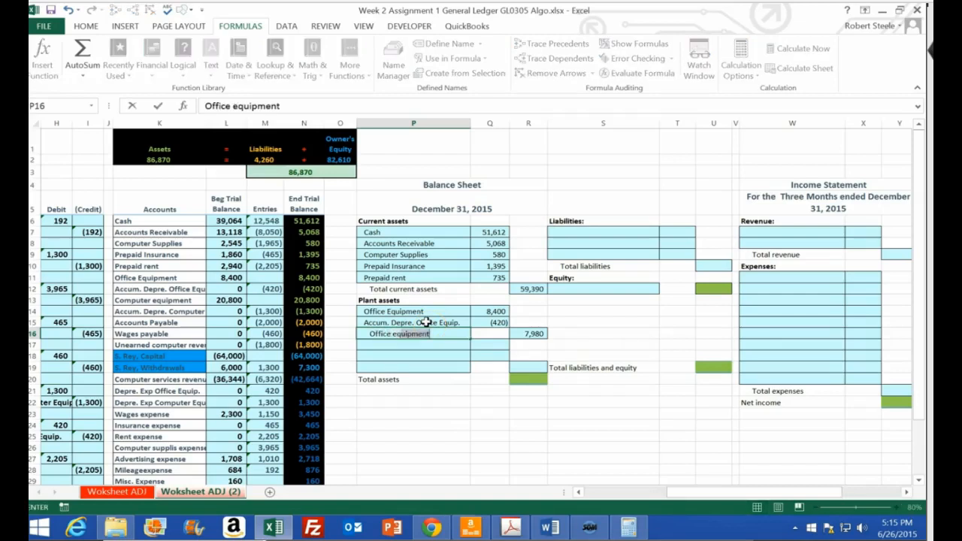
pyautogui.write('quim')
pyautogui.write('p')
pyautogui.press('Return')
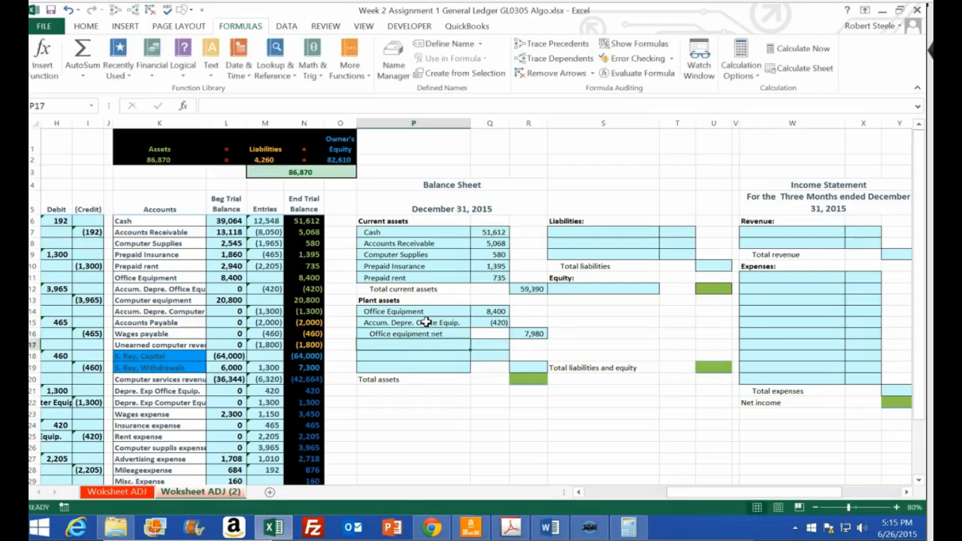
# Link the plant asset name in P17 to the Computer equipment account in K13
pyautogui.write('+')
pyautogui.press('Left')
pyautogui.press('Left')
pyautogui.press('Left')
pyautogui.press('Left')
pyautogui.press('Left')
pyautogui.press('Up')
pyautogui.press('Up')
pyautogui.press('Up')
pyautogui.press('Up')
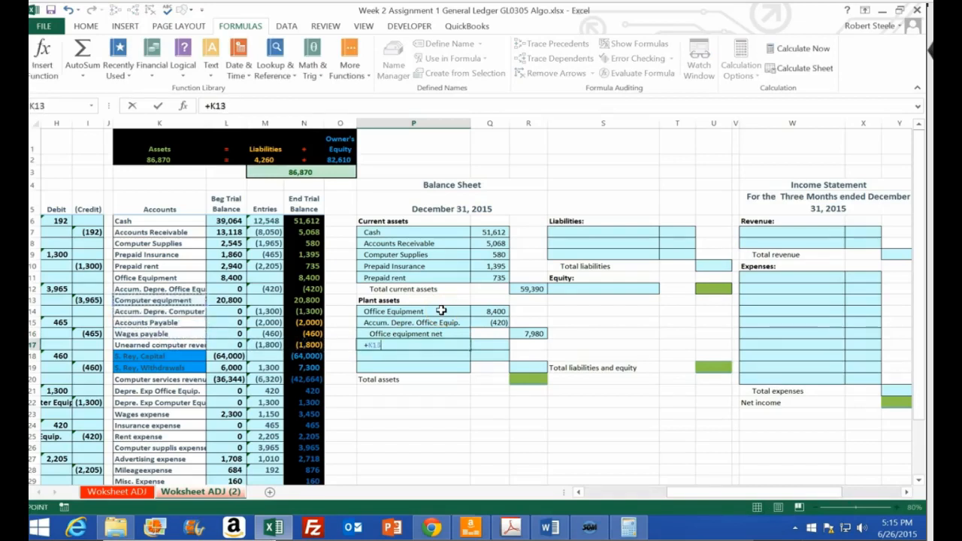
pyautogui.press('Return')
# Link the plant asset name in P18 to the Accum. Depre. Computer Equip. account in K14
pyautogui.write('+')
pyautogui.press('Left')
pyautogui.press('Left')
pyautogui.press('Left')
pyautogui.press('Left')
pyautogui.press('Left')
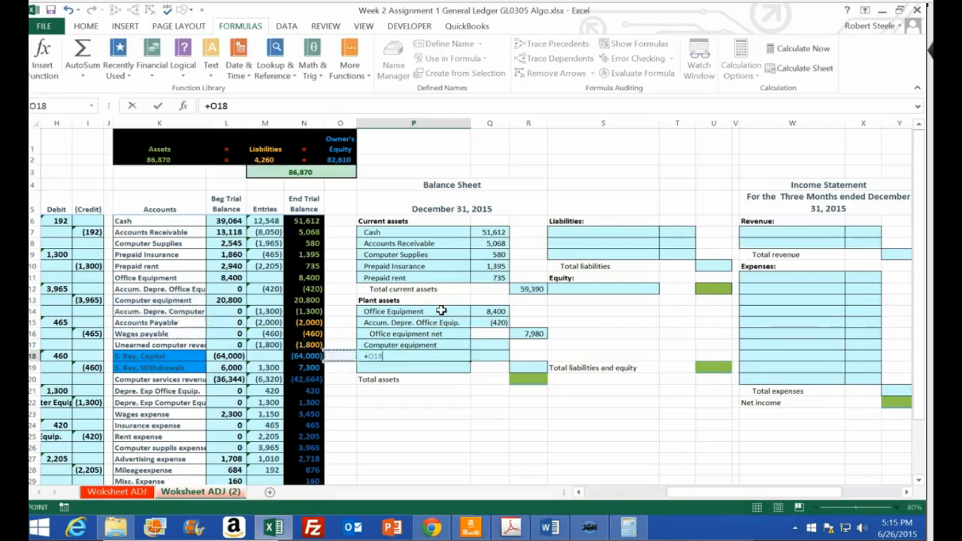
pyautogui.press('Up')
pyautogui.press('Up')
pyautogui.press('Up')
pyautogui.press('Up')
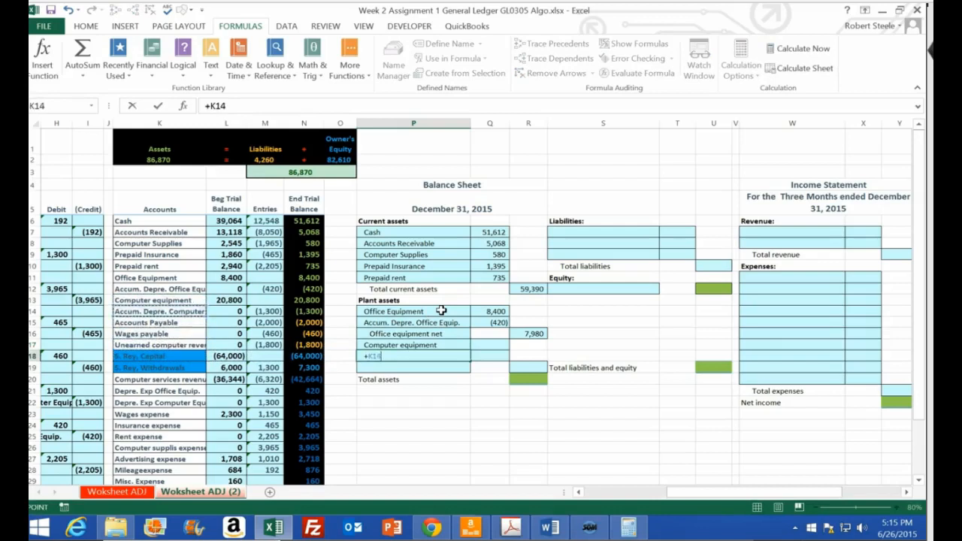
pyautogui.press('Return')
# Link the Computer equipment amount in Q17 to its ending trial balance in N13
pyautogui.press('Up')
pyautogui.press('Right')
pyautogui.press('Up')
pyautogui.write('+')
pyautogui.press('Left')
pyautogui.press('Left')
pyautogui.press('Left')
pyautogui.press('Up')
pyautogui.press('Up')
pyautogui.press('Up')
pyautogui.press('Up')
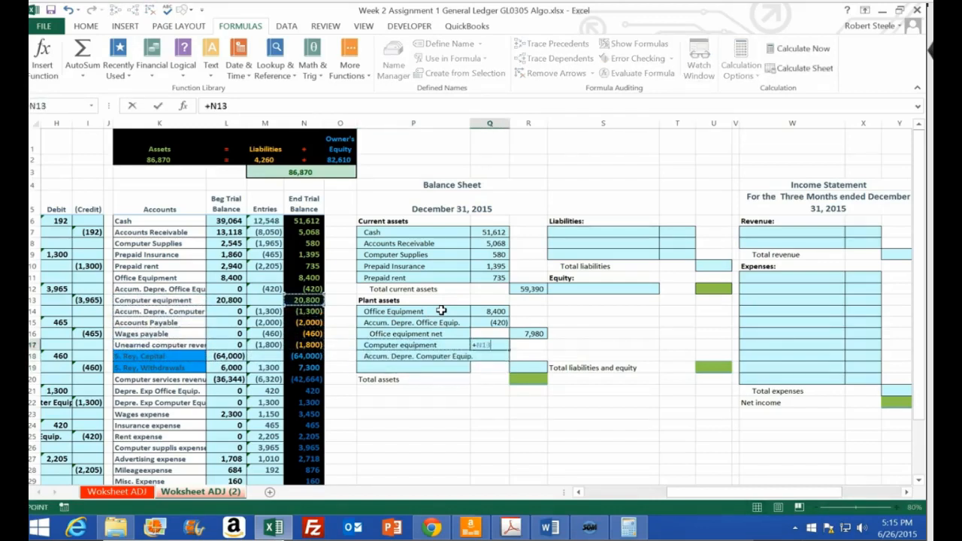
pyautogui.press('Return')
# Link the computer equipment accumulated depreciation amount in Q18 to its ending trial balance in N14
pyautogui.write('+')
pyautogui.press('Left')
pyautogui.press('Left')
pyautogui.press('Left')
pyautogui.press('Up')
# Calculate the net computer equipment value in R19 by summing Q17:Q18
pyautogui.press('Up')
pyautogui.press('Up')
pyautogui.press('Up')
pyautogui.press('Return')
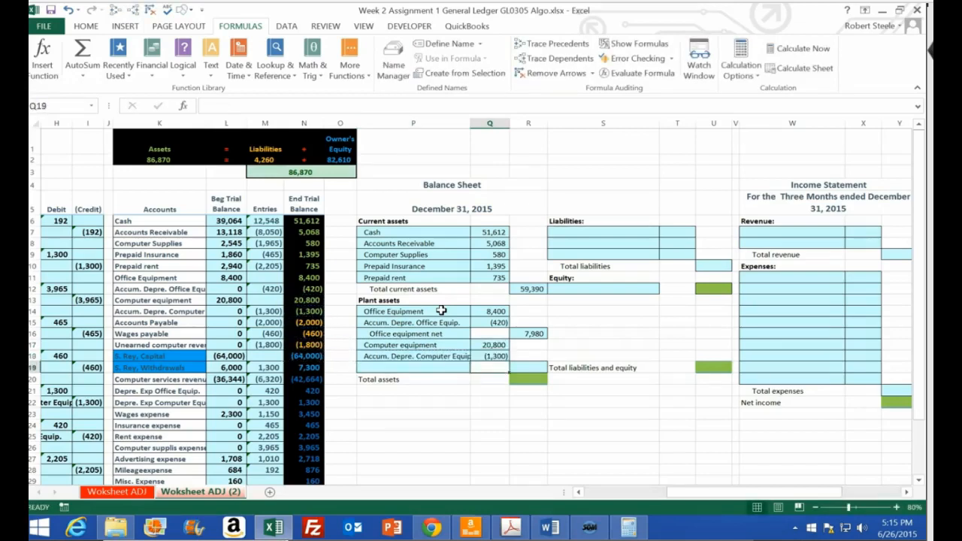
pyautogui.press('Right')
pyautogui.write('=sum(')
pyautogui.press('Left')
pyautogui.press('Up')
pyautogui.press('Up')
pyautogui.hotkey('shift', 'Down')
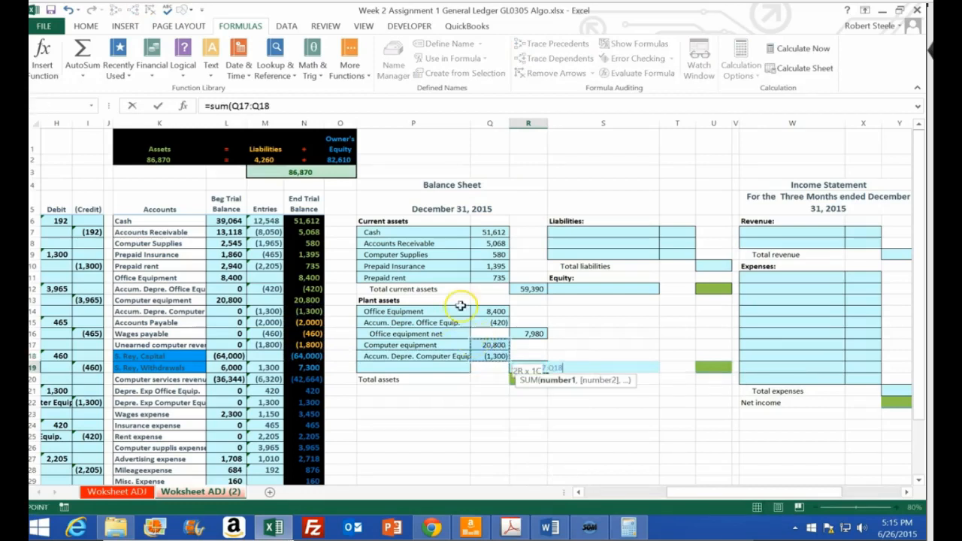
pyautogui.press('Return')
pyautogui.press('Return')
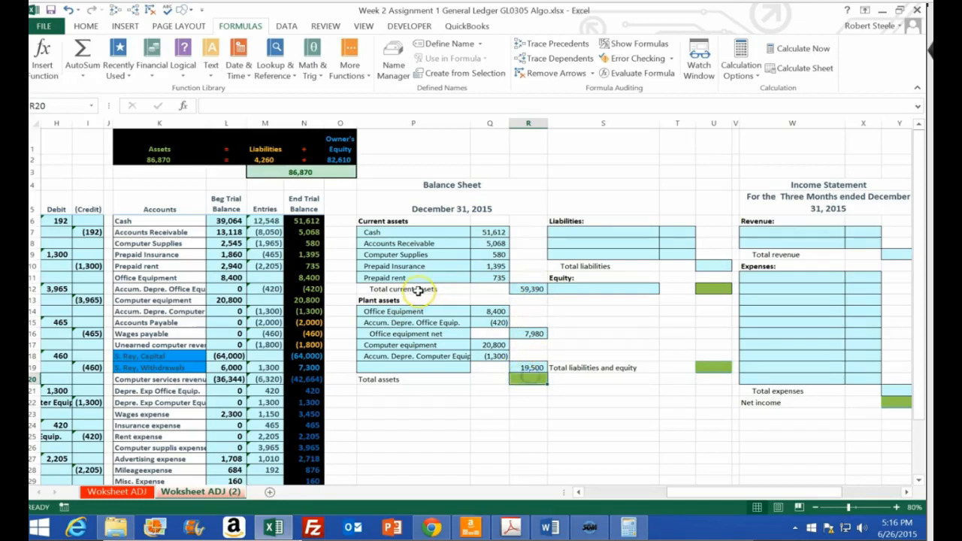
# Calculate total assets in R20 by summing R12:R19, and check it against the sum of the asset balances in N6:N14
pyautogui.write('=sum(')
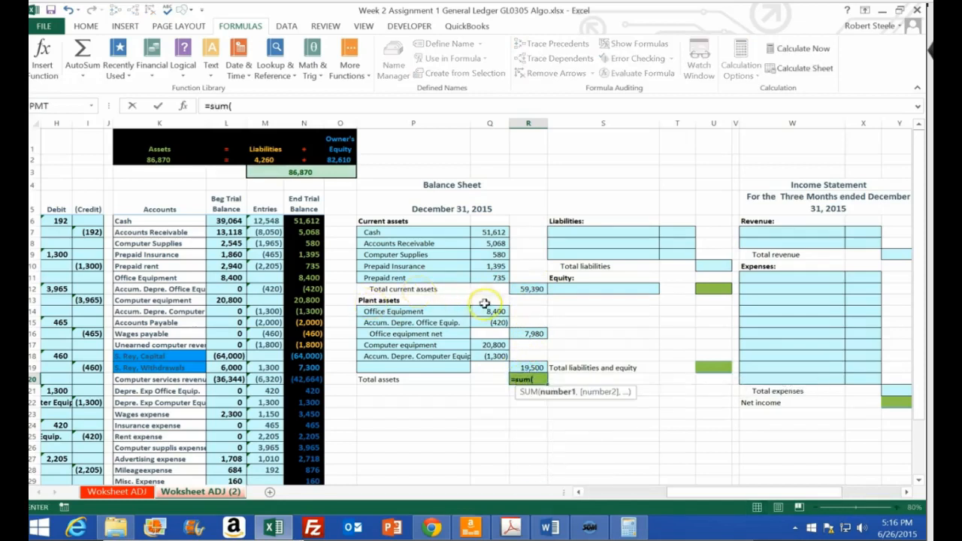
pyautogui.click(532, 287)
pyautogui.moveTo(531, 287); pyautogui.dragTo(531, 367)
pyautogui.press('Return')
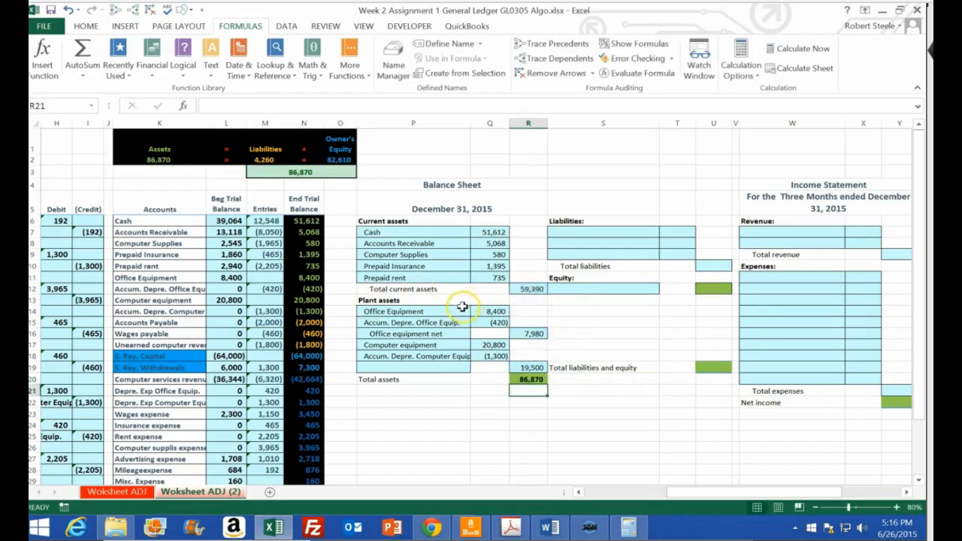
pyautogui.moveTo(308, 221); pyautogui.dragTo(309, 308)
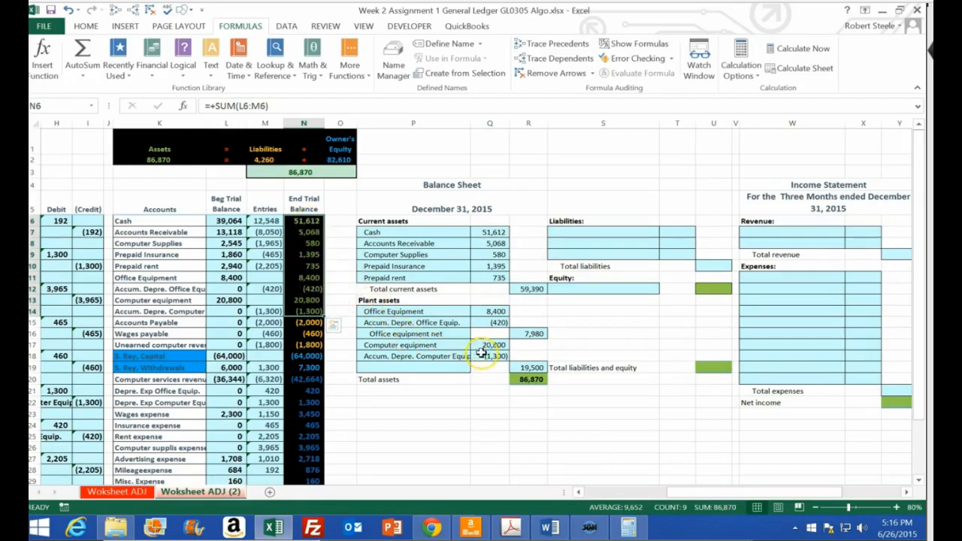
# Label the computer equipment subtotal row in P19 as "Computer equip. net"
pyautogui.click(405, 369)
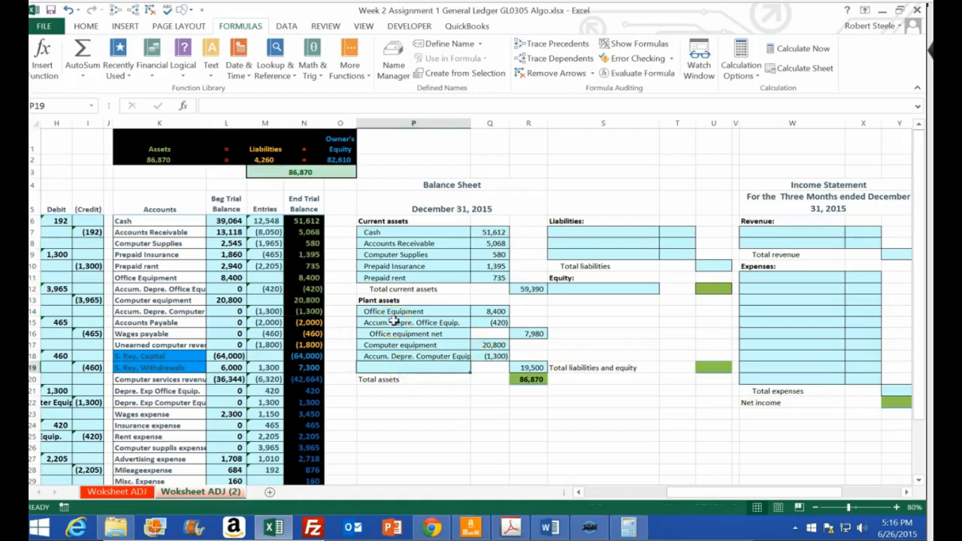
pyautogui.write('Computer')
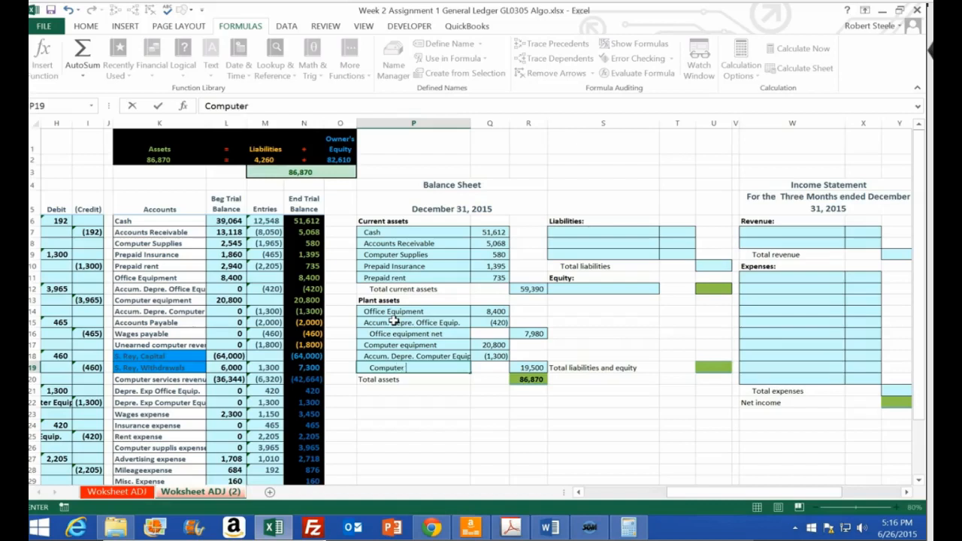
pyautogui.write(' equip. net')
pyautogui.press('Tab')
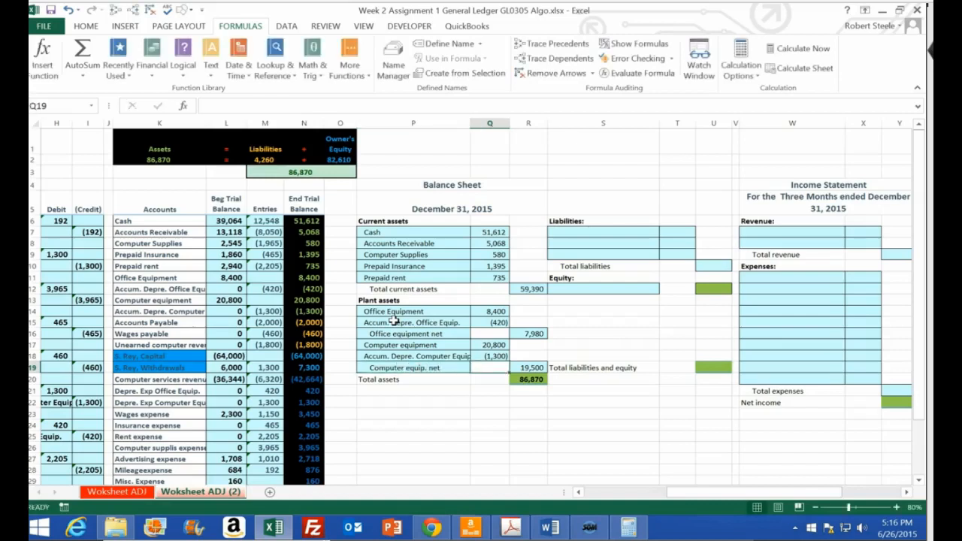
# Link the first liability name in S7 to Accounts Payable in K15 and fill the formula down through S9
pyautogui.click(581, 234)
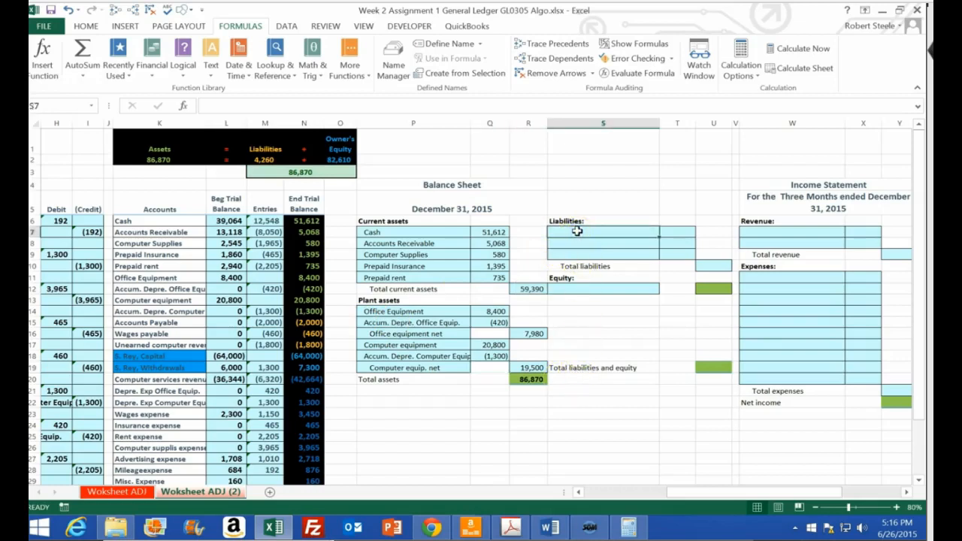
pyautogui.write('=')
pyautogui.click(162, 323)
pyautogui.press('Return')
pyautogui.click(644, 234)
pyautogui.moveTo(644, 234); pyautogui.dragTo(657, 258)
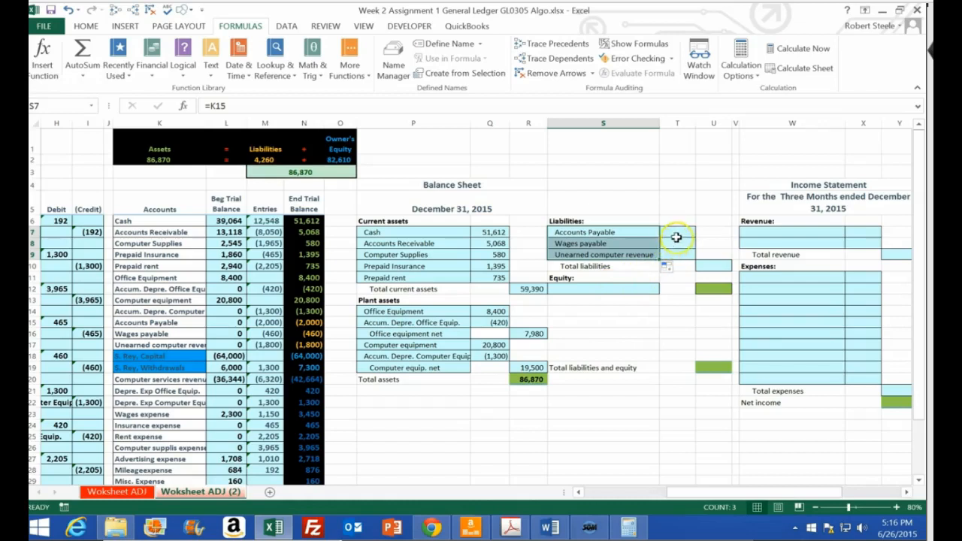
# Link the Accounts Payable amount in T7 to the negated ending trial balance in N15
pyautogui.click(673, 234)
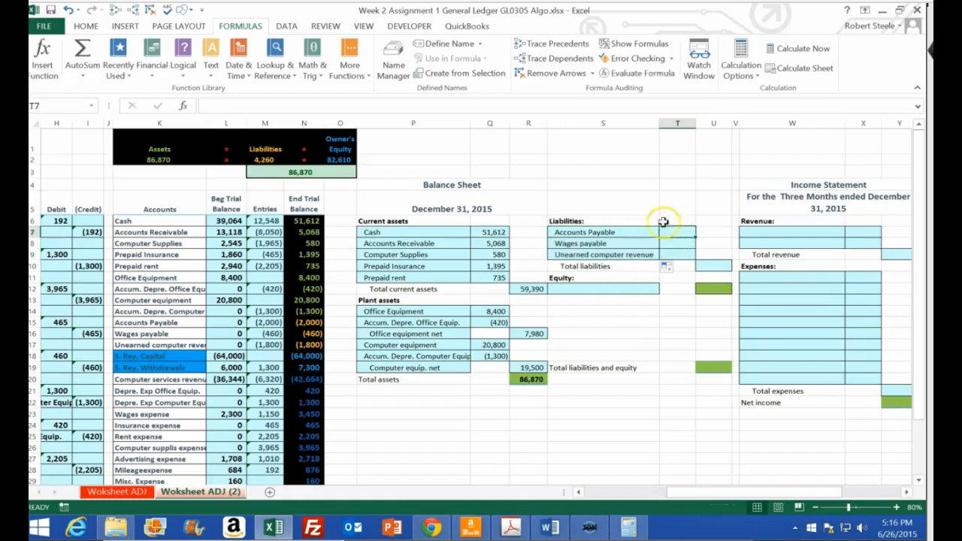
pyautogui.click(310, 322)
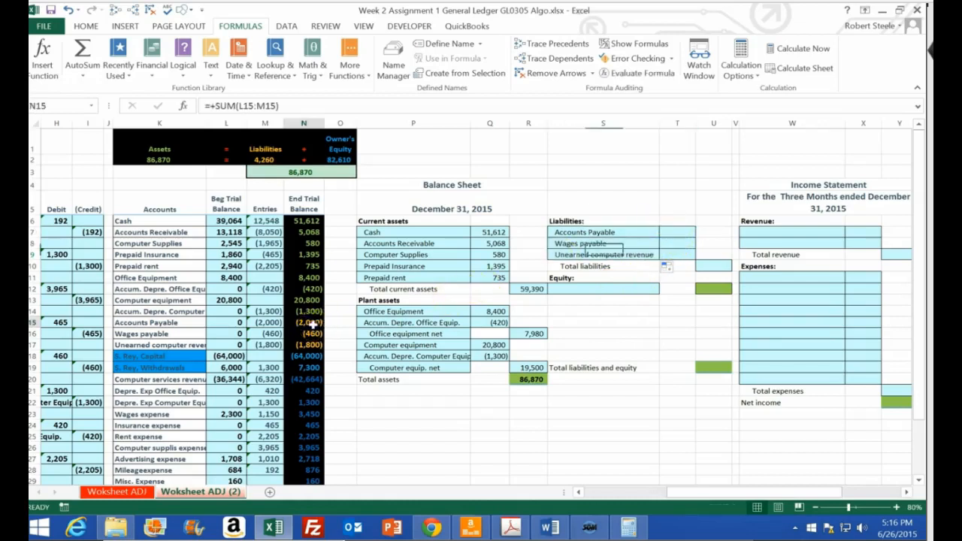
pyautogui.click(678, 235)
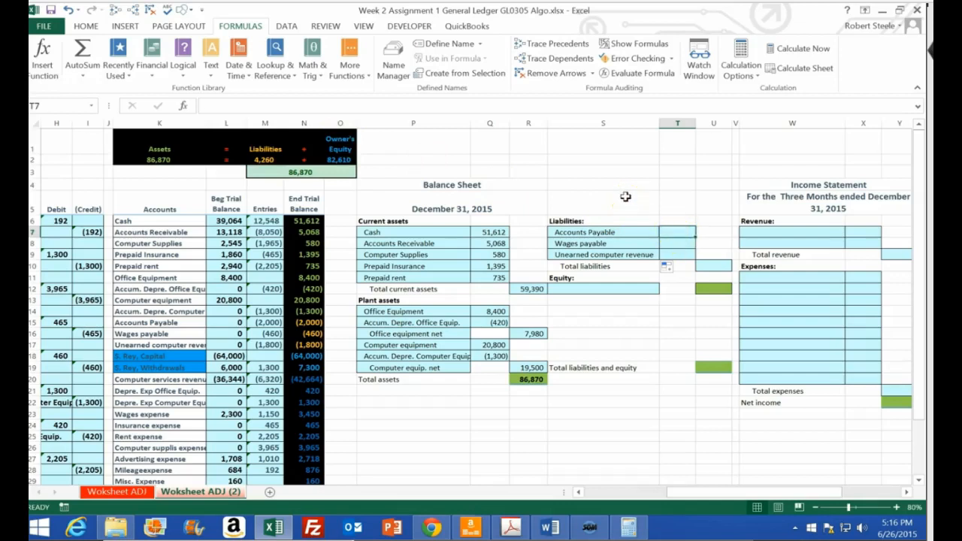
pyautogui.write('-')
pyautogui.click(316, 322)
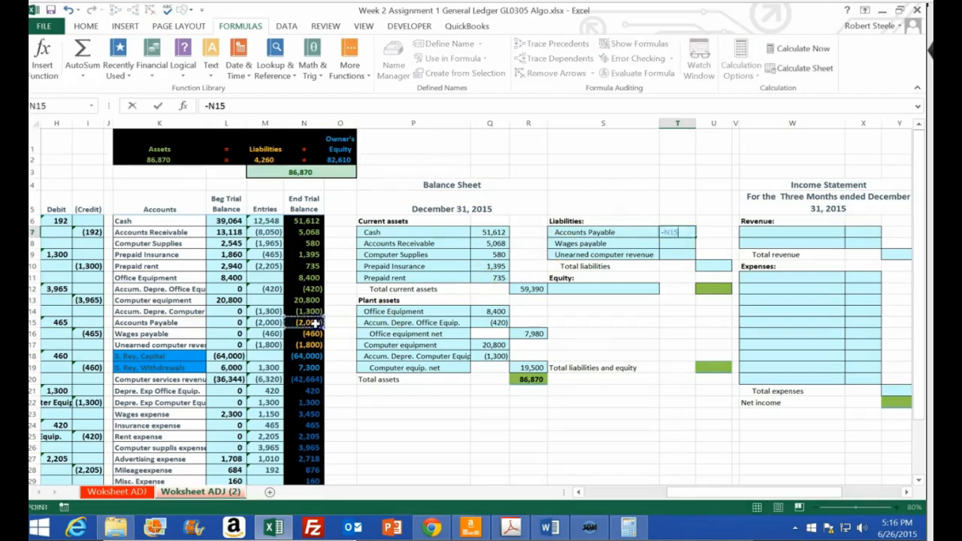
pyautogui.press('Return')
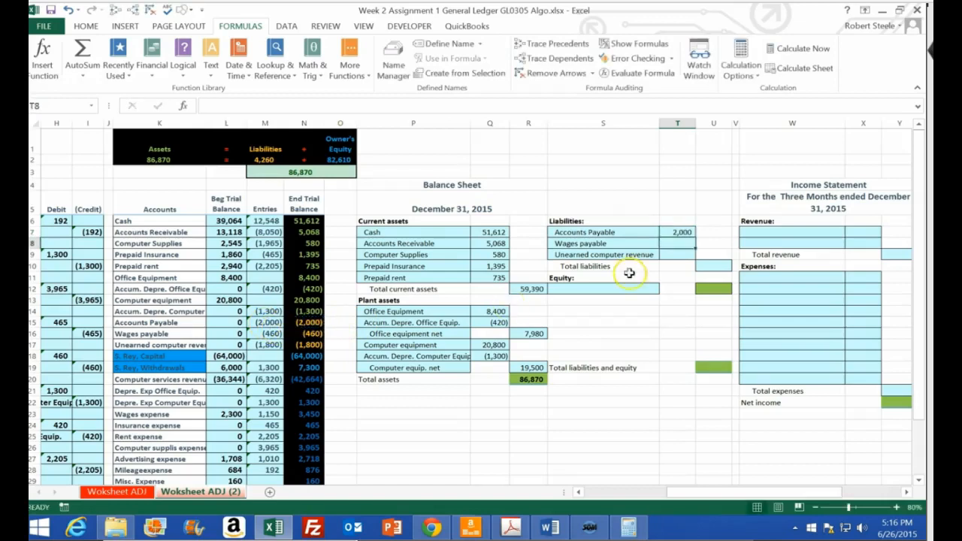
# Fill the Accounts Payable amount formula in T7 down through T9 for the other liabilities
pyautogui.click(677, 232)
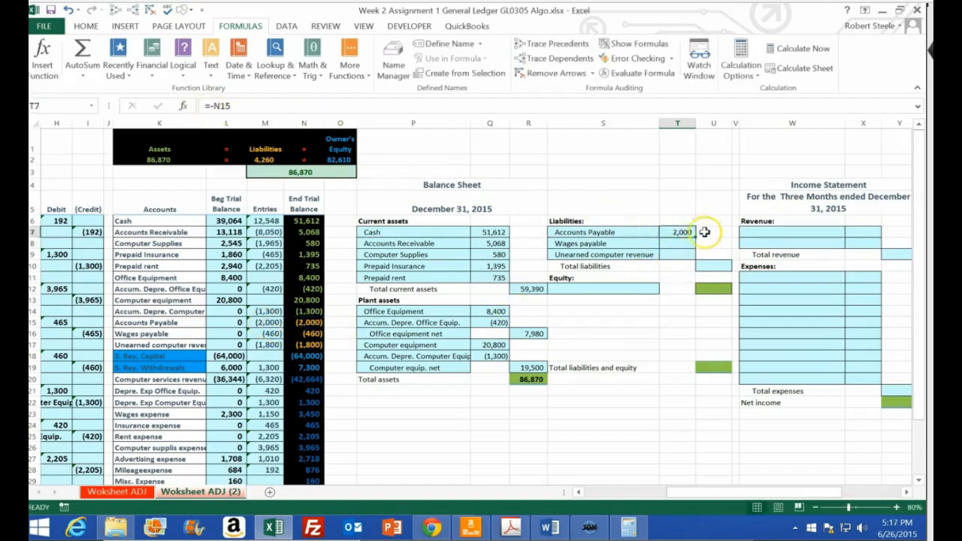
pyautogui.moveTo(697, 237); pyautogui.dragTo(686, 254)
pyautogui.doubleClick(686, 255)
pyautogui.press('Return')
# Calculate total liabilities in U10 by summing T7:T9, and check it against the sum of the liability balances in N15:N17
pyautogui.click(715, 266)
pyautogui.write('=sum(')
pyautogui.press('Left')
pyautogui.press('Up')
pyautogui.hotkey('shift', 'Up')
pyautogui.hotkey('shift', 'Up')
pyautogui.hotkey('shift', 'Return')
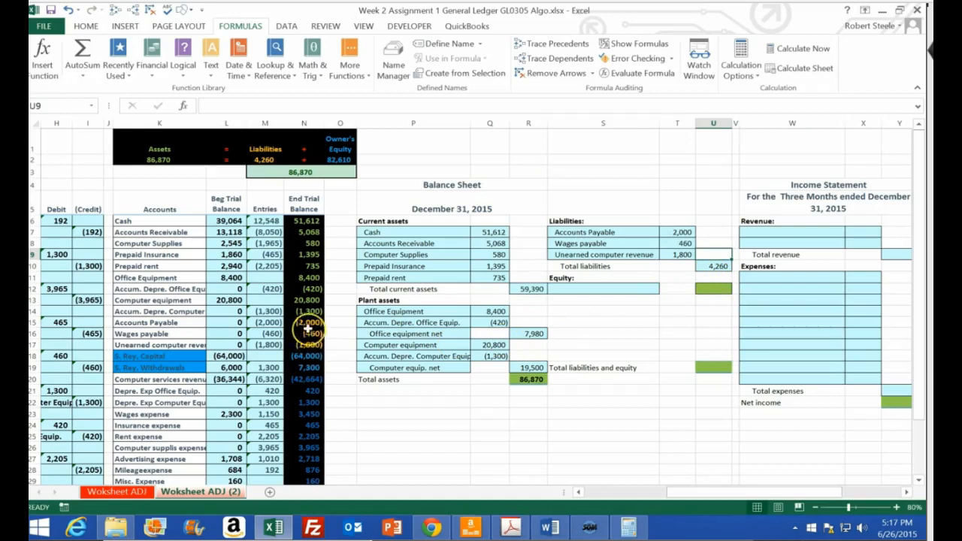
pyautogui.moveTo(307, 328); pyautogui.dragTo(308, 345)
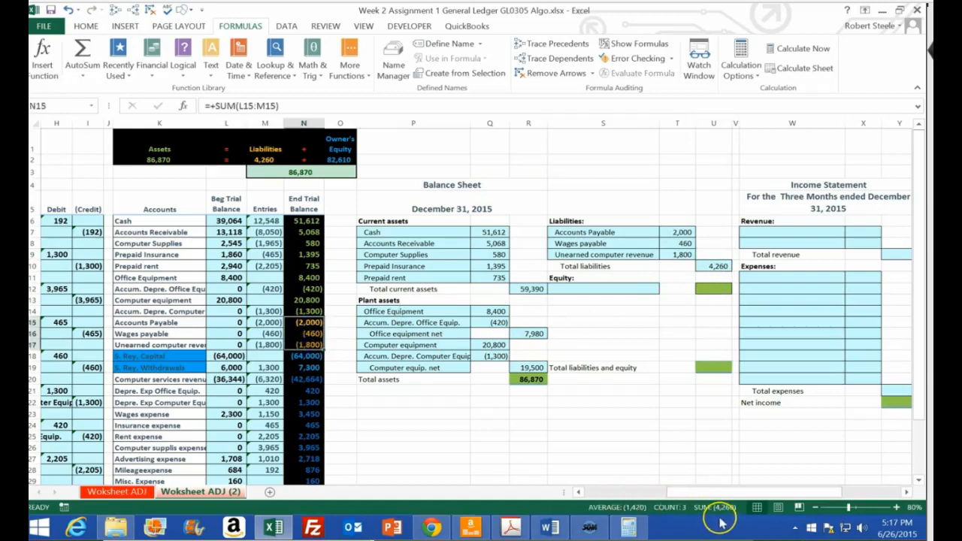
# Link the equity account name in S12 to the owner's capital account in K18
pyautogui.click(601, 288)
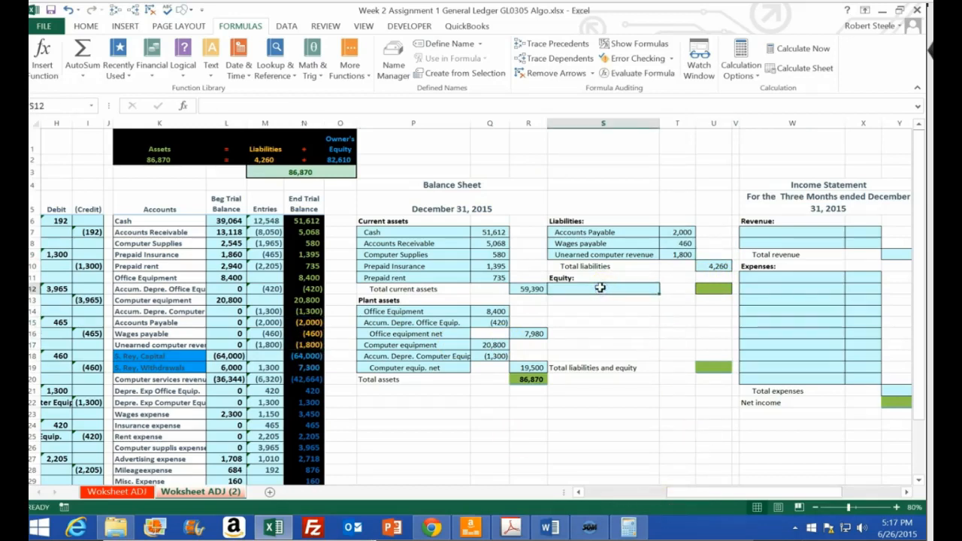
pyautogui.write('+')
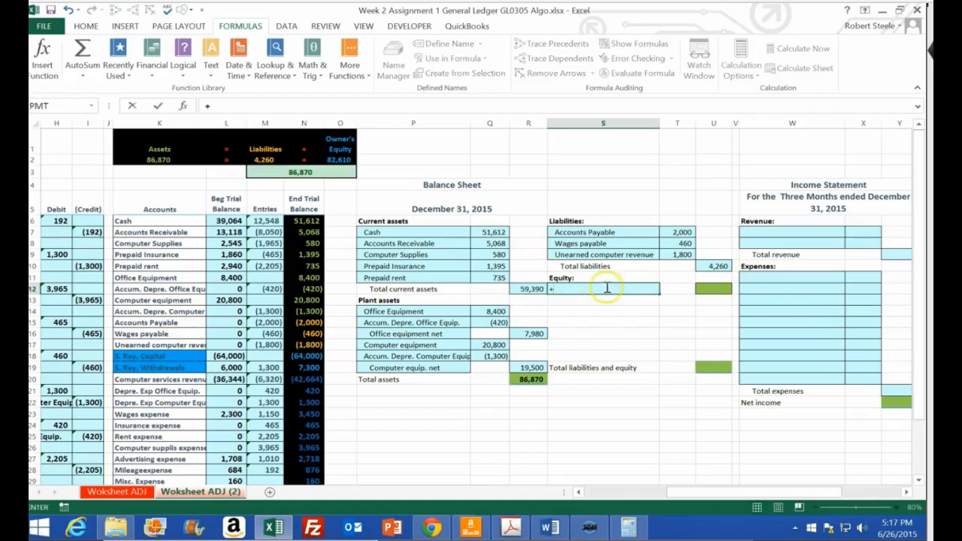
pyautogui.click(155, 356)
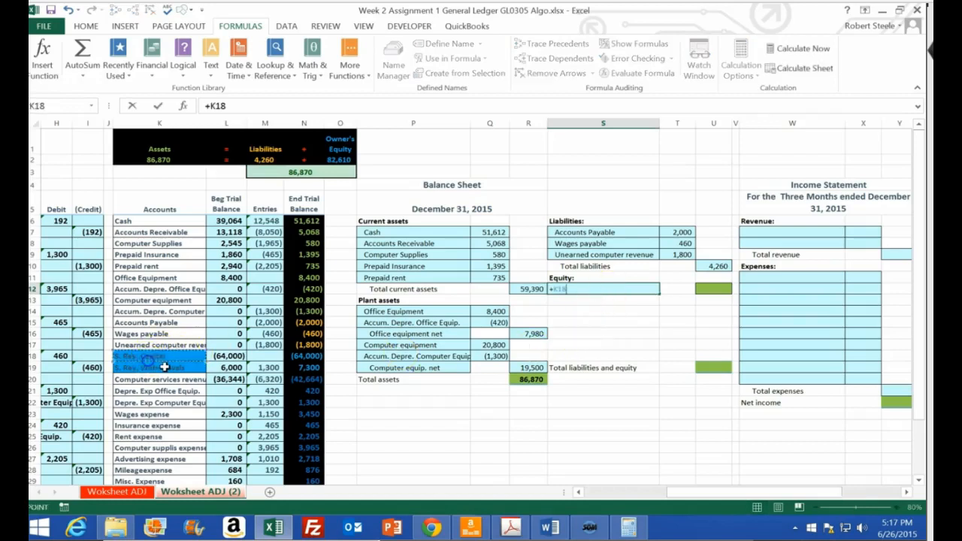
pyautogui.press('Return')
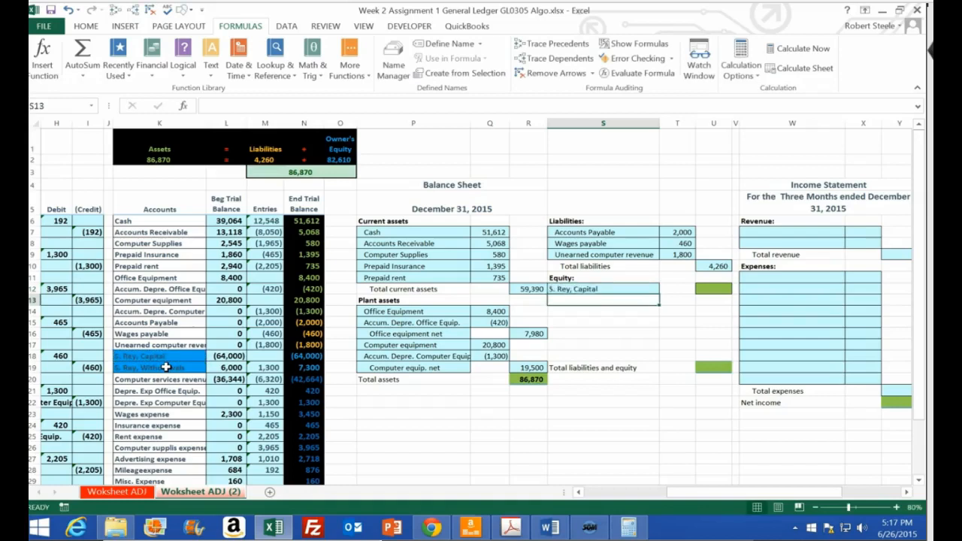
# Link the owner's capital amount in U12 to the negated ending trial balance in N18
pyautogui.press('Right')
pyautogui.press('Right')
pyautogui.press('Up')
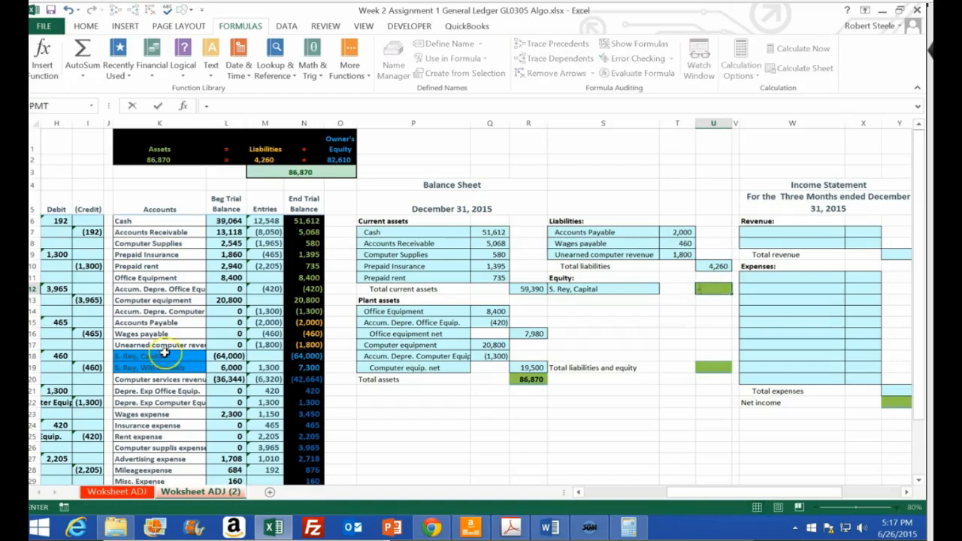
pyautogui.write('-')
pyautogui.click(306, 357)
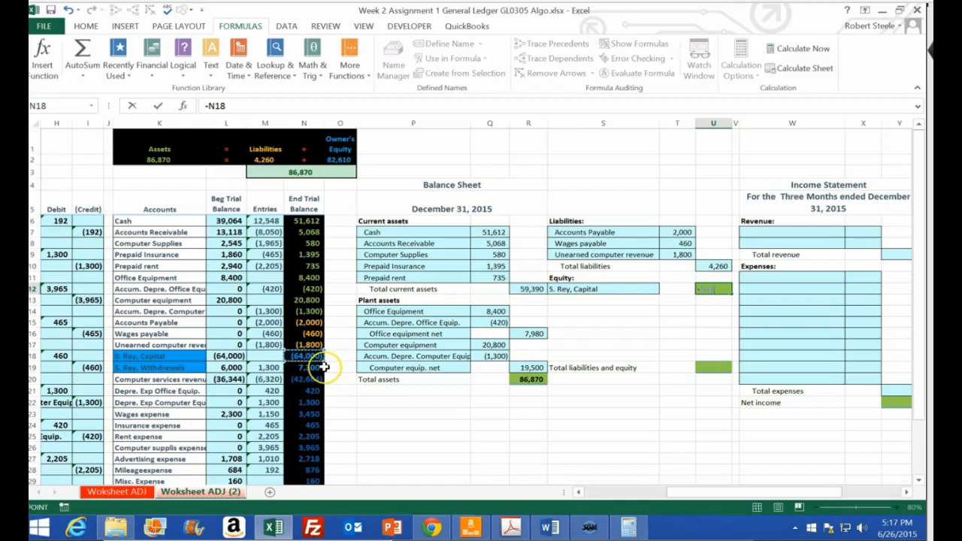
pyautogui.press('Return')
# Move the total liabilities and equity label and its amount cell down from row 19 to row 20
pyautogui.press('Down')
pyautogui.press('Down')
pyautogui.press('Down')
pyautogui.press('Down')
pyautogui.press('Down')
pyautogui.press('Down')
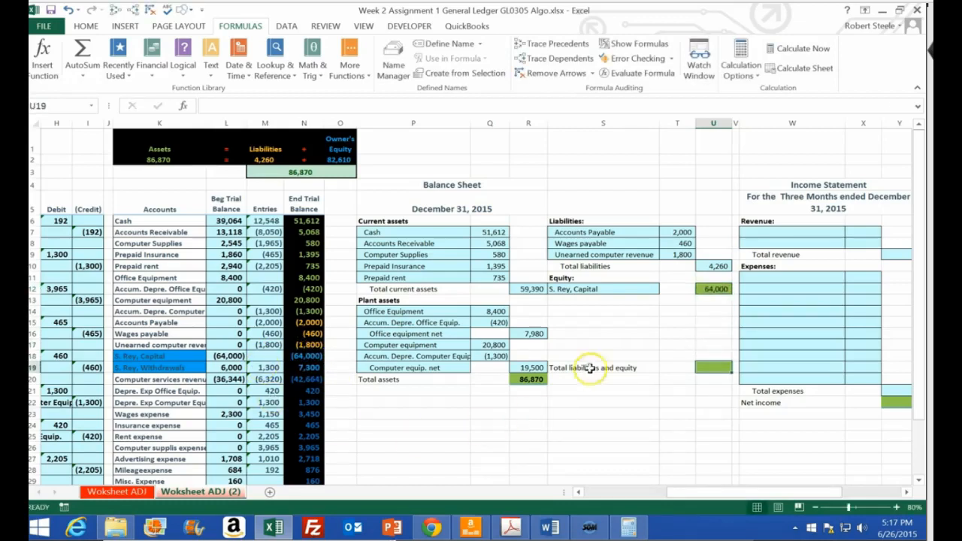
pyautogui.moveTo(593, 367); pyautogui.dragTo(700, 367)
pyautogui.moveTo(612, 370); pyautogui.dragTo(613, 380)
pyautogui.click(714, 378)
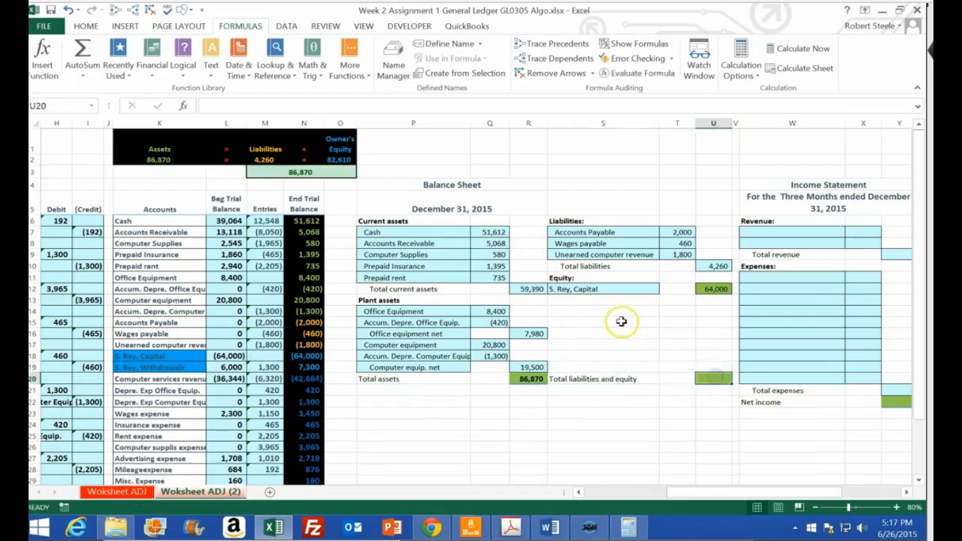
# Calculate total liabilities and equity in U20 by summing U10:U12
pyautogui.write('=sum')
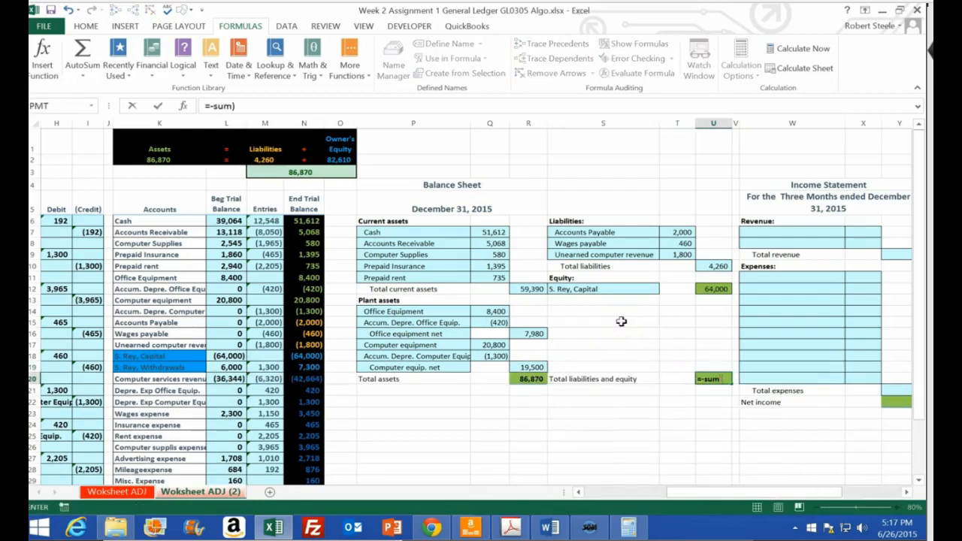
pyautogui.write('(')
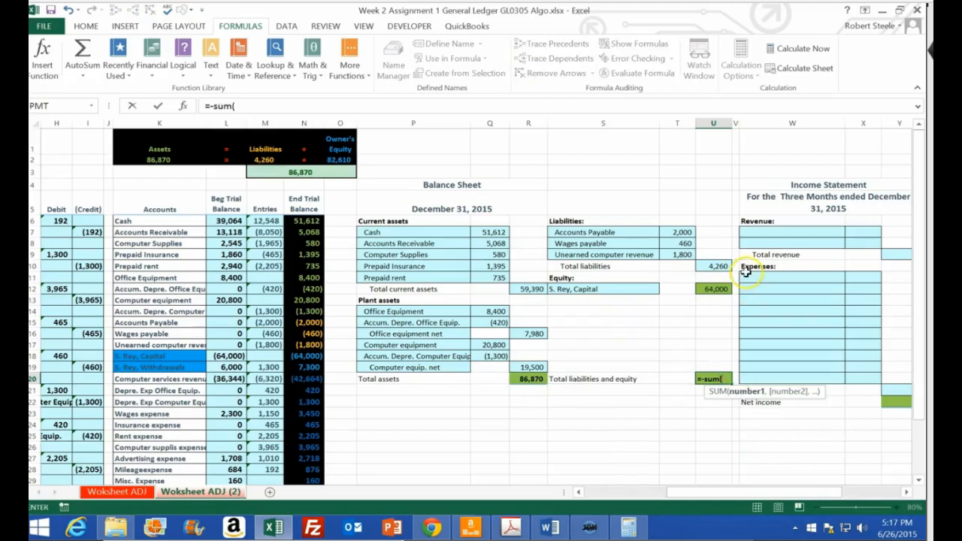
pyautogui.press('BackSpace')
pyautogui.press('BackSpace')
pyautogui.press('BackSpace')
pyautogui.press('BackSpace')
pyautogui.write('sum')
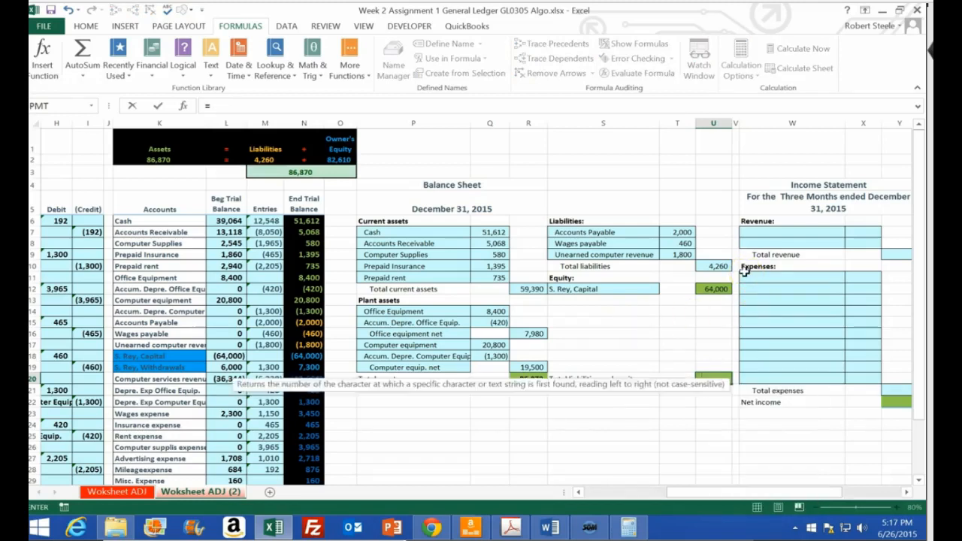
pyautogui.write('(')
pyautogui.moveTo(719, 266); pyautogui.dragTo(719, 288)
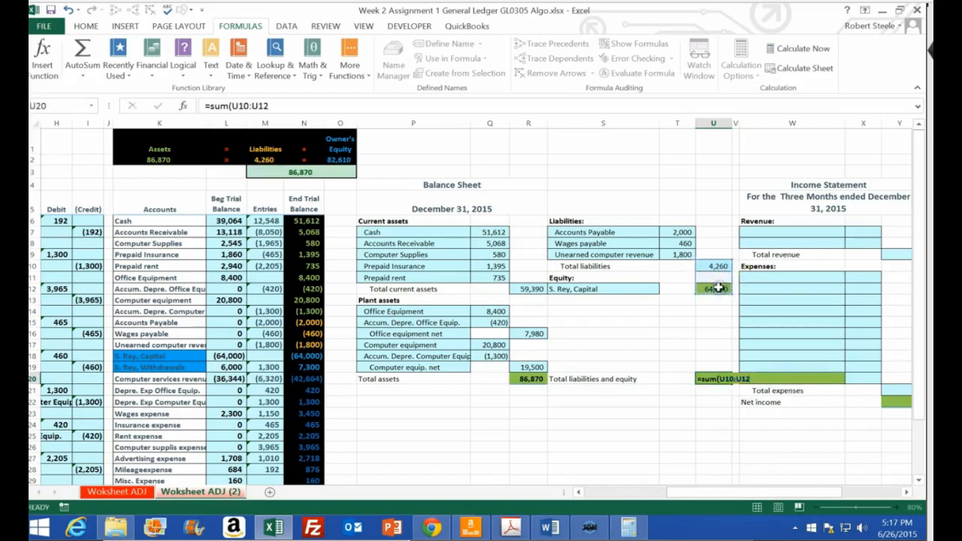
pyautogui.press('Return')
# Compare the balance sheet totals with the accounting equation in row 2, and inspect the owner's equity formula in O2
pyautogui.click(714, 379)
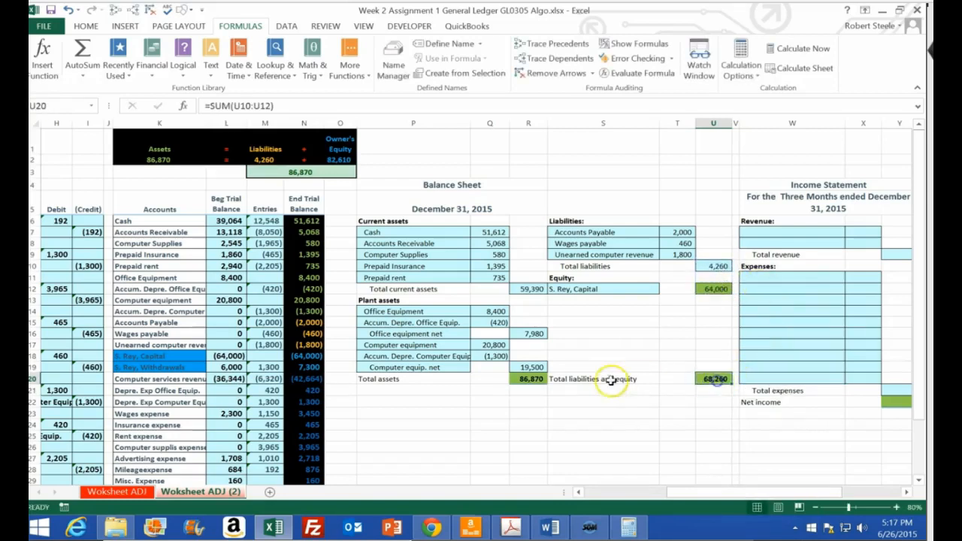
pyautogui.click(413, 379)
pyautogui.click(712, 378)
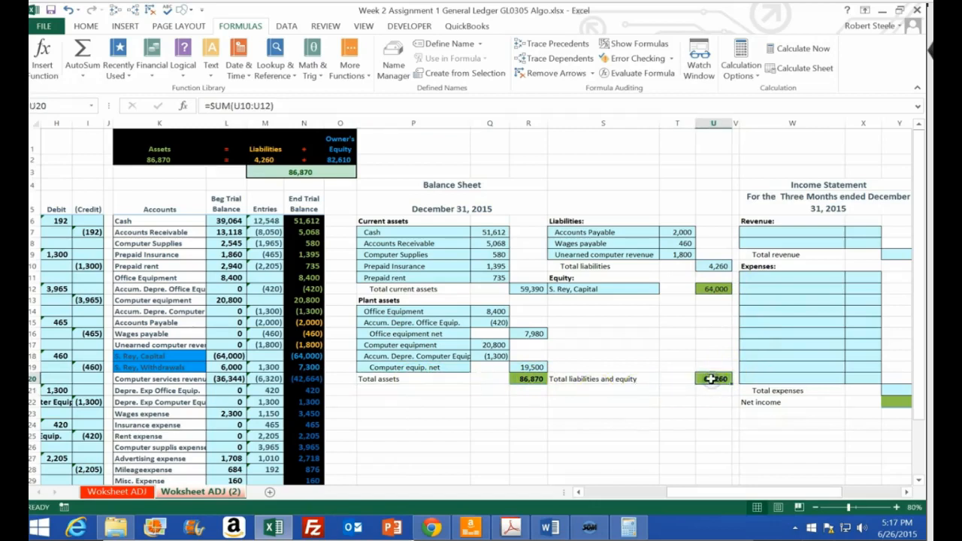
pyautogui.click(167, 160)
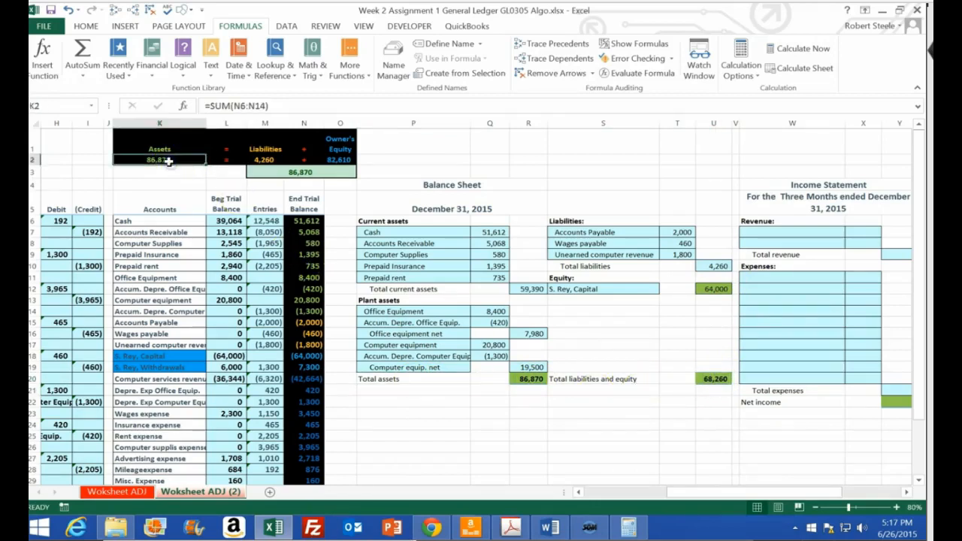
pyautogui.click(260, 161)
pyautogui.click(338, 160)
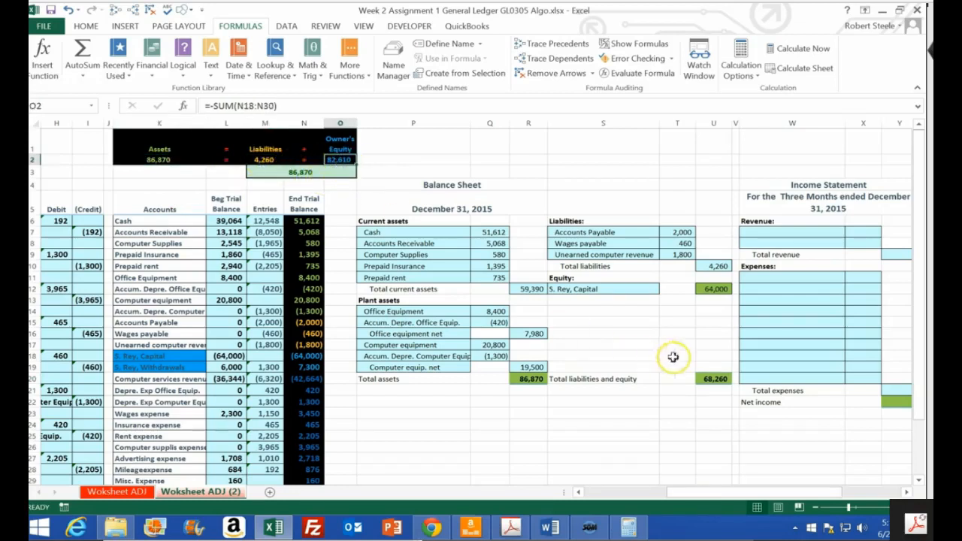
pyautogui.click(711, 287)
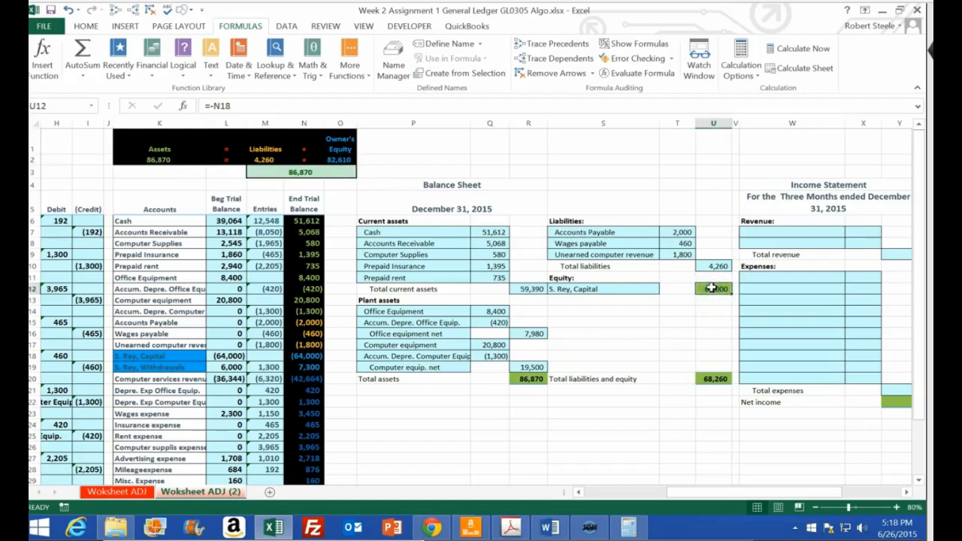
pyautogui.doubleClick(341, 161)
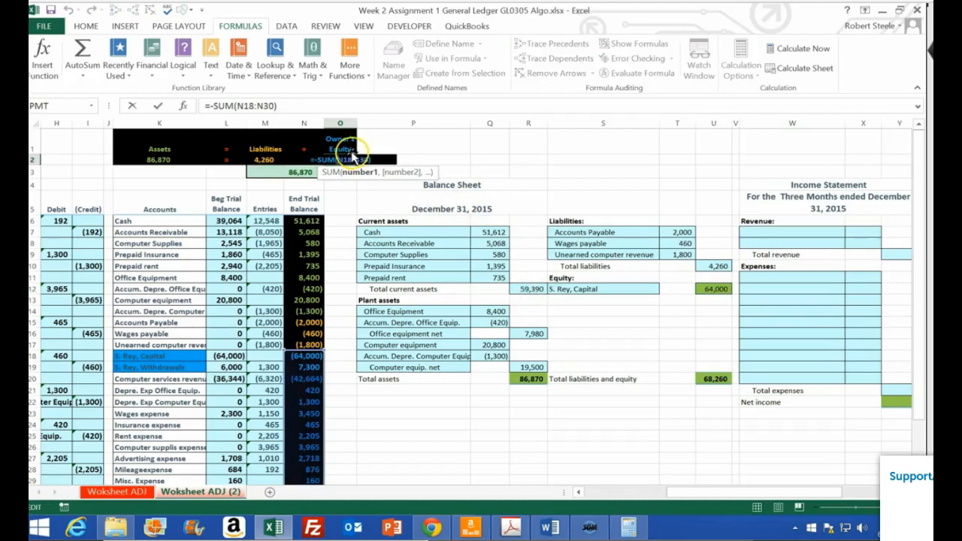
pyautogui.press('Return')
# Replace the capital amount in U12 with the negated sum of N18:N30, and compare total assets with total liabilities and equity
pyautogui.click(704, 291)
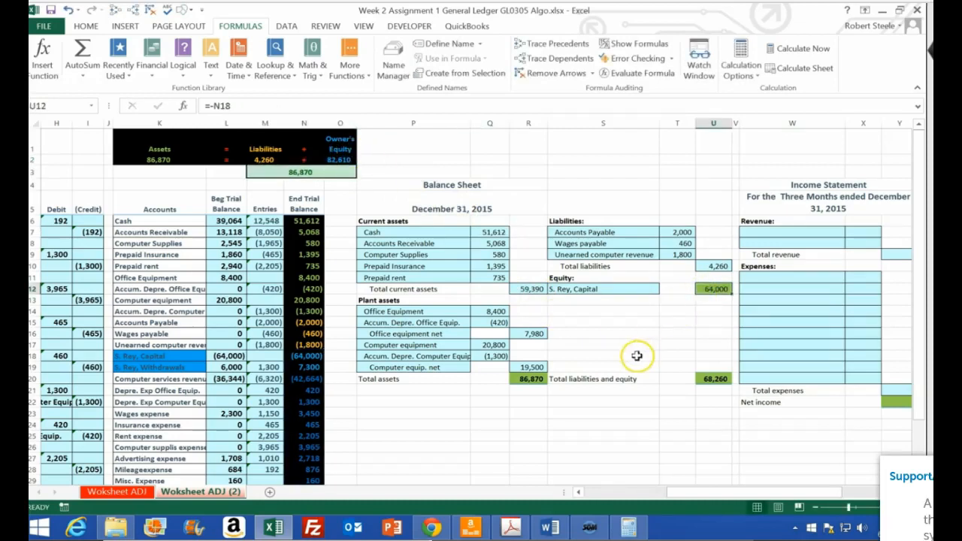
pyautogui.write('-sum(')
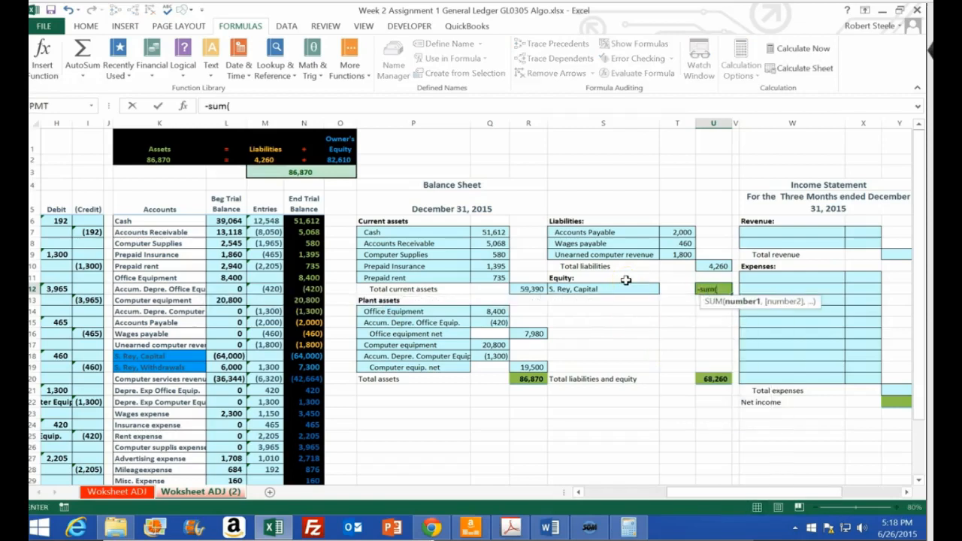
pyautogui.click(305, 357)
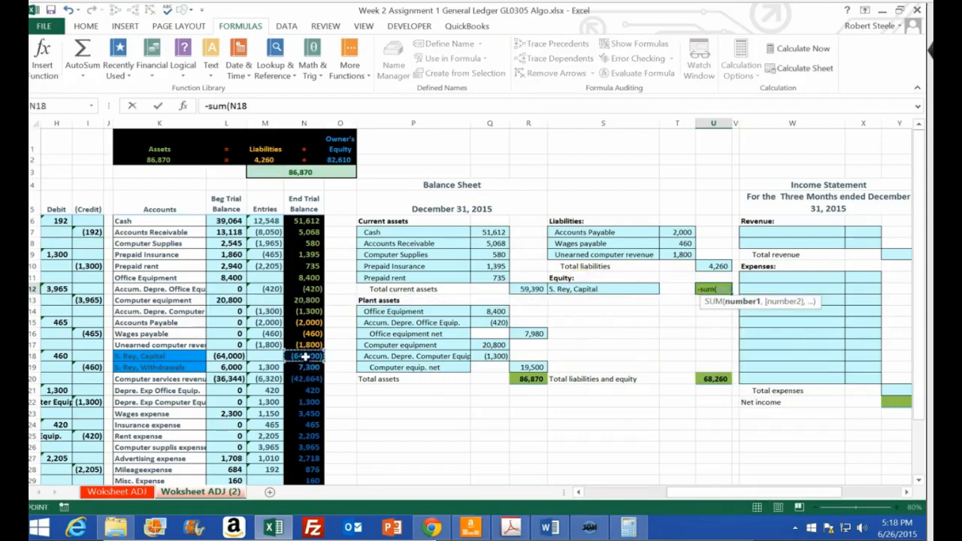
pyautogui.moveTo(305, 364); pyautogui.dragTo(308, 426)
pyautogui.press('Return')
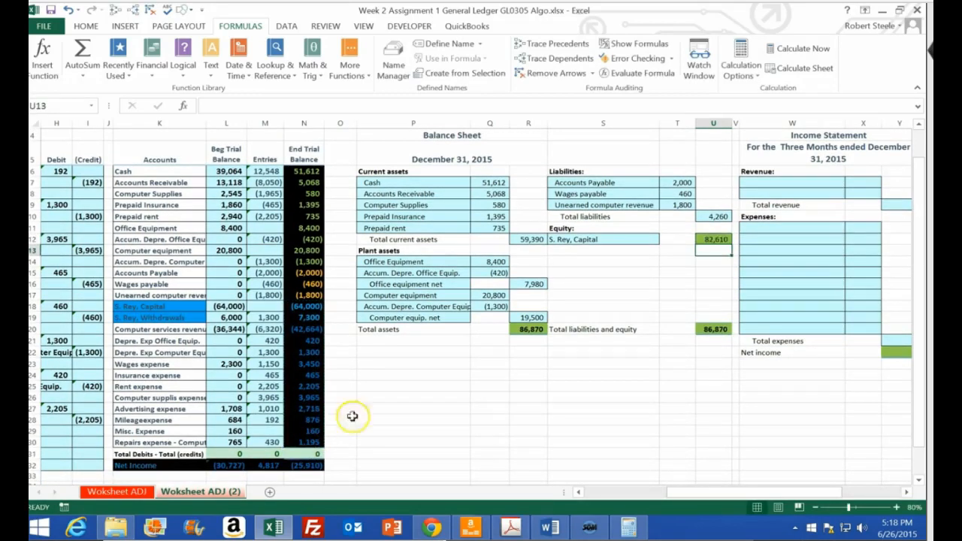
pyautogui.click(535, 330)
pyautogui.click(710, 328)
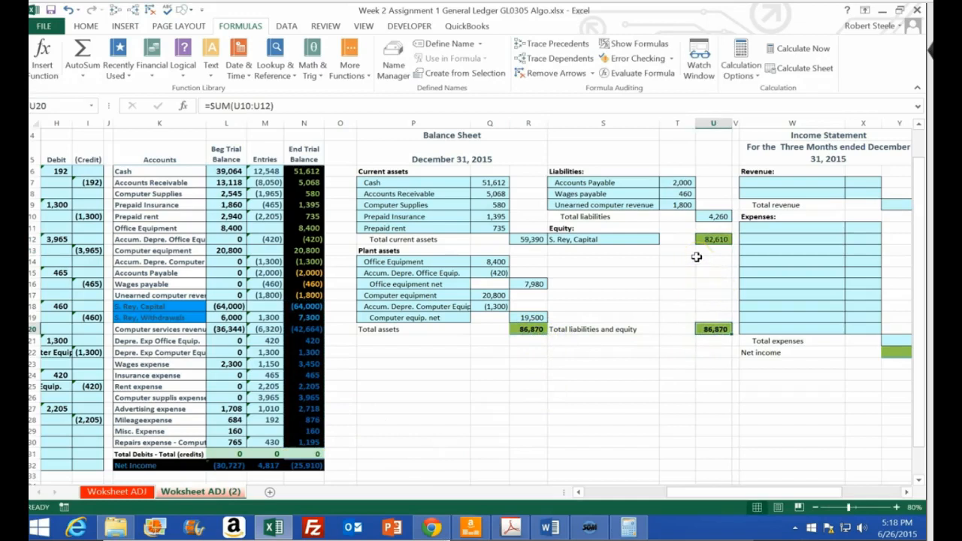
pyautogui.scroll(1, 687, 296)
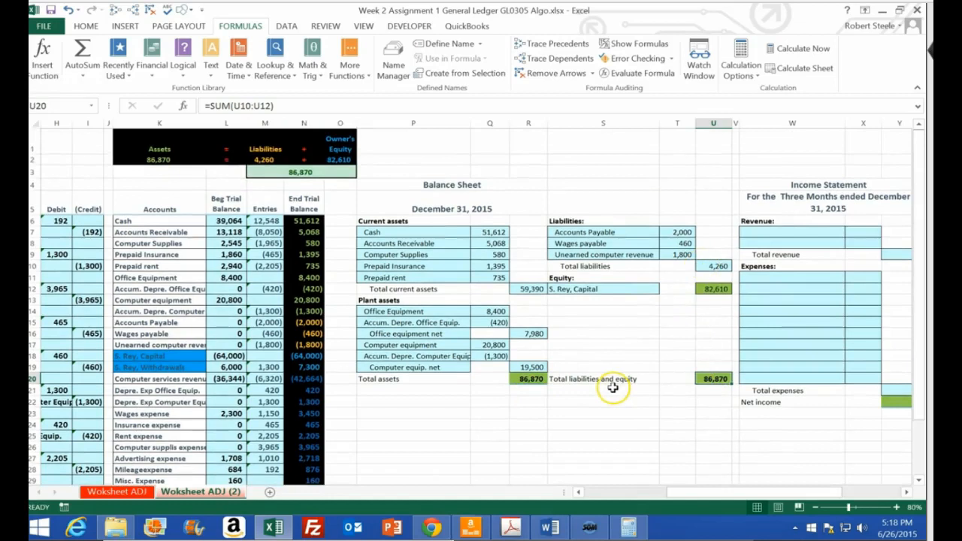
# Clear the owner's capital amount formula from U12
pyautogui.click(707, 288)
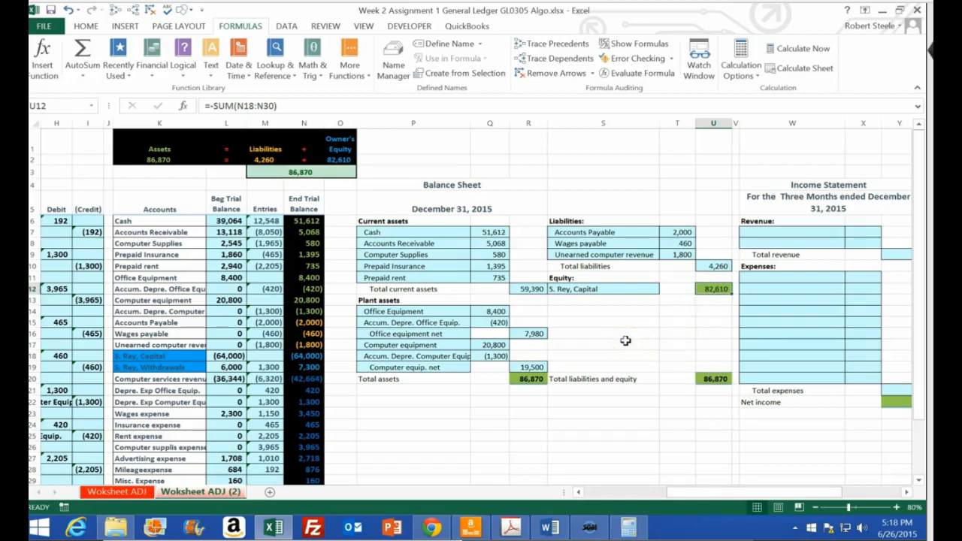
pyautogui.click(710, 288)
pyautogui.press('Delete')
# Examine the blank income and owner's equity statements, and the ending balances in N20:N30 and N18:N19 that feed them
pyautogui.press('Right')
pyautogui.press('Right')
pyautogui.press('Right')
pyautogui.press('Right')
pyautogui.press('Right')
pyautogui.press('Right')
pyautogui.press('Right')
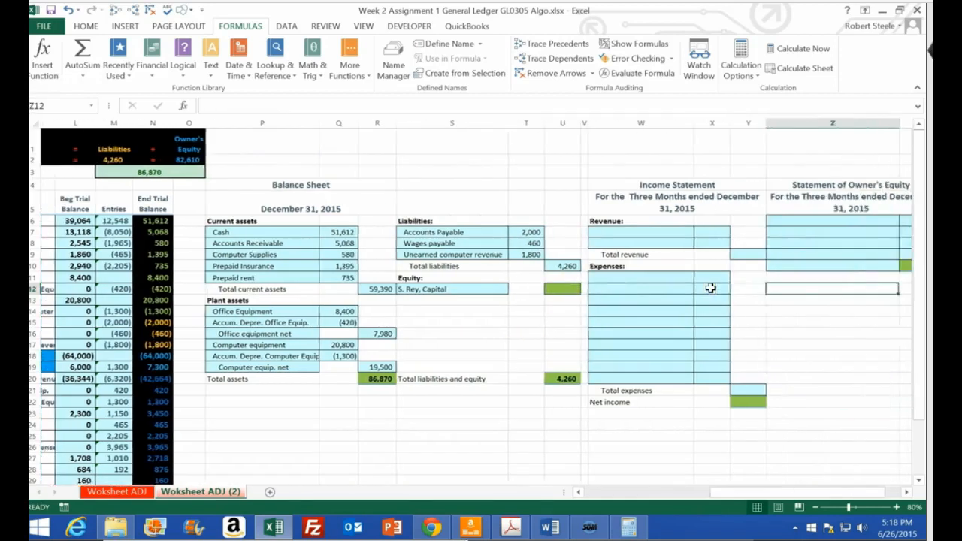
pyautogui.press('Left')
pyautogui.press('Left')
pyautogui.press('Left')
pyautogui.press('Left')
pyautogui.press('Left')
pyautogui.press('Left')
pyautogui.press('Left')
pyautogui.press('Left')
pyautogui.press('Left')
pyautogui.press('Left')
pyautogui.press('Left')
pyautogui.press('Left')
pyautogui.press('Left')
pyautogui.press('Left')
pyautogui.press('Left')
pyautogui.press('Left')
pyautogui.press('Left')
pyautogui.press('Left')
pyautogui.press('Left')
pyautogui.press('Left')
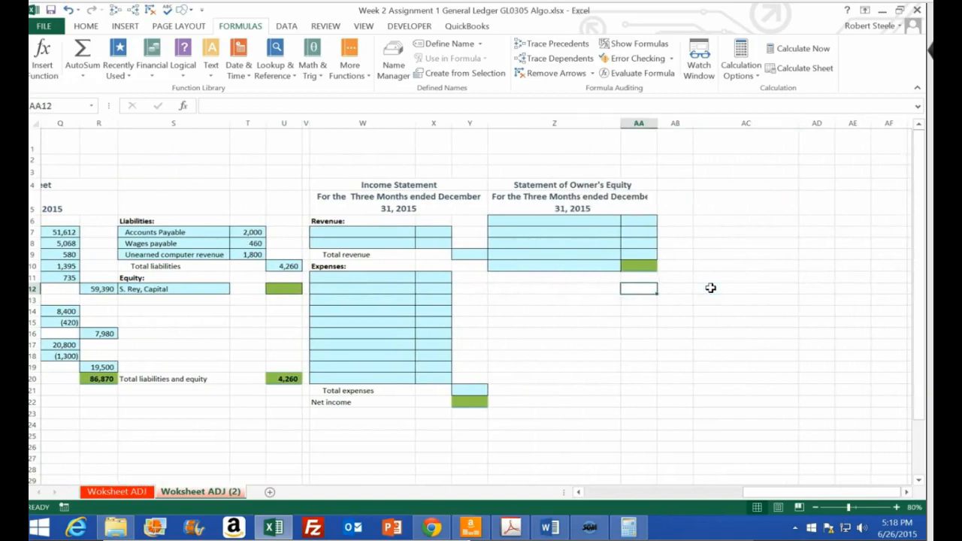
pyautogui.scroll(-1, 540, 362)
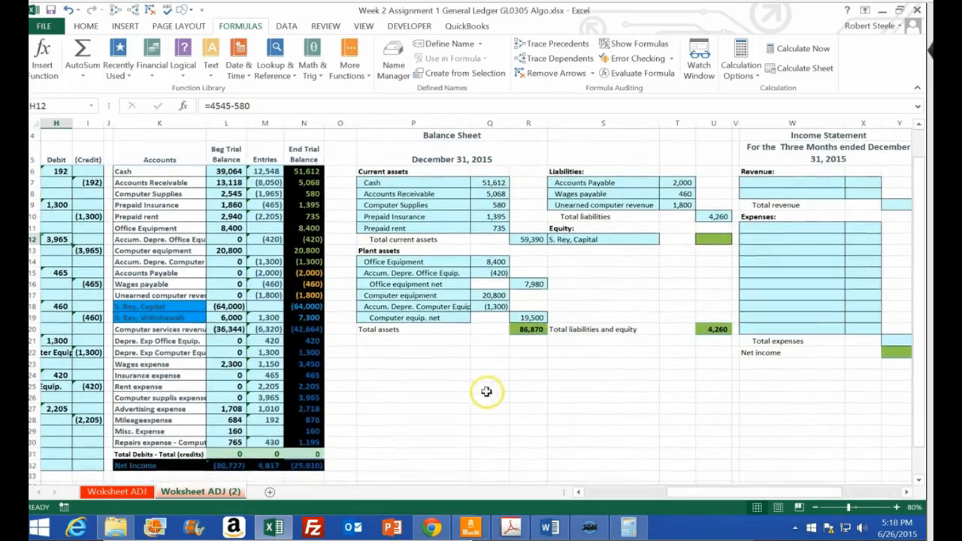
pyautogui.moveTo(313, 330); pyautogui.dragTo(307, 442)
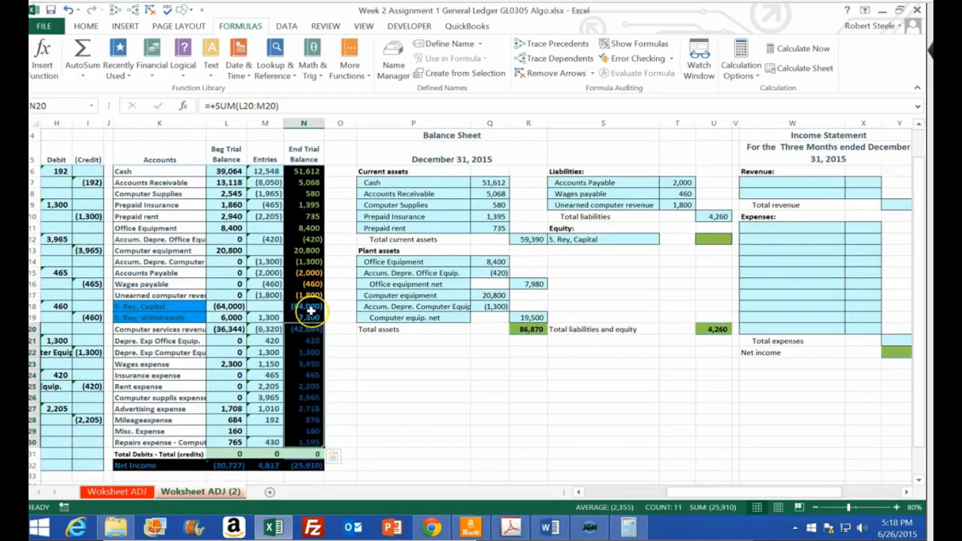
pyautogui.moveTo(310, 306); pyautogui.dragTo(310, 317)
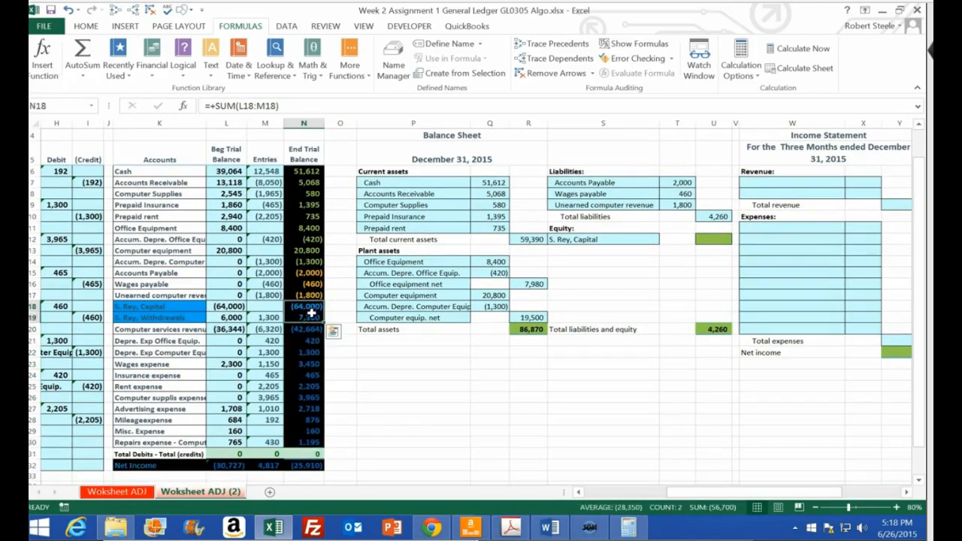
# Link the first revenue name in W7 to Computer services revenue in K20, and its amount in X7 to the negated balance in N20
pyautogui.click(770, 182)
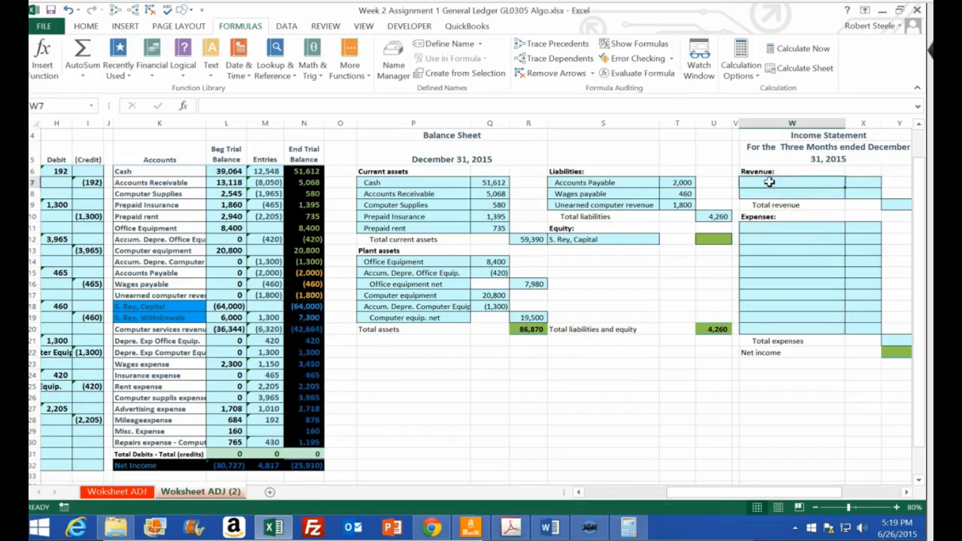
pyautogui.write('+')
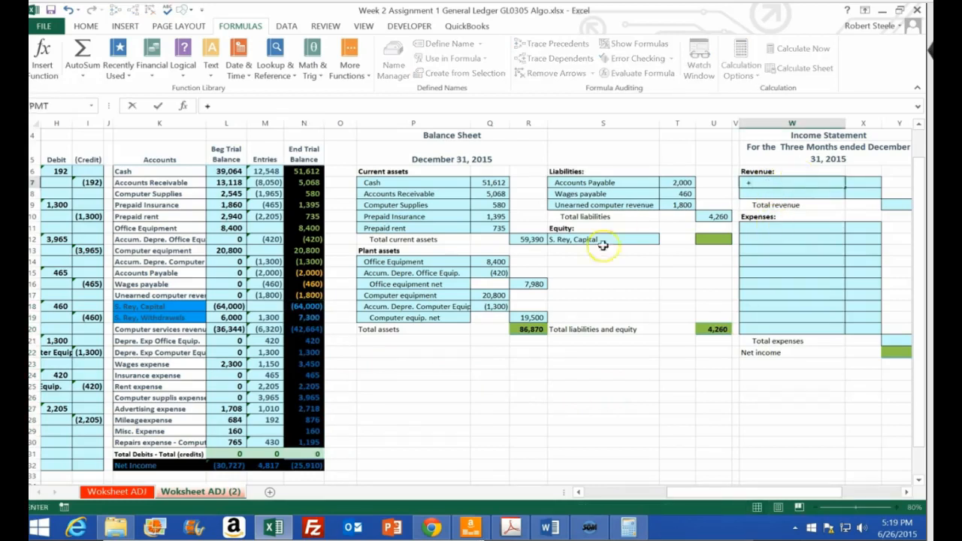
pyautogui.click(142, 329)
pyautogui.press('Return')
pyautogui.press('Up')
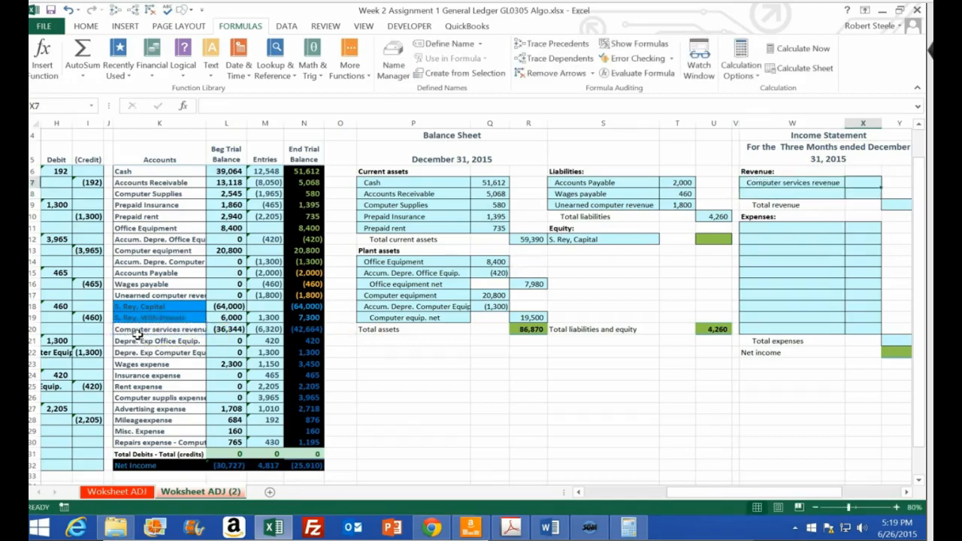
pyautogui.click(863, 179)
pyautogui.write('-')
pyautogui.click(311, 329)
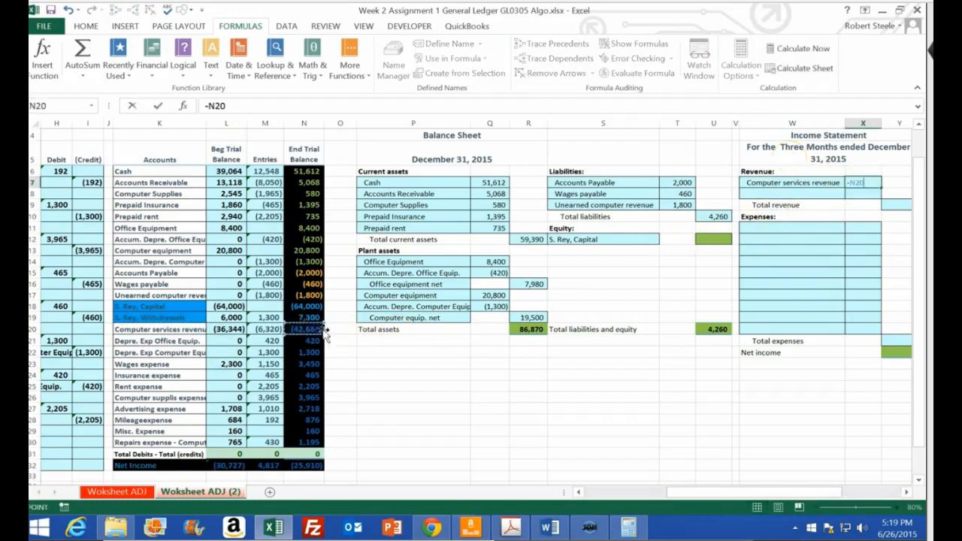
pyautogui.press('Return')
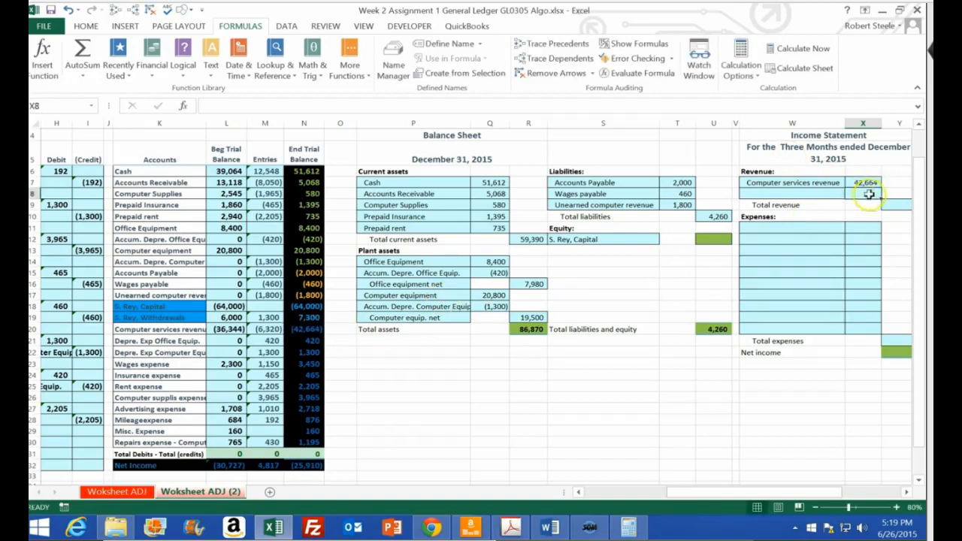
# Calculate total revenue in Y9 by summing X7:X8, and go to the first expense line in W11
pyautogui.click(902, 205)
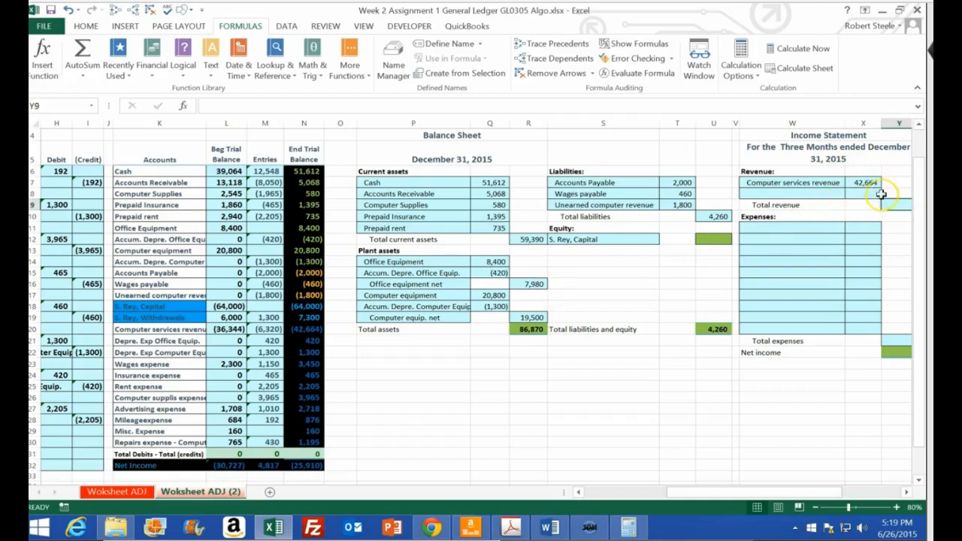
pyautogui.write('=sum(')
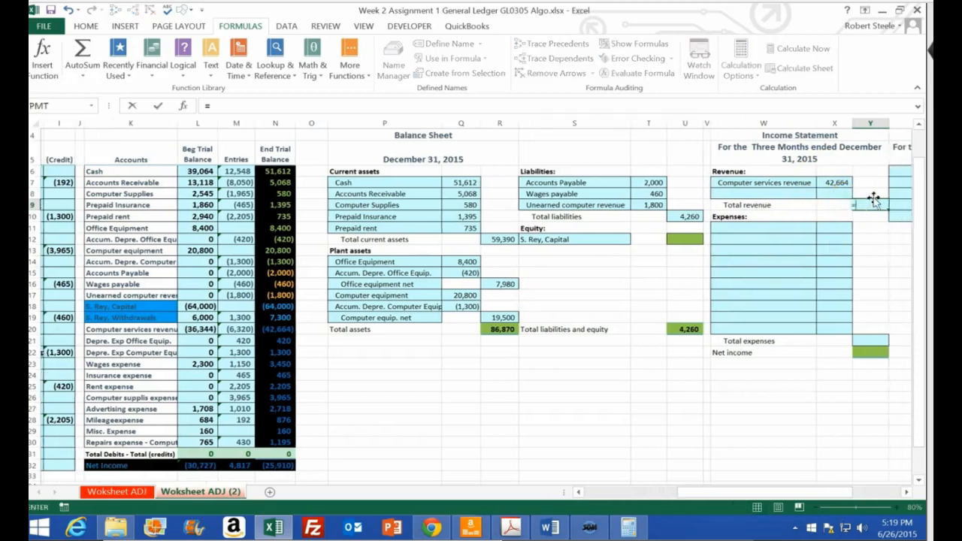
pyautogui.press('Left')
pyautogui.press('Left')
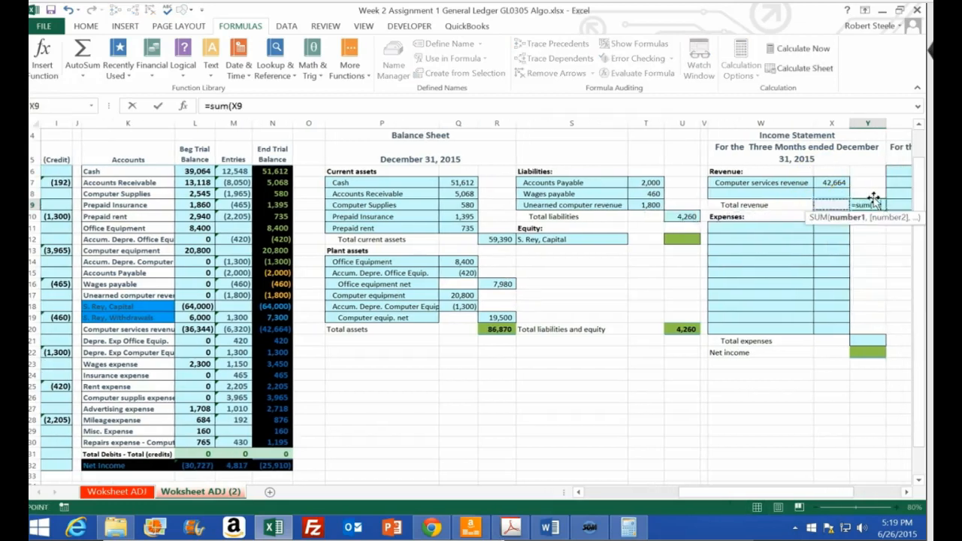
pyautogui.press('Right')
pyautogui.press('Up')
pyautogui.hotkey('shift', 'Up')
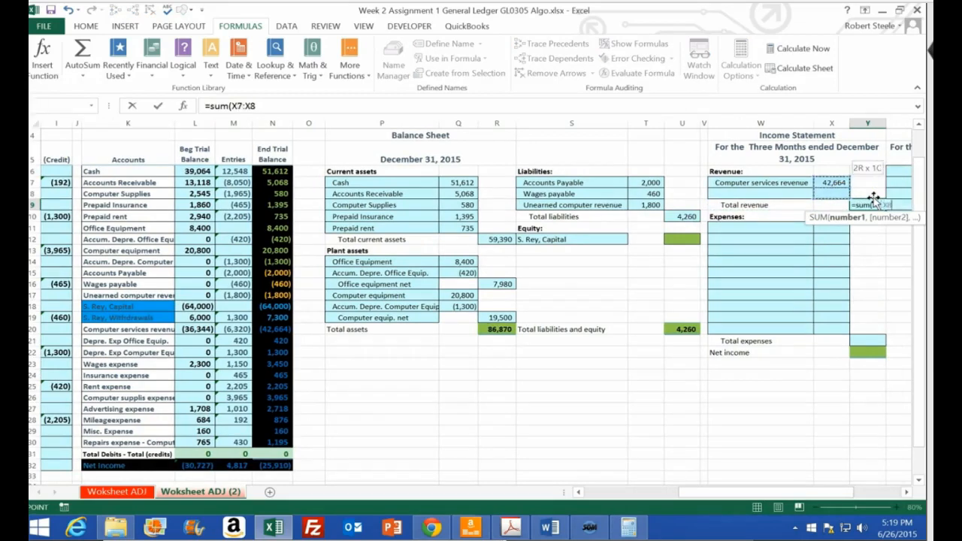
pyautogui.press('Return')
pyautogui.press('Down')
pyautogui.press('Left')
pyautogui.press('Left')
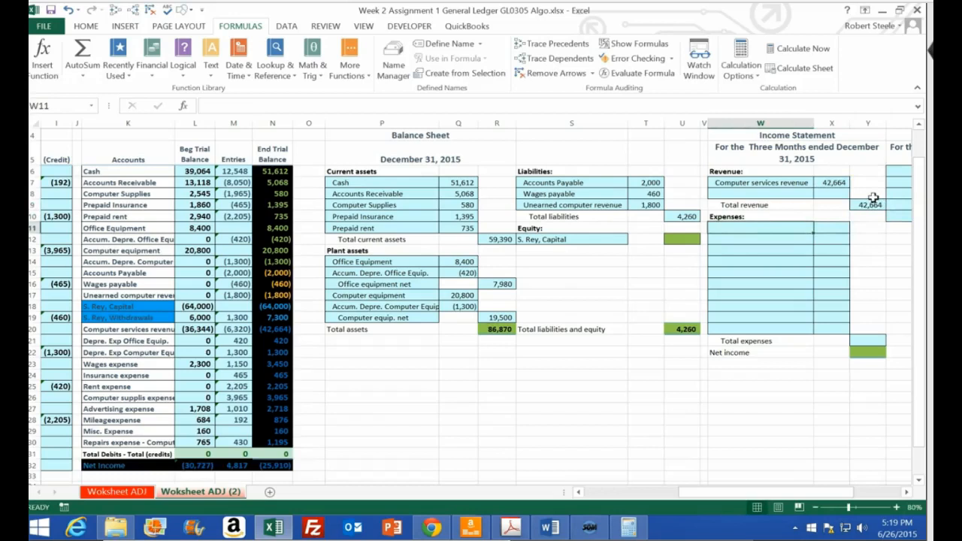
# Link the first expense name in W11 to K21 and fill the formula down through W20
pyautogui.write('+')
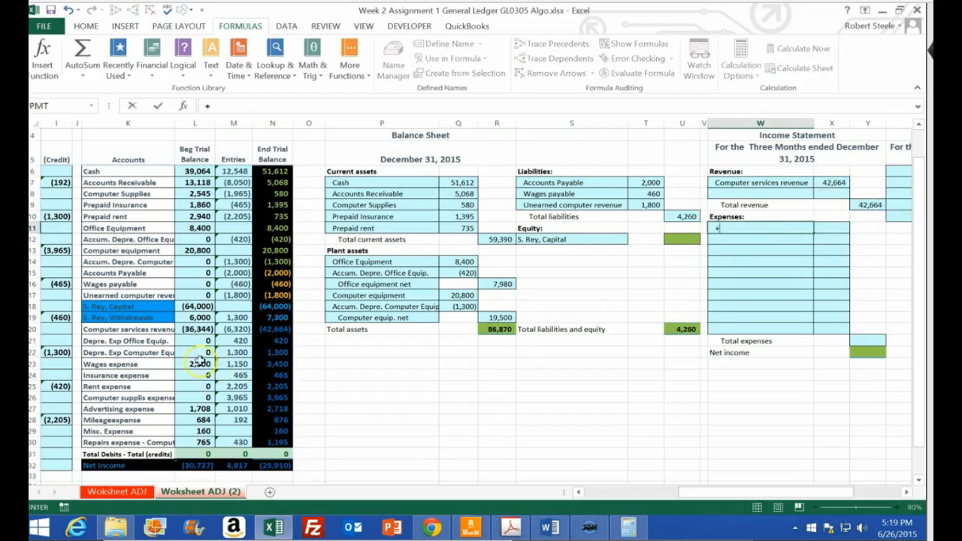
pyautogui.click(126, 342)
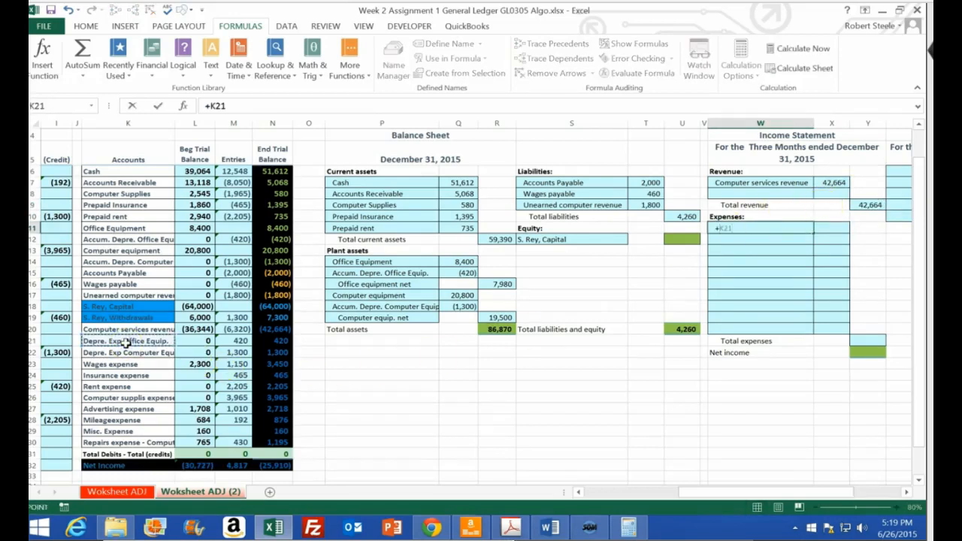
pyautogui.press('Return')
pyautogui.moveTo(811, 233); pyautogui.dragTo(806, 336)
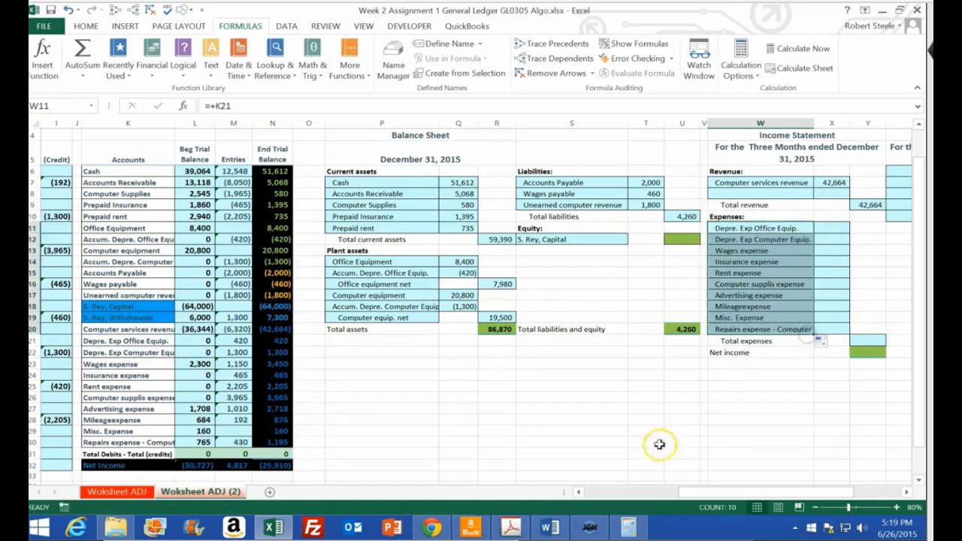
pyautogui.click(572, 420)
pyautogui.moveTo(119, 341); pyautogui.dragTo(114, 444)
pyautogui.click(761, 228)
# Link the first expense amount in X11 to the ending balance in N21 and fill the formula down through X20
pyautogui.click(832, 231)
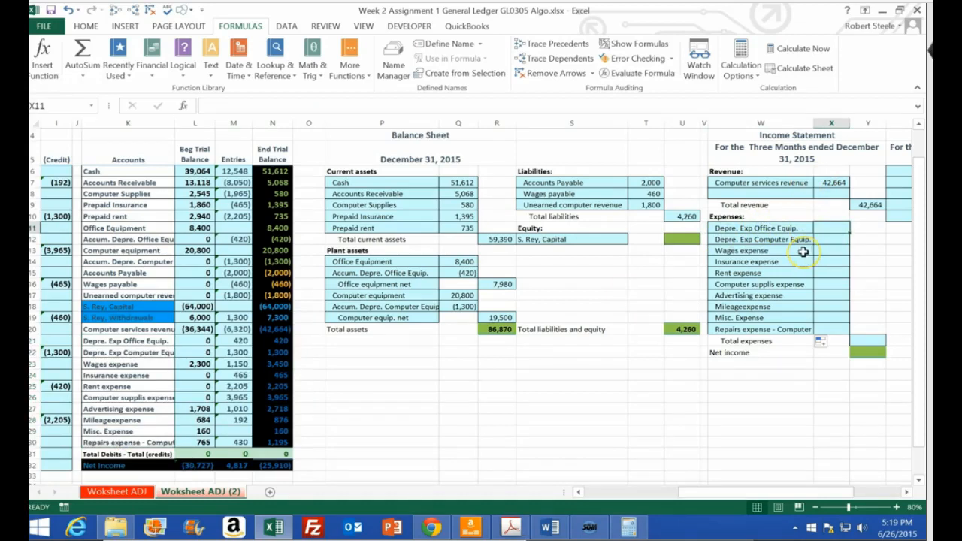
pyautogui.write('=')
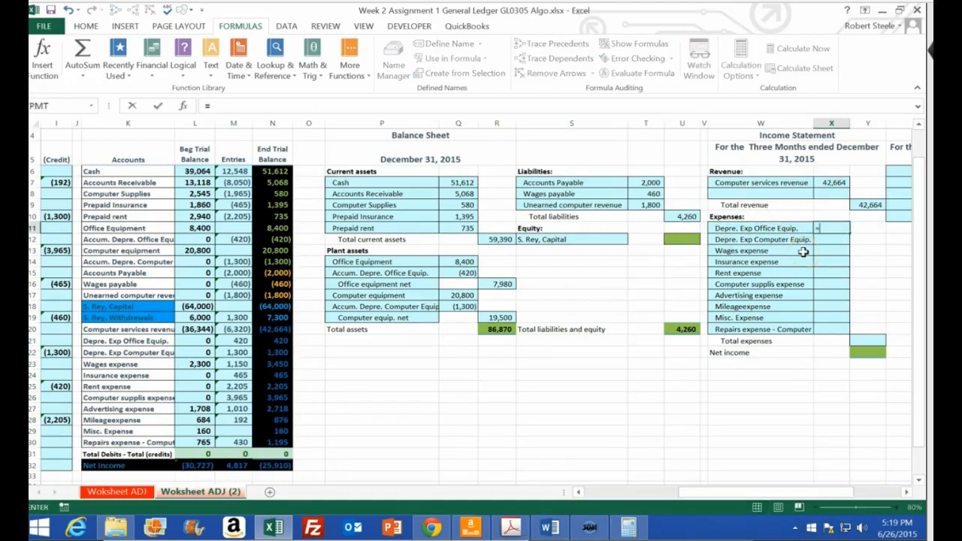
pyautogui.click(275, 341)
pyautogui.hotkey('ctrl', 'Return')
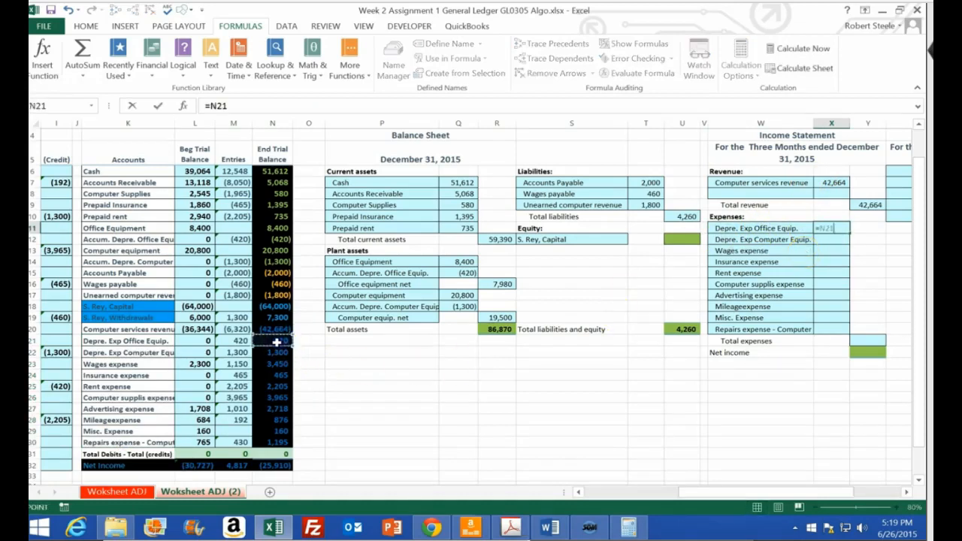
pyautogui.moveTo(850, 234); pyautogui.dragTo(848, 333)
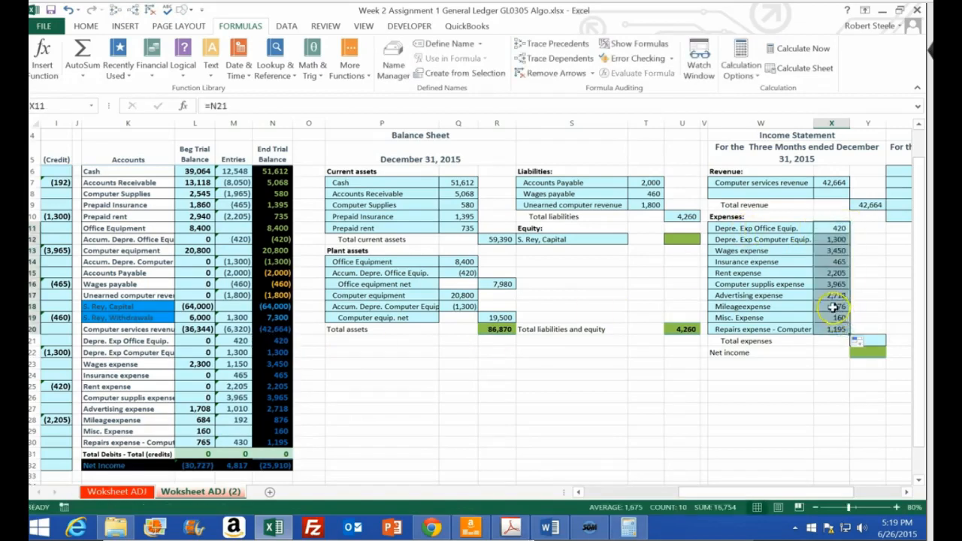
# Check the cell references behind the mileage, repairs and computer supplies expense amounts in X18, X20 and X16
pyautogui.doubleClick(833, 307)
pyautogui.press('Return')
pyautogui.doubleClick(836, 329)
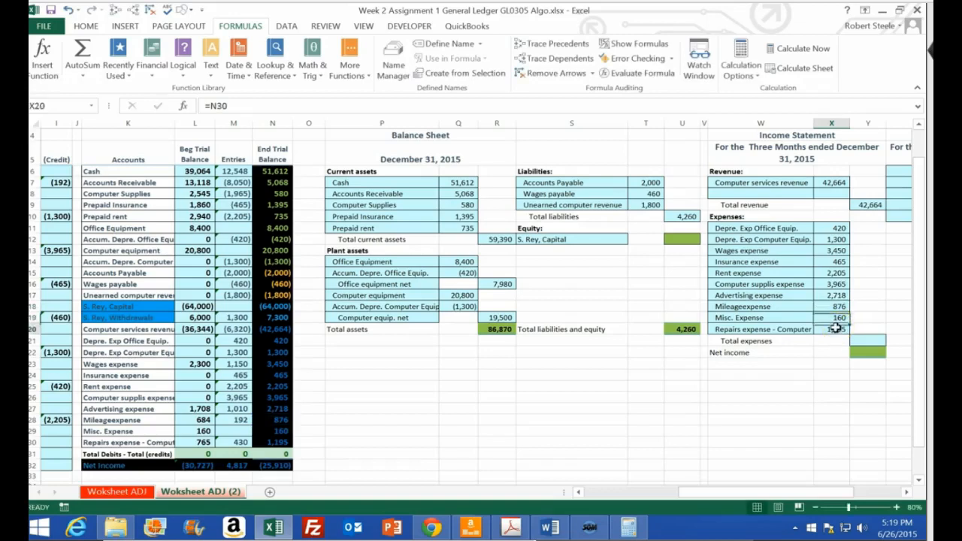
pyautogui.press('Return')
pyautogui.doubleClick(836, 283)
pyautogui.press('Return')
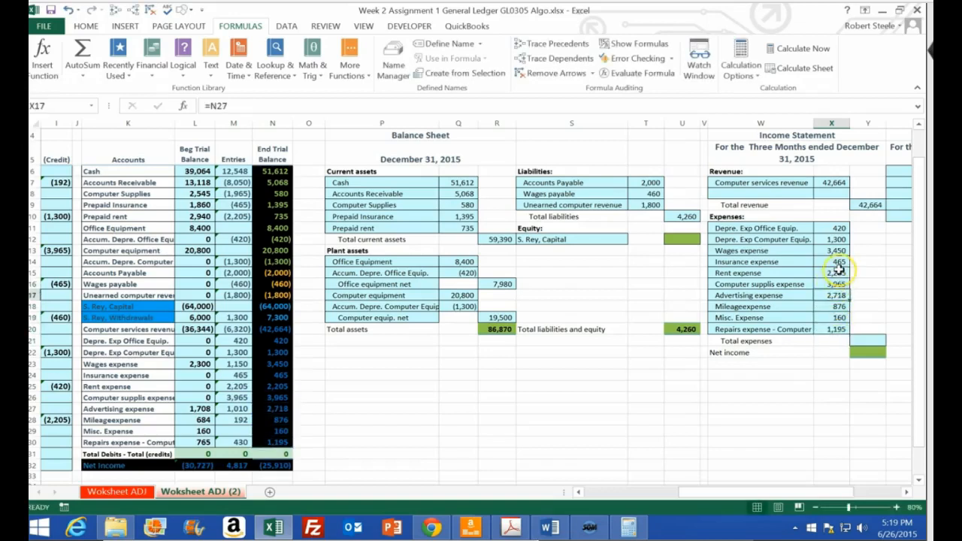
# Calculate total expenses in Y21 by summing X11:X20
pyautogui.click(867, 340)
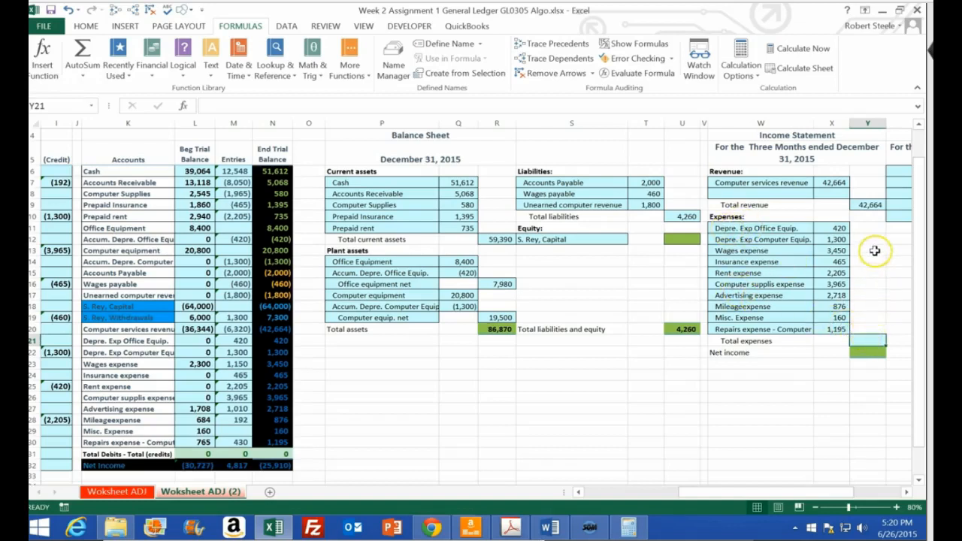
pyautogui.write('=sum(')
pyautogui.press('Left')
pyautogui.press('Up')
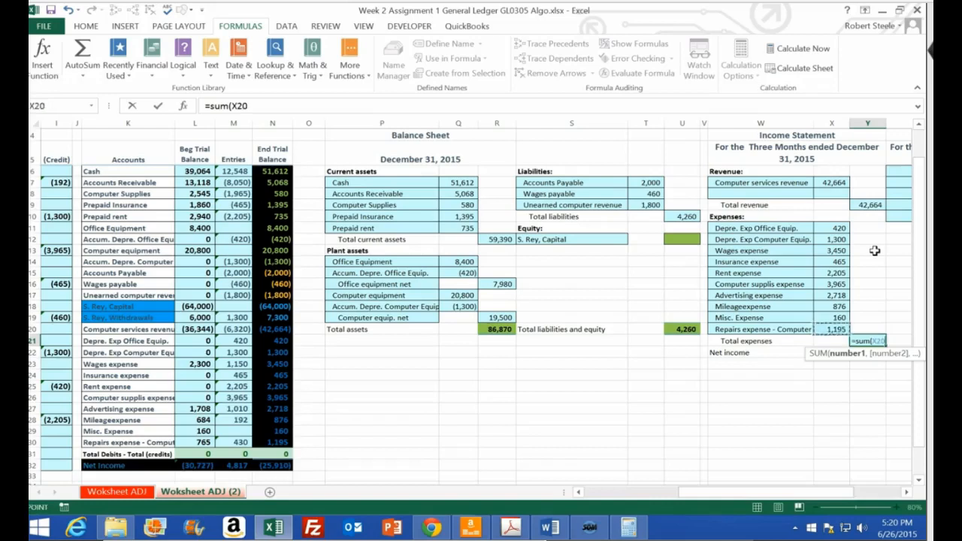
pyautogui.hotkey('shift', 'Up')
pyautogui.hotkey('shift', 'Up')
pyautogui.hotkey('shift', 'Up')
pyautogui.hotkey('shift', 'Up')
pyautogui.hotkey('shift', 'Up')
pyautogui.hotkey('shift', 'Up')
pyautogui.hotkey('shift', 'Up')
pyautogui.hotkey('shift', 'Up')
pyautogui.hotkey('shift', 'Up')
pyautogui.hotkey('shift', 'Up')
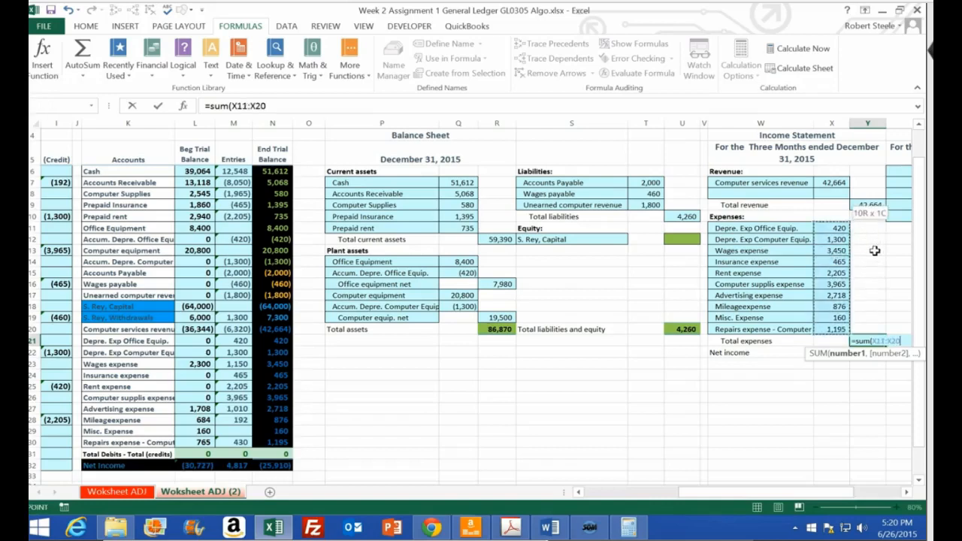
pyautogui.press('Return')
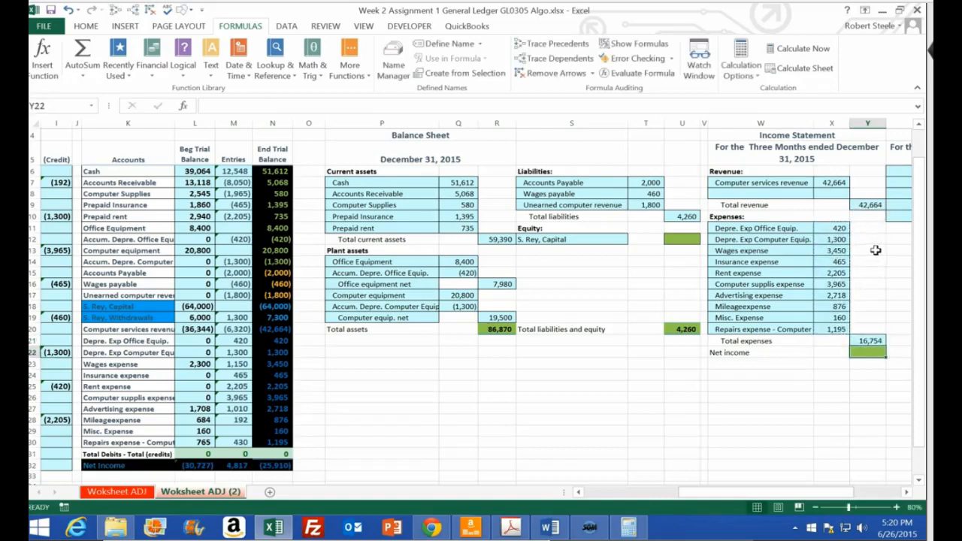
# Calculate net income in Y22 as total revenue in Y9 minus total expenses in Y21
pyautogui.click(872, 204)
pyautogui.click(872, 342)
pyautogui.click(870, 353)
pyautogui.write('=')
pyautogui.click(867, 204)
pyautogui.write('-')
pyautogui.click(868, 341)
pyautogui.hotkey('ctrl', 'Return')
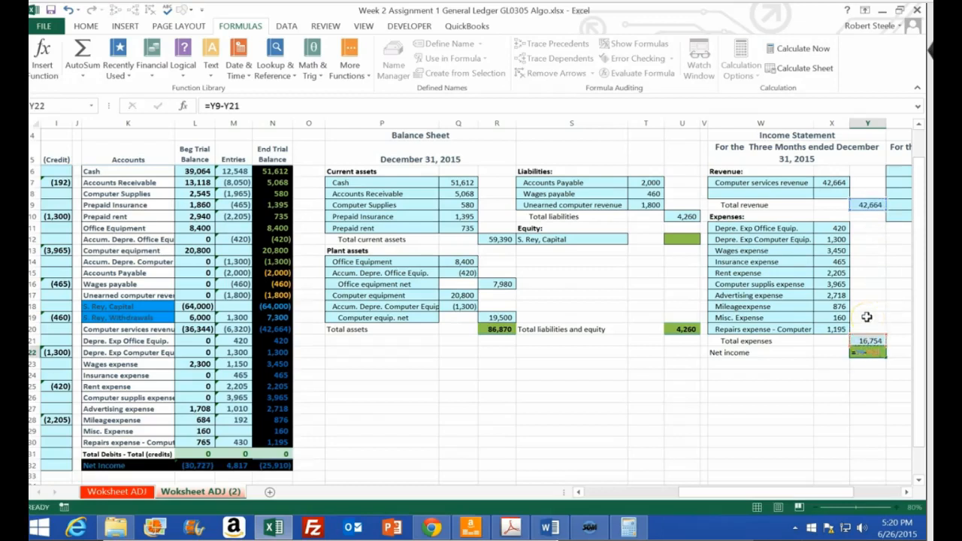
# Compare the income statement's net income in Y22 with the ending trial balance's net income in N32
pyautogui.click(272, 465)
pyautogui.hotkey('alt', '=')
pyautogui.press('Return')
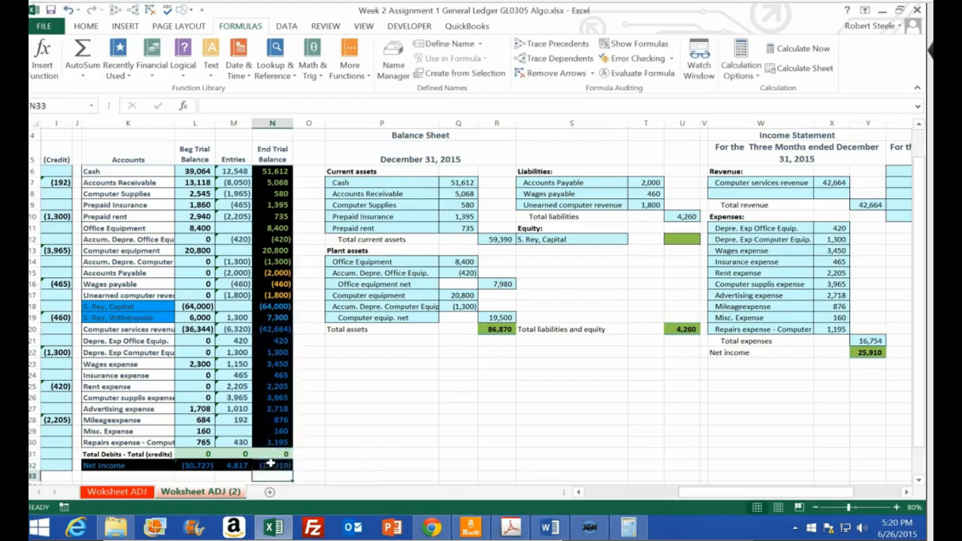
pyautogui.click(870, 353)
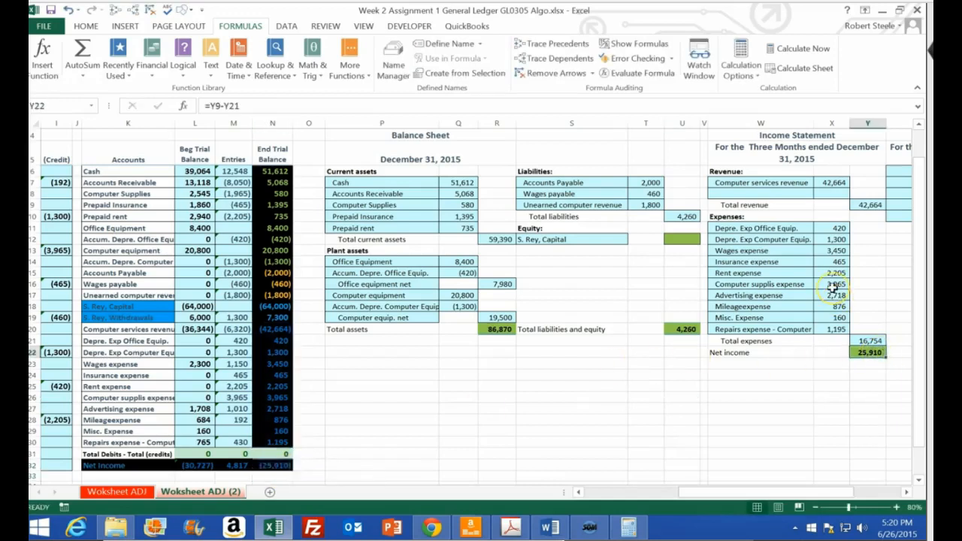
pyautogui.click(274, 466)
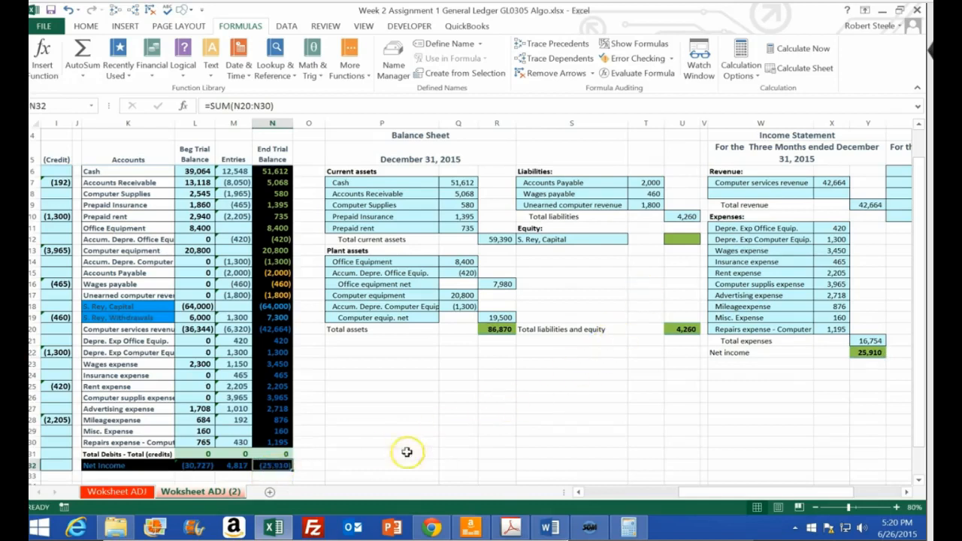
# Fill the account names already used on the statements, K6:K17 and K20:K30, with yellow
pyautogui.moveTo(115, 172); pyautogui.dragTo(176, 297)
pyautogui.rightClick(176, 299)
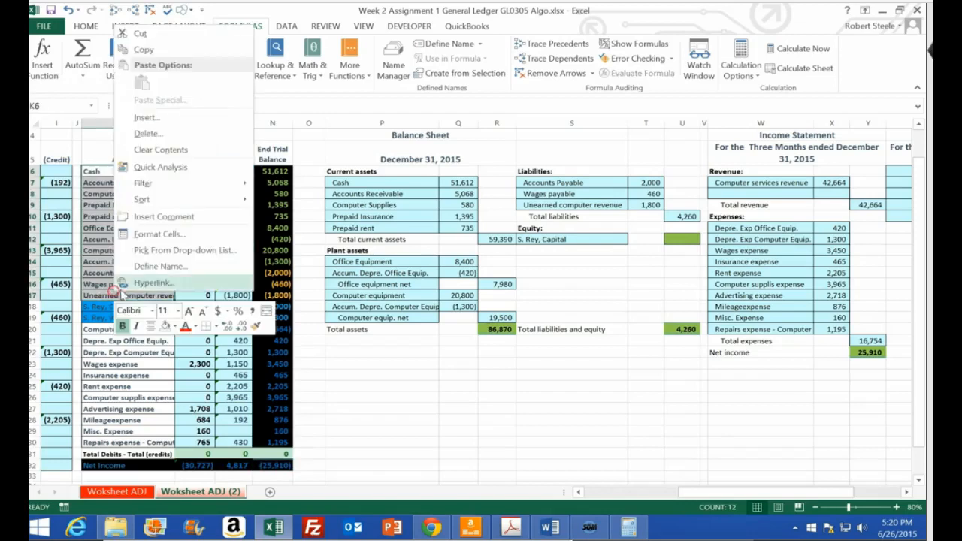
pyautogui.click(173, 325)
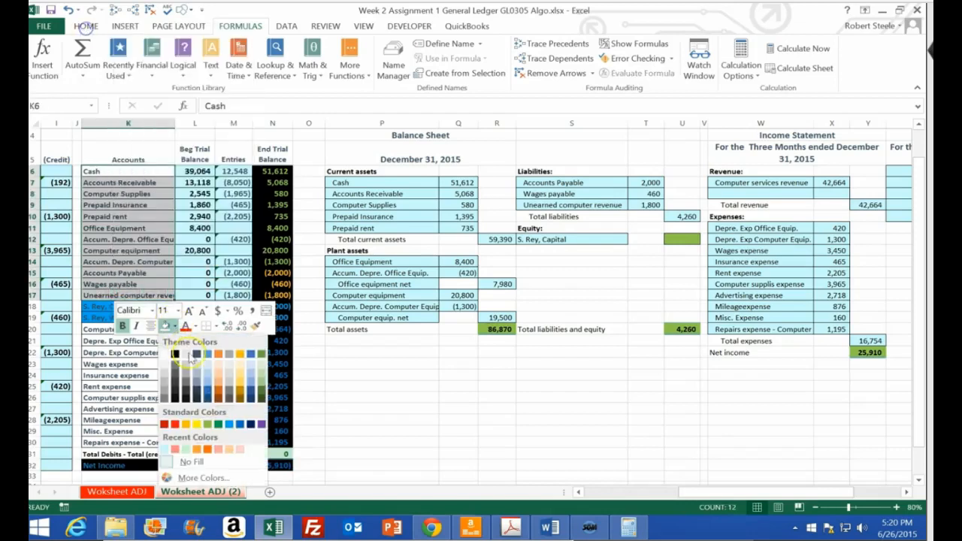
pyautogui.click(193, 422)
pyautogui.click(128, 376)
pyautogui.moveTo(109, 329); pyautogui.dragTo(113, 444)
pyautogui.rightClick(118, 443)
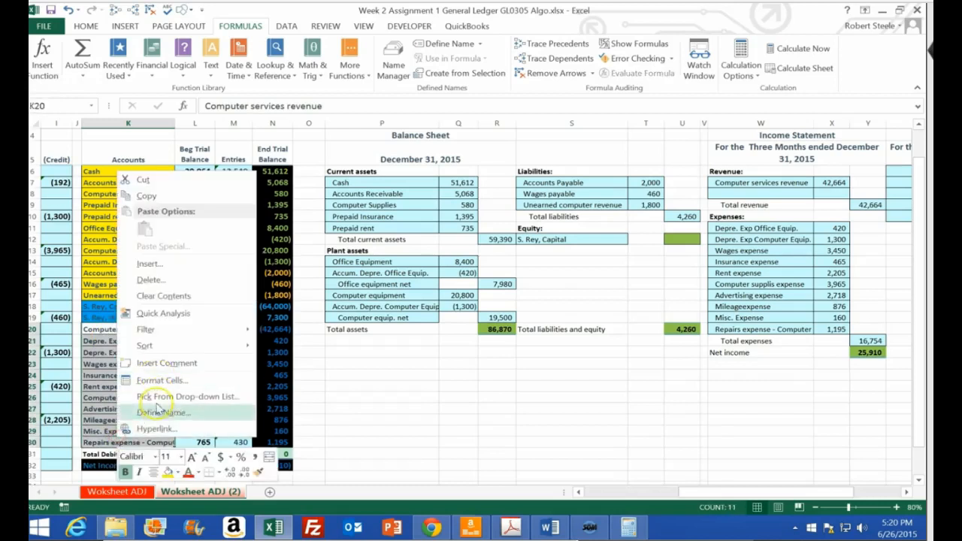
pyautogui.click(168, 473)
# Label the first line of the statement of owner's equity in Z6 with the owner's name followed by "Capital beginning"
pyautogui.moveTo(267, 306); pyautogui.dragTo(266, 315)
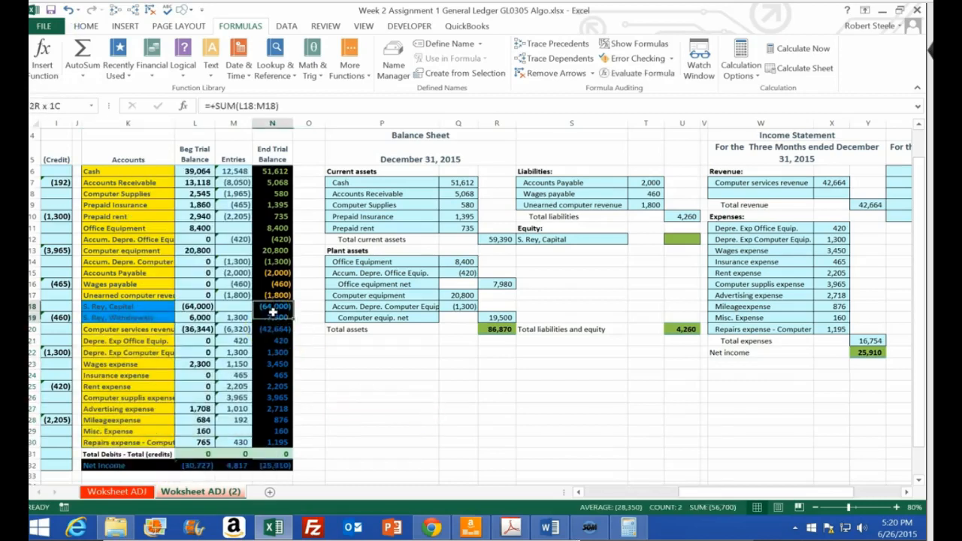
pyautogui.click(582, 252)
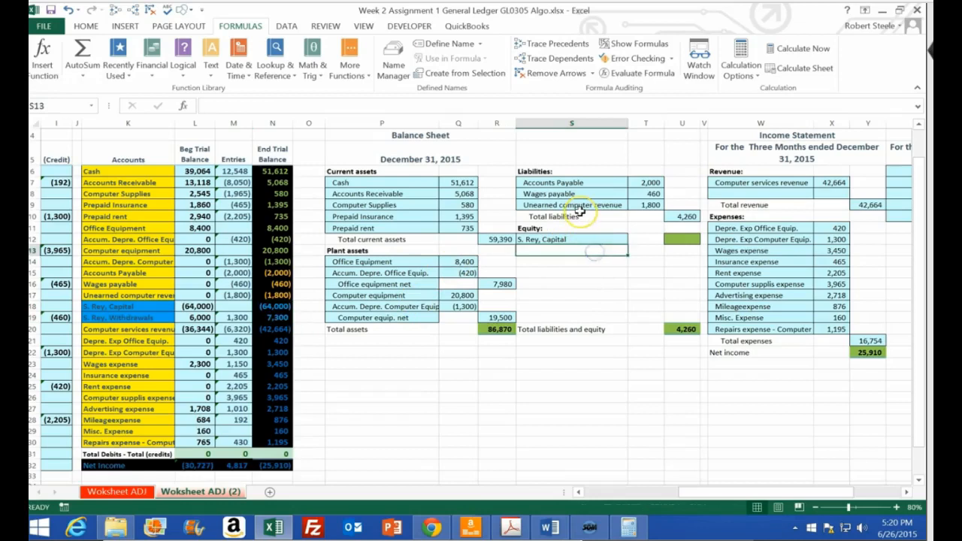
pyautogui.press('Right')
pyautogui.press('Right')
pyautogui.press('Right')
pyautogui.press('Right')
pyautogui.press('Right')
pyautogui.press('Right')
pyautogui.press('Right')
pyautogui.press('Right')
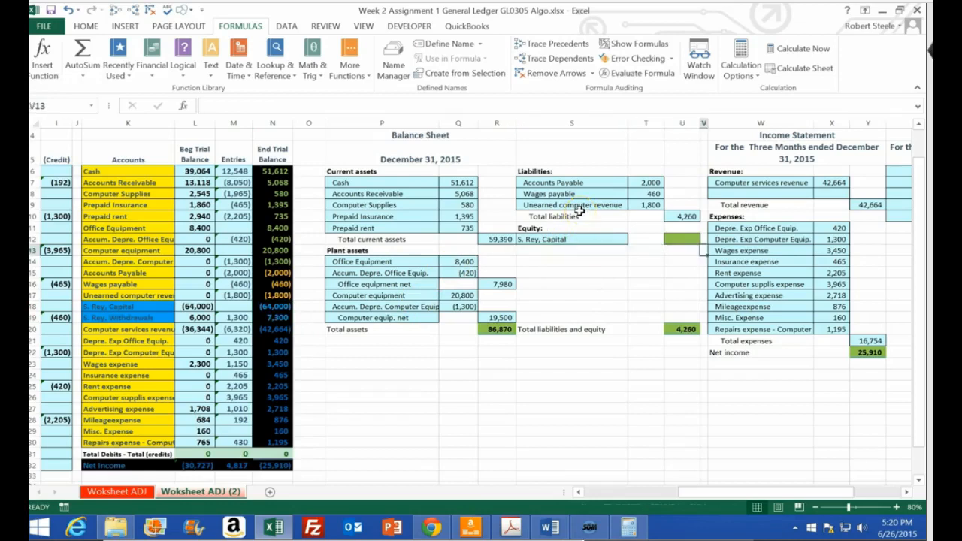
pyautogui.press('Up')
pyautogui.press('Up')
pyautogui.press('Up')
pyautogui.press('Up')
pyautogui.press('Up')
pyautogui.press('Up')
pyautogui.press('Up')
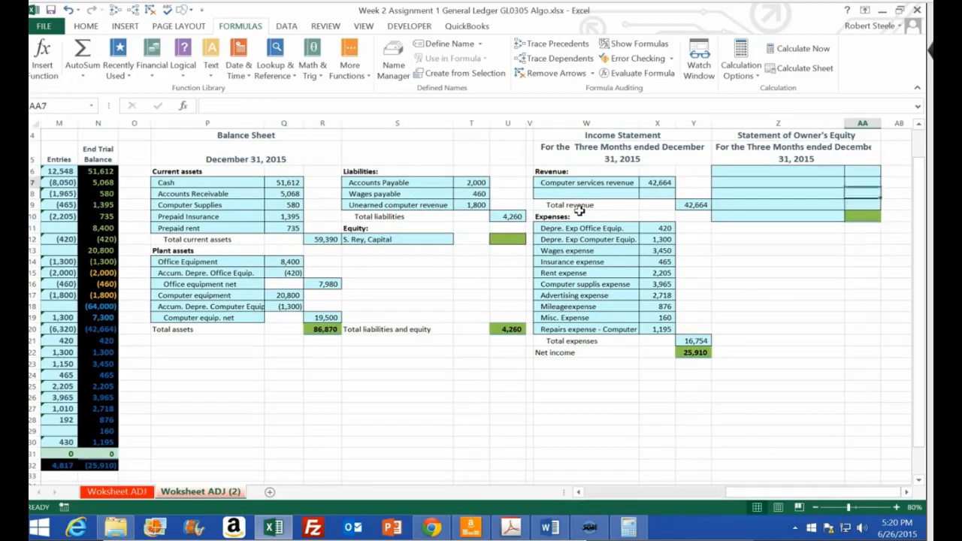
pyautogui.press('Left')
pyautogui.write('S')
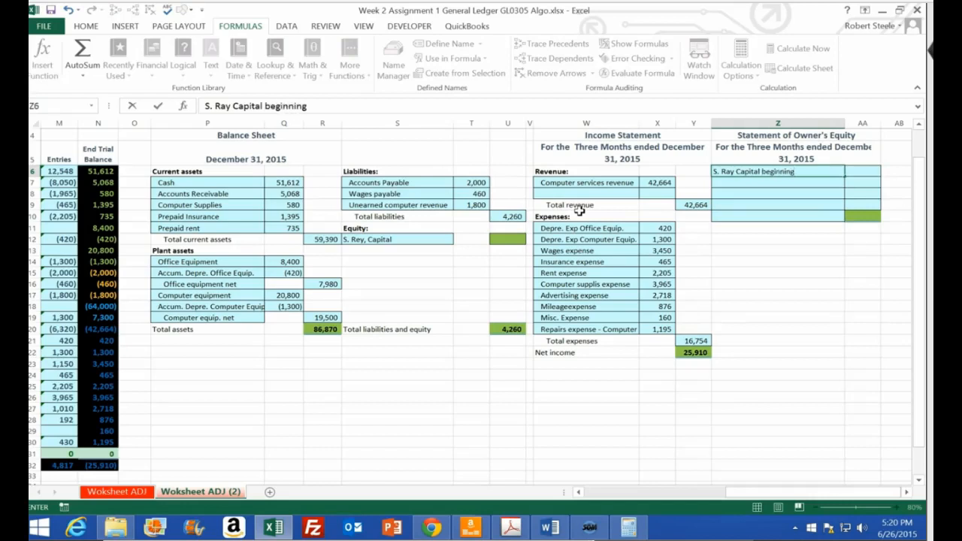
pyautogui.write('. Ray Capital beginning')
pyautogui.press('Tab')
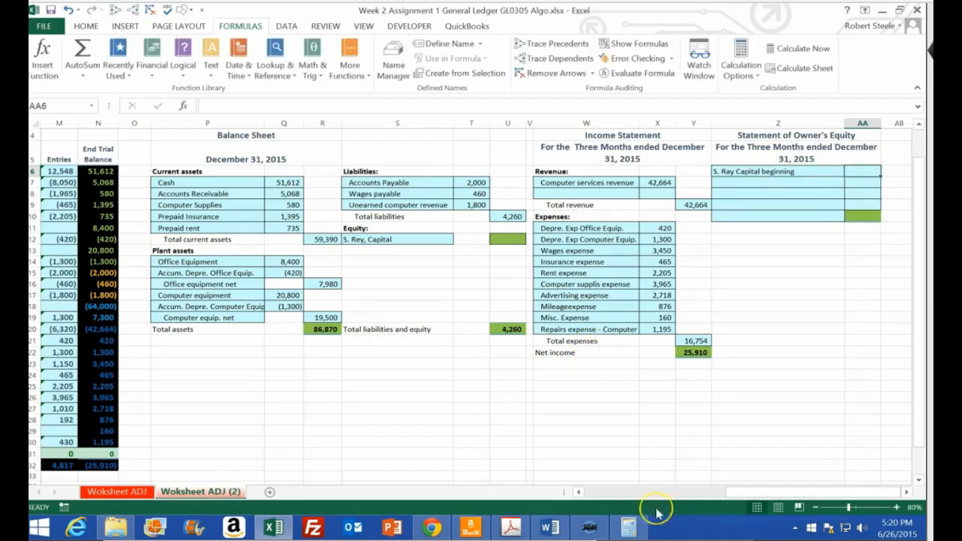
# Check the owner's capital balance in N18, and enter 0 as the beginning capital in AA6
pyautogui.moveTo(769, 494); pyautogui.dragTo(719, 498)
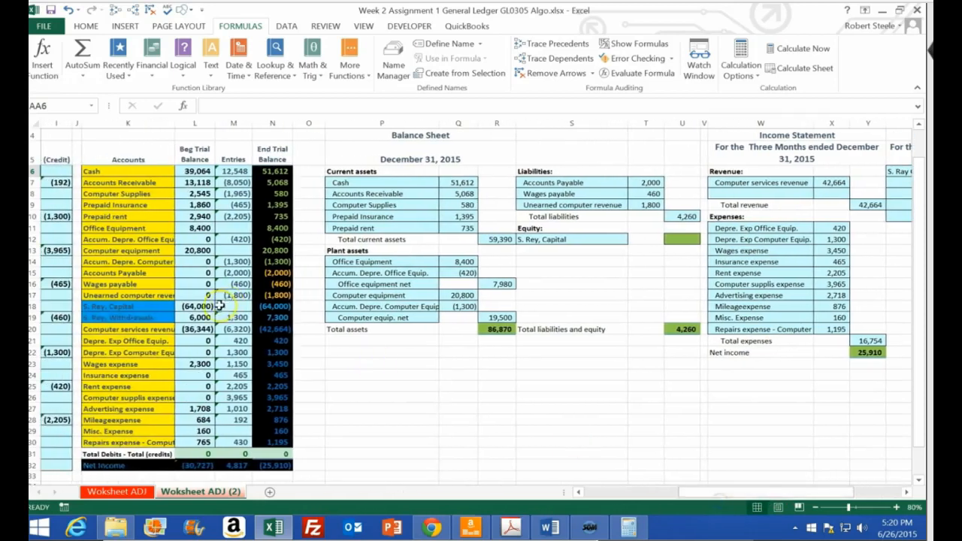
pyautogui.click(269, 307)
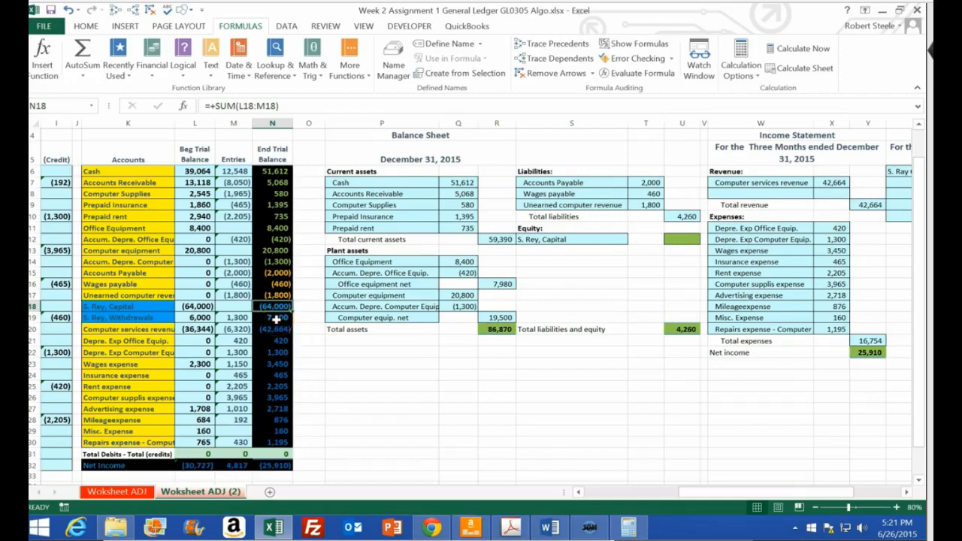
pyautogui.press('Up')
pyautogui.press('Right')
pyautogui.press('Right')
pyautogui.press('Right')
pyautogui.press('Right')
pyautogui.press('Right')
pyautogui.press('Right')
pyautogui.press('Right')
pyautogui.press('Right')
pyautogui.press('Right')
pyautogui.press('Right')
pyautogui.press('Right')
pyautogui.press('Right')
pyautogui.press('Right')
pyautogui.press('Right')
pyautogui.press('Right')
pyautogui.press('Right')
pyautogui.press('Right')
pyautogui.press('Right')
pyautogui.press('Up')
pyautogui.press('Up')
pyautogui.press('Up')
pyautogui.press('Up')
pyautogui.press('Up')
pyautogui.press('Up')
pyautogui.press('Up')
pyautogui.press('Up')
pyautogui.press('Up')
pyautogui.press('Up')
pyautogui.press('Up')
pyautogui.press('Up')
pyautogui.press('Left')
pyautogui.press('Left')
pyautogui.press('Left')
pyautogui.press('Left')
pyautogui.press('Left')
pyautogui.press('Down')
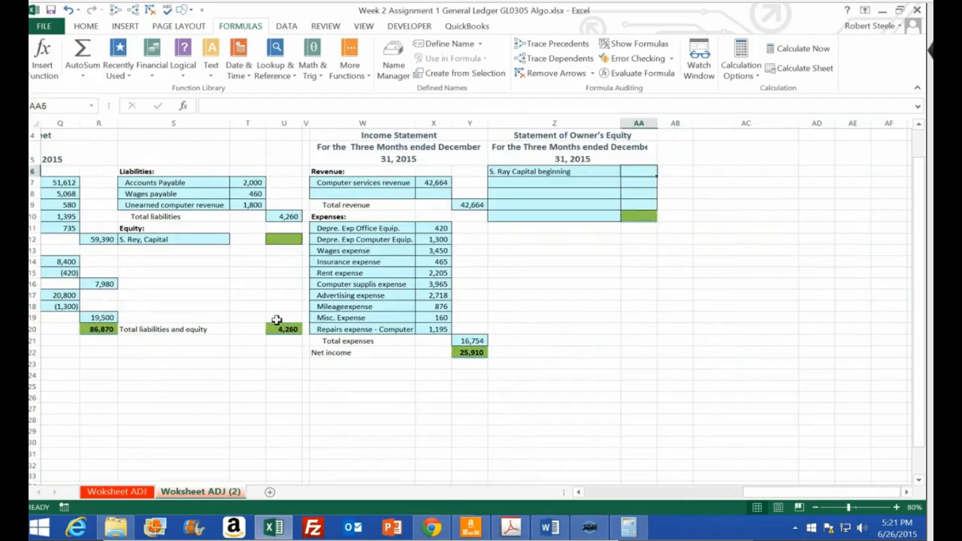
pyautogui.write('0')
pyautogui.press('Return')
# Label the second line of the statement of owner's equity in Z7 "Add: Owner investments"
pyautogui.press('Left')
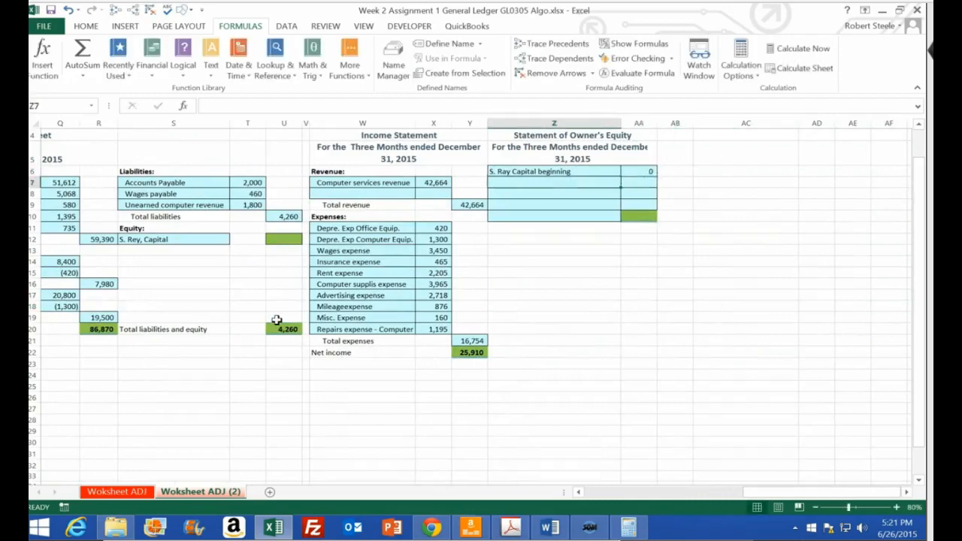
pyautogui.write('Add: Owner i')
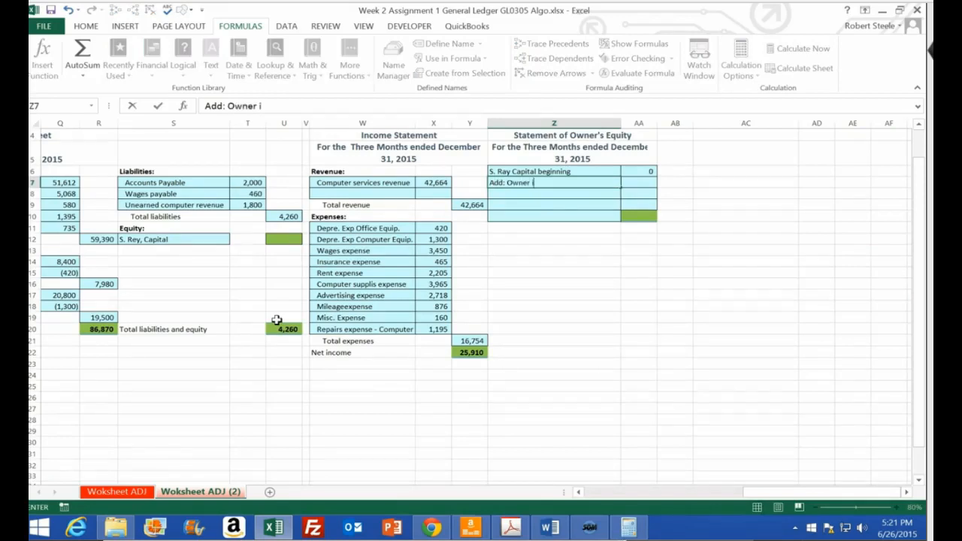
pyautogui.write('stment')
pyautogui.press('Tab')
# Link the owner investments amount in AA7 to the negated ending capital balance in N18
pyautogui.write('+')
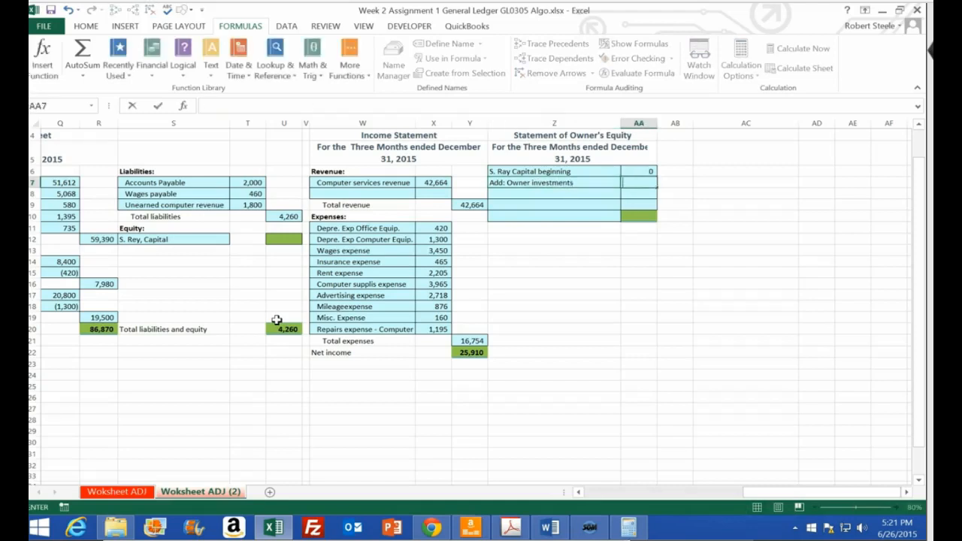
pyautogui.press('Left')
pyautogui.press('Left')
pyautogui.press('Left')
pyautogui.press('Left')
pyautogui.press('Left')
pyautogui.press('Left')
pyautogui.press('Left')
pyautogui.press('Left')
pyautogui.press('Left')
pyautogui.press('Left')
pyautogui.press('Left')
pyautogui.press('Left')
pyautogui.press('Left')
pyautogui.press('Left')
pyautogui.press('Left')
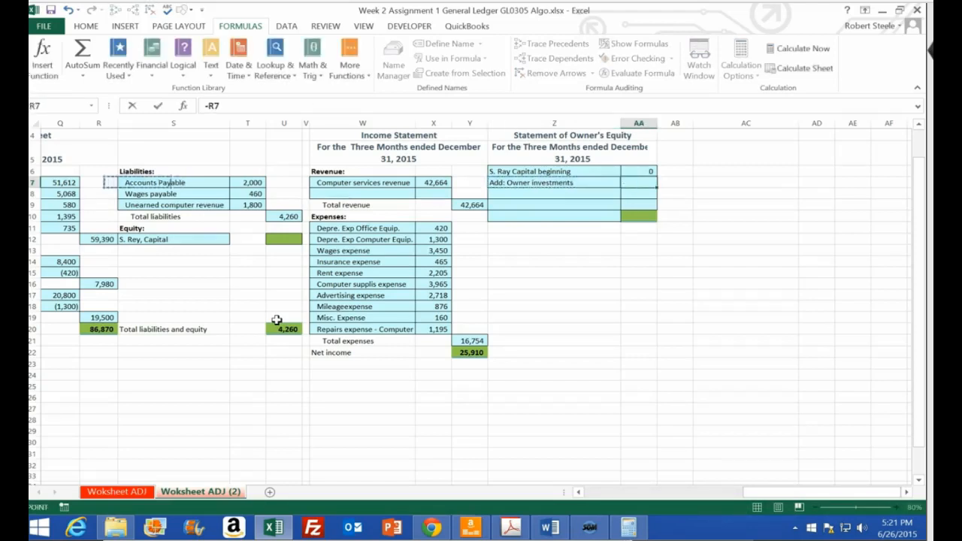
pyautogui.press('Down')
pyautogui.press('Down')
pyautogui.press('Down')
pyautogui.press('Down')
pyautogui.press('Left')
pyautogui.press('Down')
pyautogui.press('Down')
pyautogui.press('Down')
pyautogui.press('Down')
pyautogui.press('Down')
pyautogui.press('Down')
pyautogui.press('Down')
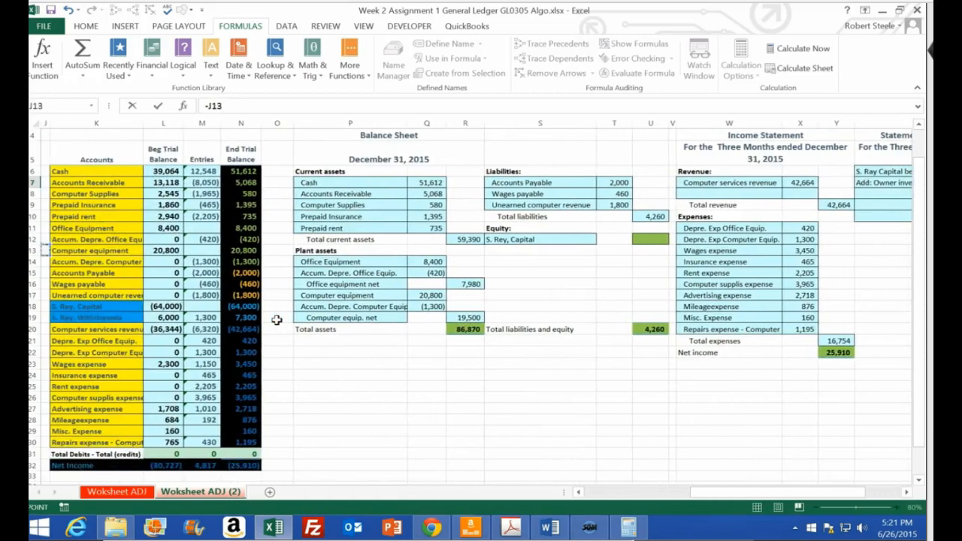
pyautogui.press('Right')
pyautogui.press('Right')
pyautogui.press('Right')
pyautogui.press('Return')
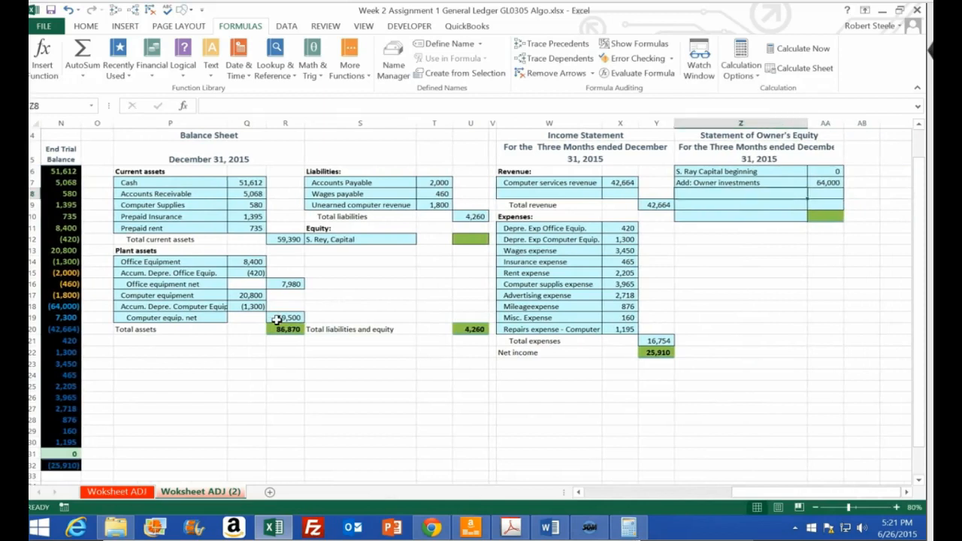
# Label the third line of the statement of owner's equity in Z8 "Add: Net income"
pyautogui.write('Add"')
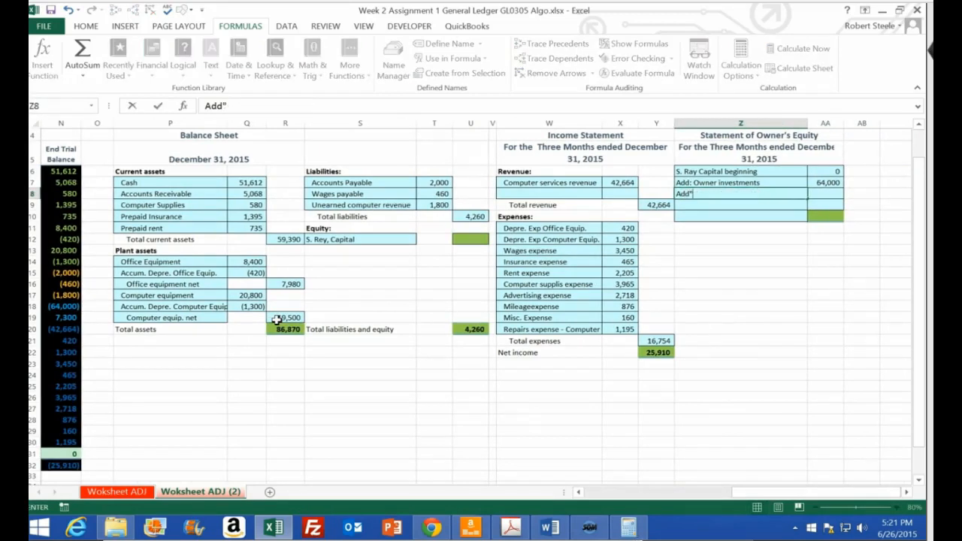
pyautogui.press('BackSpace')
pyautogui.write(':')
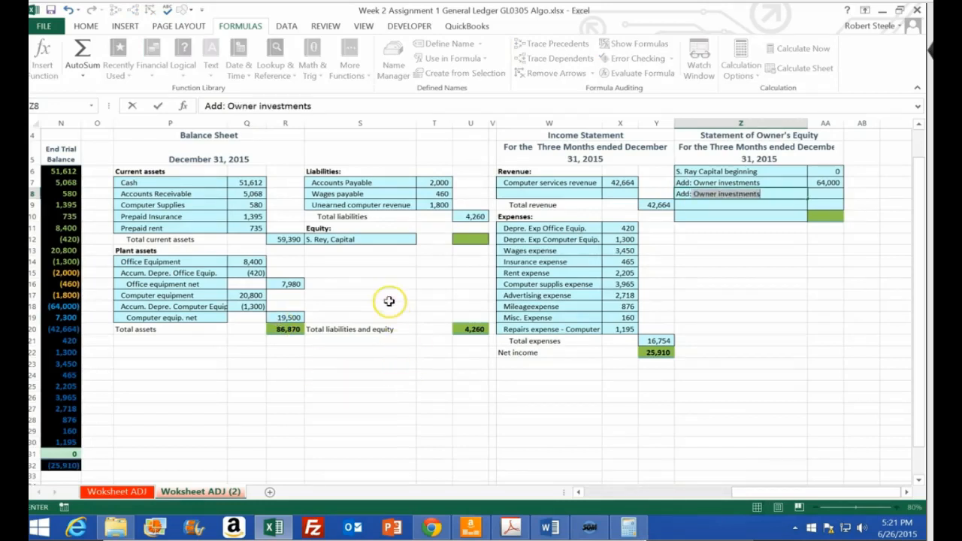
pyautogui.write(' Net income')
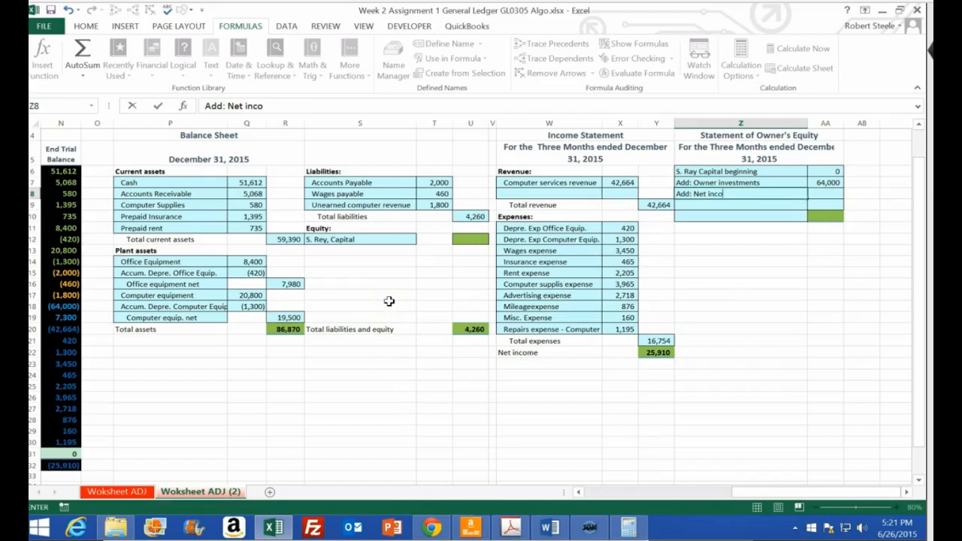
pyautogui.click(667, 353)
# Link the net income amount in AA8 to the income statement's net income in Y22
pyautogui.click(823, 193)
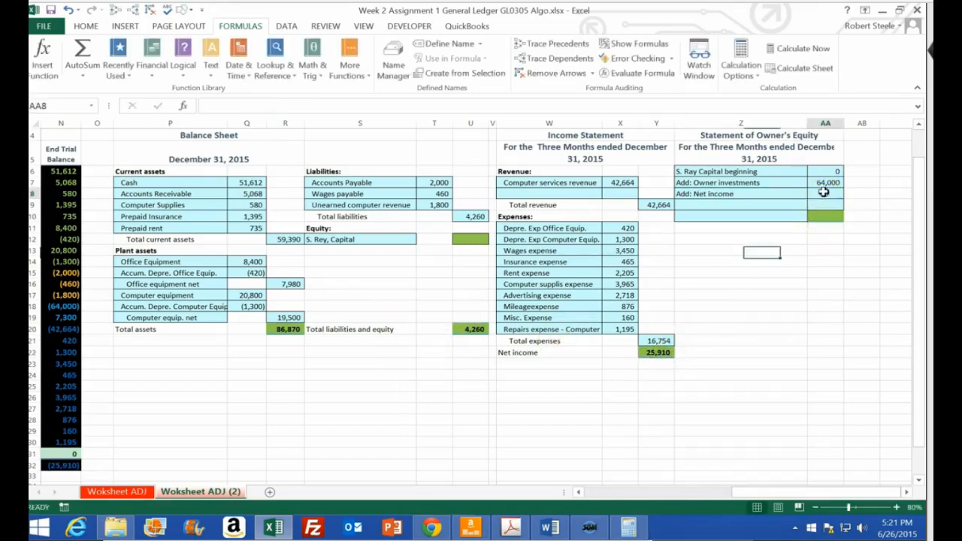
pyautogui.write('=')
pyautogui.click(658, 353)
pyautogui.press('Return')
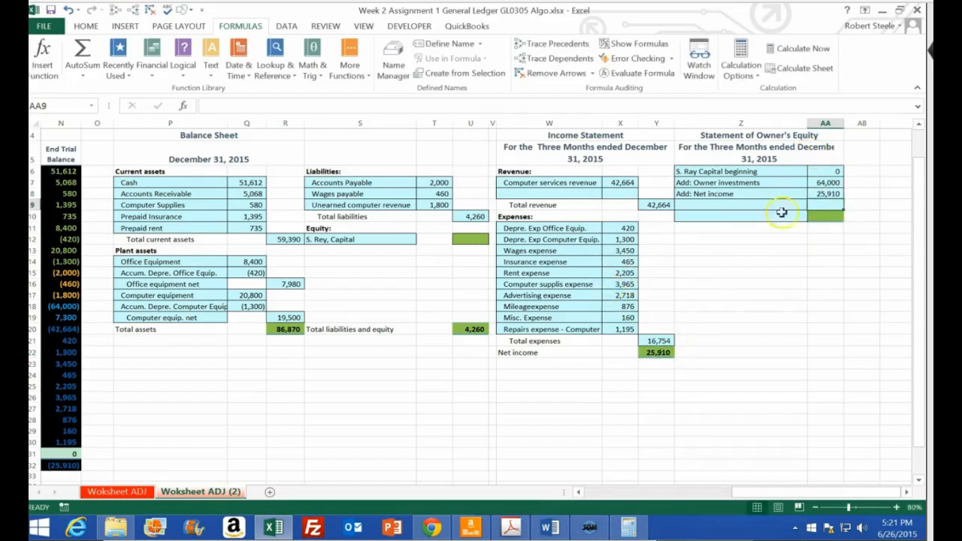
# Fill the net income amount in AA8 with the green used for the statement totals
pyautogui.rightClick(831, 193)
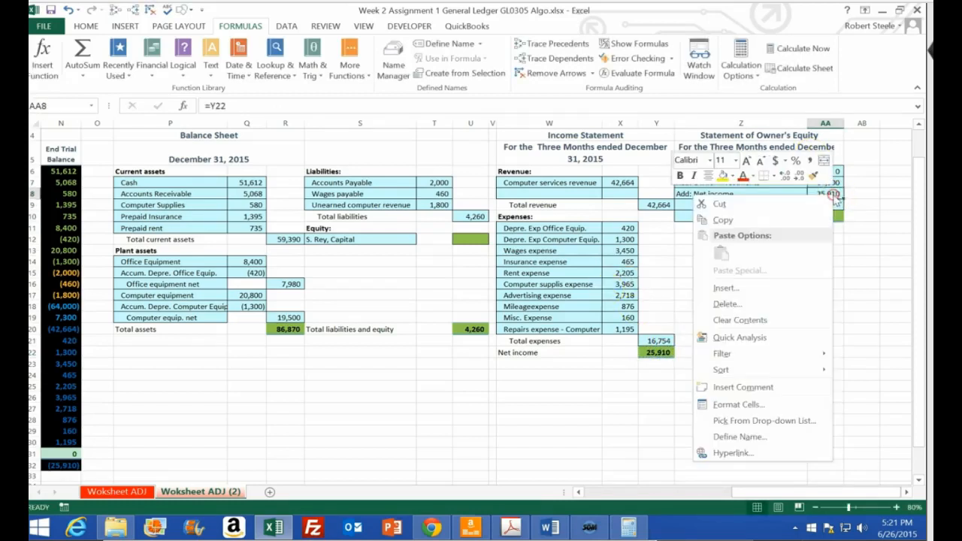
pyautogui.click(731, 175)
pyautogui.click(765, 274)
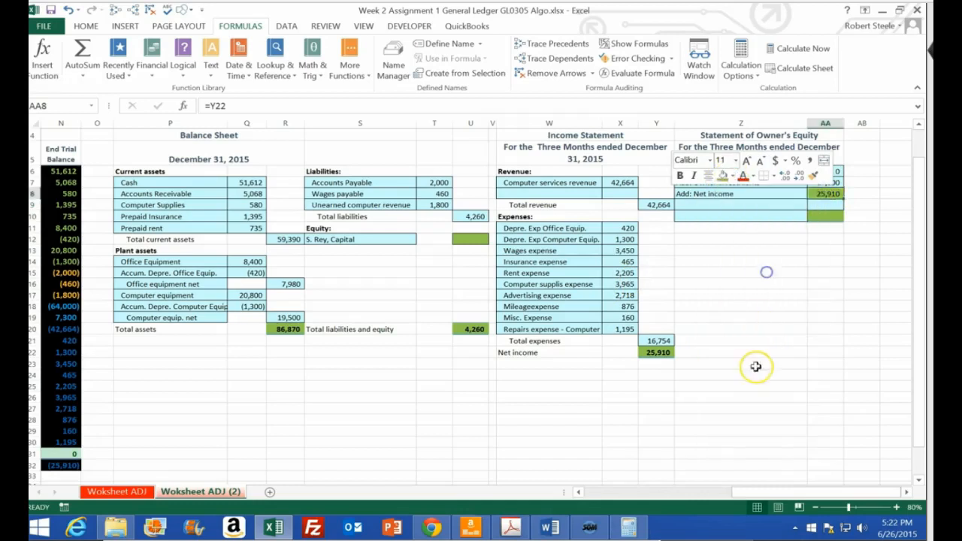
pyautogui.click(744, 363)
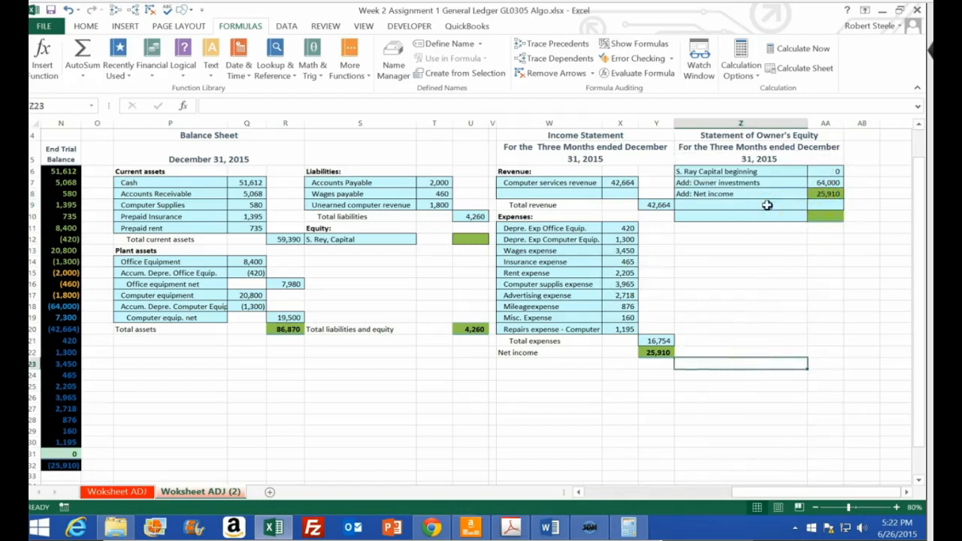
# Label the fourth line of the statement of owner's equity in Z9 "Less: Draws"
pyautogui.click(767, 203)
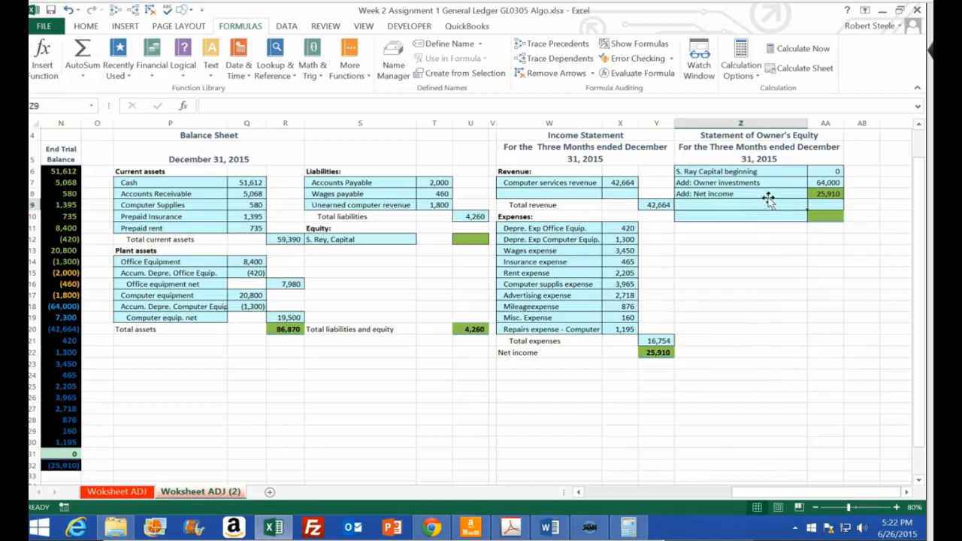
pyautogui.write('Less: Draws')
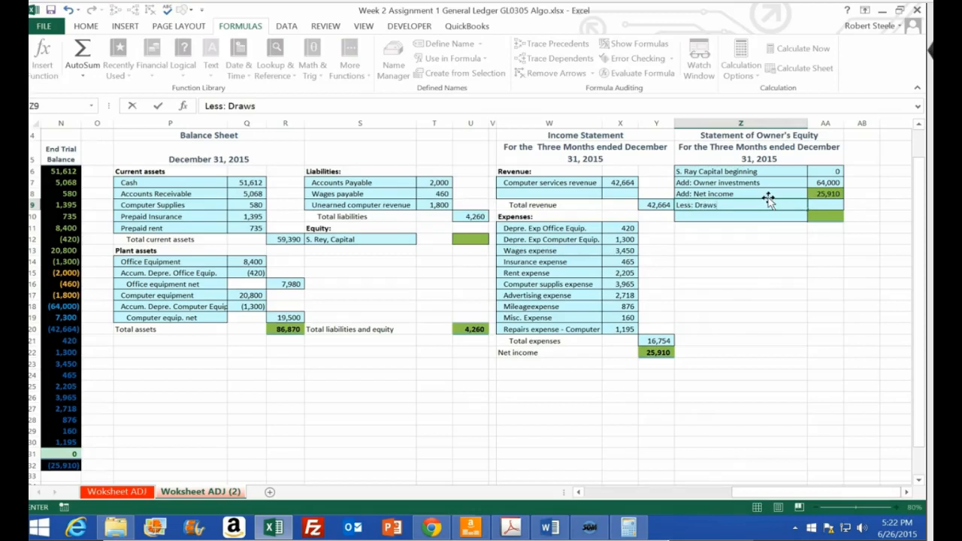
pyautogui.press('Tab')
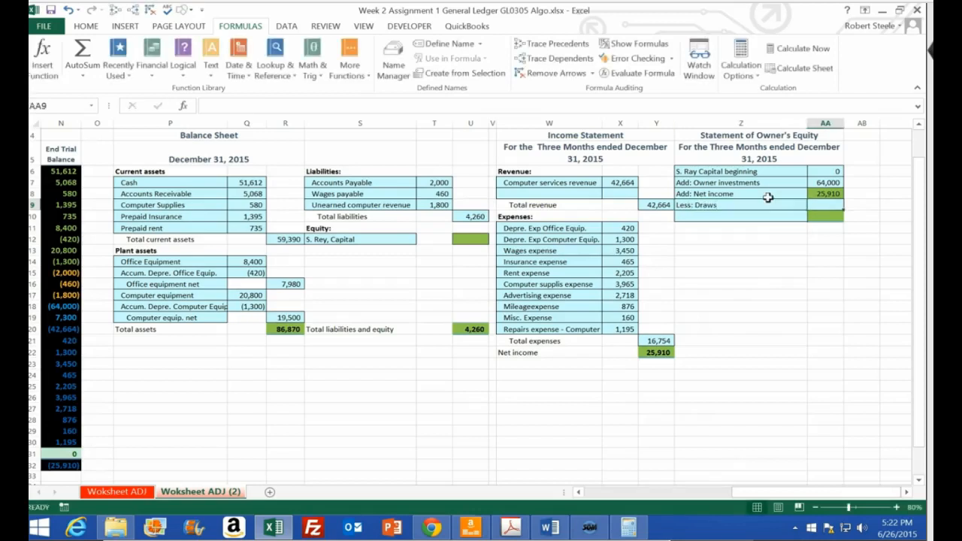
# Link the draws amount in AA9 to the owner's withdrawals balance in N19 of the ending trial balance
pyautogui.write('=')
pyautogui.press('Left')
pyautogui.press('Left')
pyautogui.press('Left')
pyautogui.press('Left')
pyautogui.press('Left')
pyautogui.press('Left')
pyautogui.press('Left')
pyautogui.press('Left')
pyautogui.press('Left')
pyautogui.press('Left')
pyautogui.press('Left')
pyautogui.press('Left')
pyautogui.press('Left')
pyautogui.press('Left')
pyautogui.press('Left')
pyautogui.press('Left')
pyautogui.press('Left')
pyautogui.press('Left')
pyautogui.press('Left')
pyautogui.press('Left')
pyautogui.press('Down')
pyautogui.press('Down')
pyautogui.press('Down')
pyautogui.press('Down')
pyautogui.press('Down')
pyautogui.press('Down')
pyautogui.press('Down')
pyautogui.press('Down')
pyautogui.press('Down')
pyautogui.press('Down')
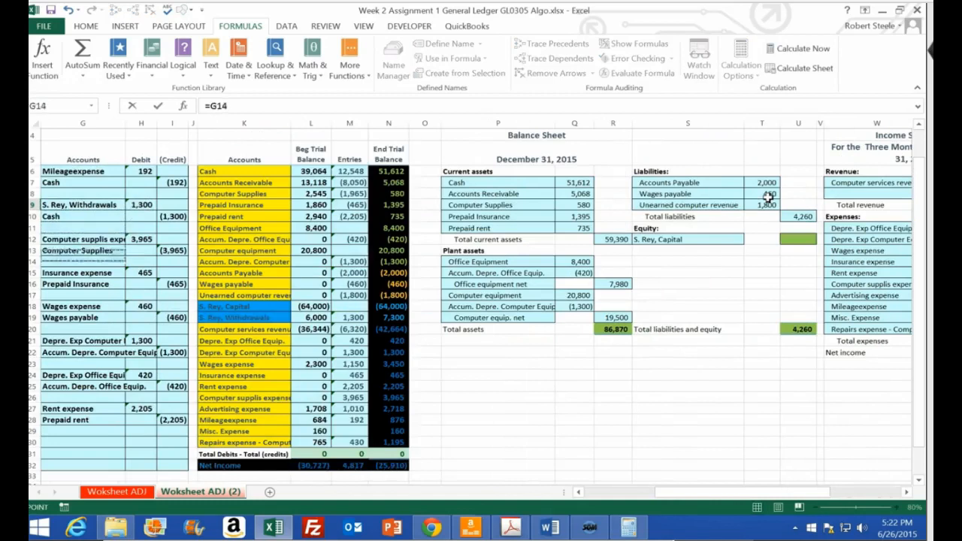
pyautogui.press('Right')
pyautogui.press('Right')
pyautogui.press('Right')
pyautogui.press('Right')
pyautogui.press('Right')
pyautogui.press('Right')
pyautogui.press('Right')
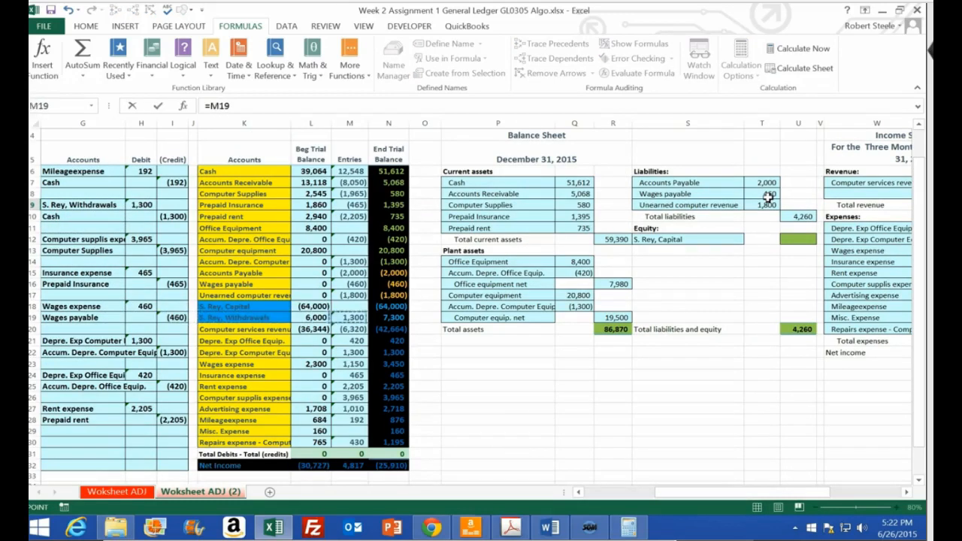
pyautogui.press('Return')
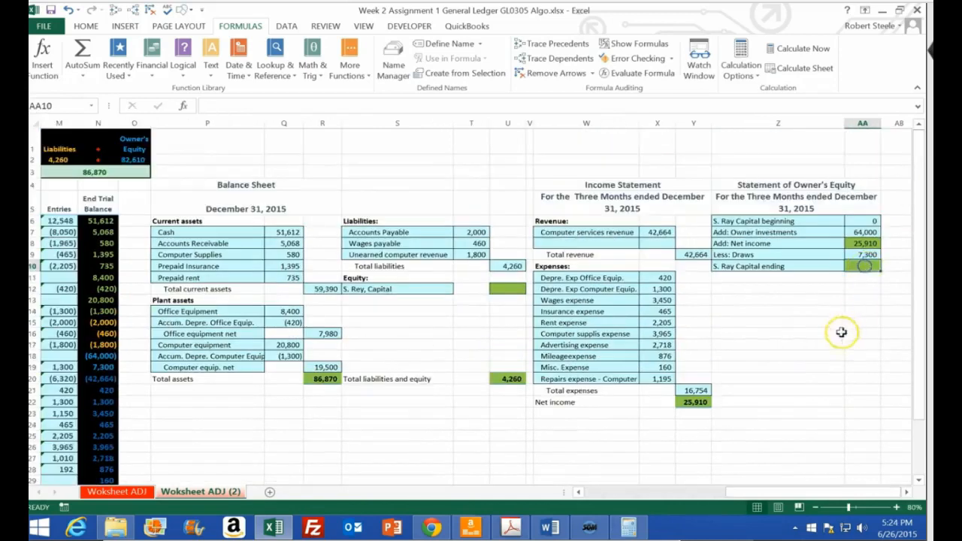
# Calculate the owner's ending capital in AA10 as the sum of AA6:AA9
pyautogui.write('=sum(')
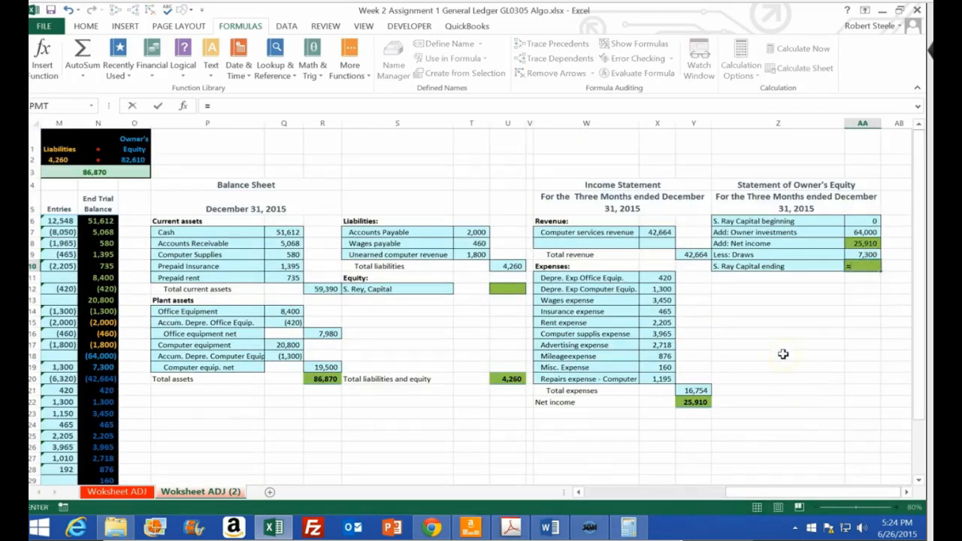
pyautogui.press('Up')
pyautogui.press('Up')
pyautogui.press('Up')
pyautogui.press('Up')
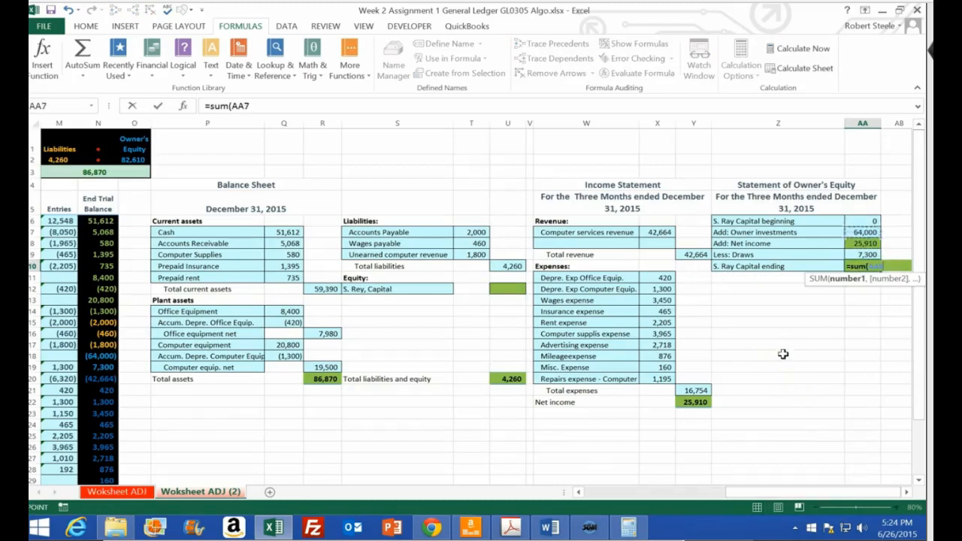
pyautogui.hotkey('shift', 'Down')
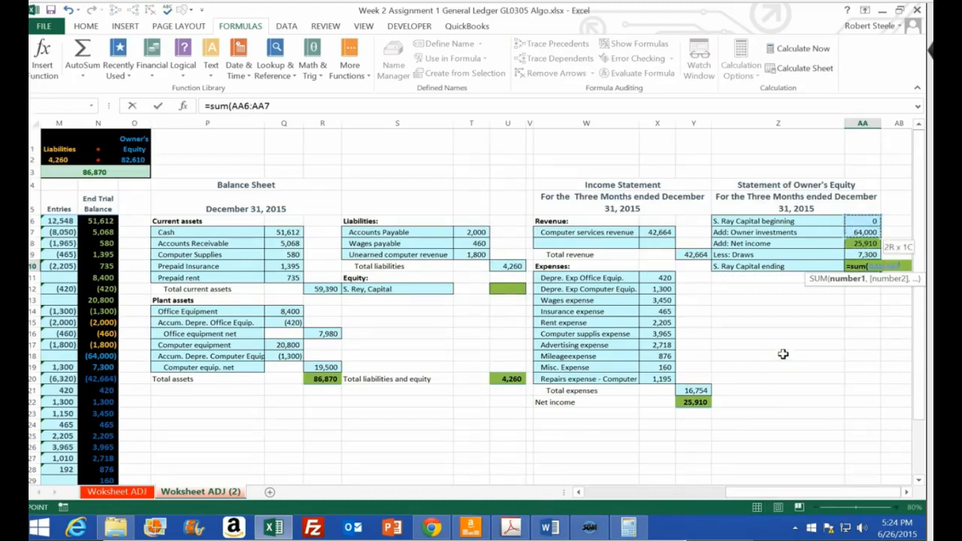
pyautogui.hotkey('shift', 'Down')
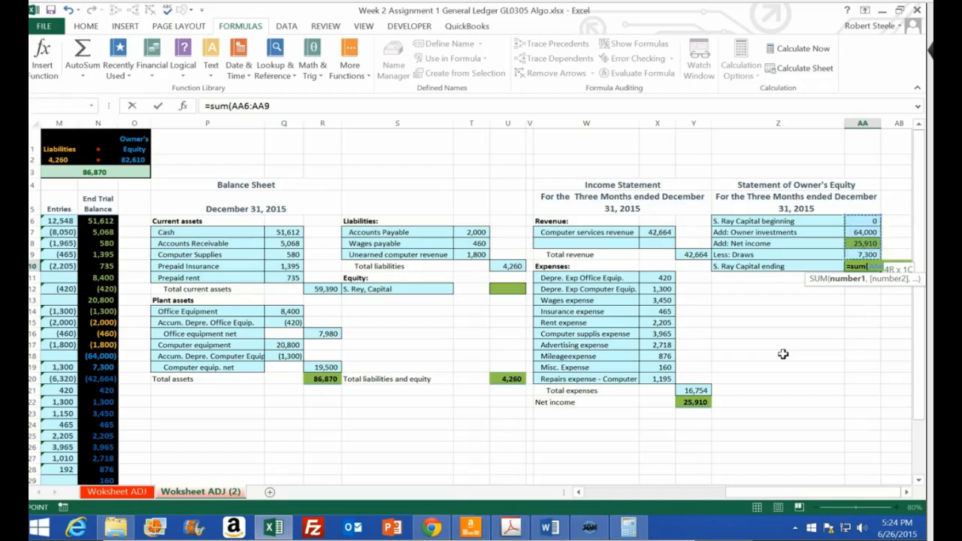
pyautogui.press('Return')
# Negate the linked withdrawals balance in AA9 so the draws are subtracted from capital
pyautogui.doubleClick(851, 255)
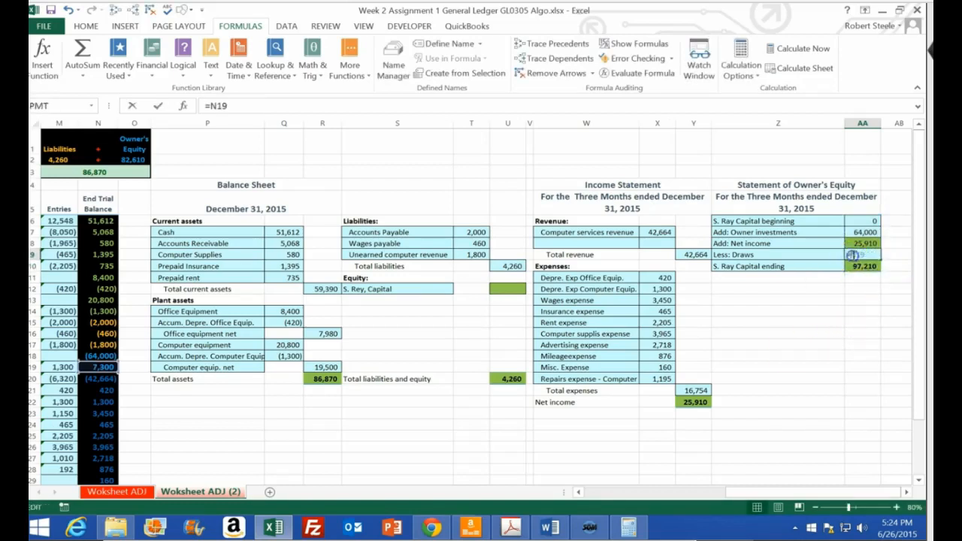
pyautogui.click(855, 269)
pyautogui.press('Return')
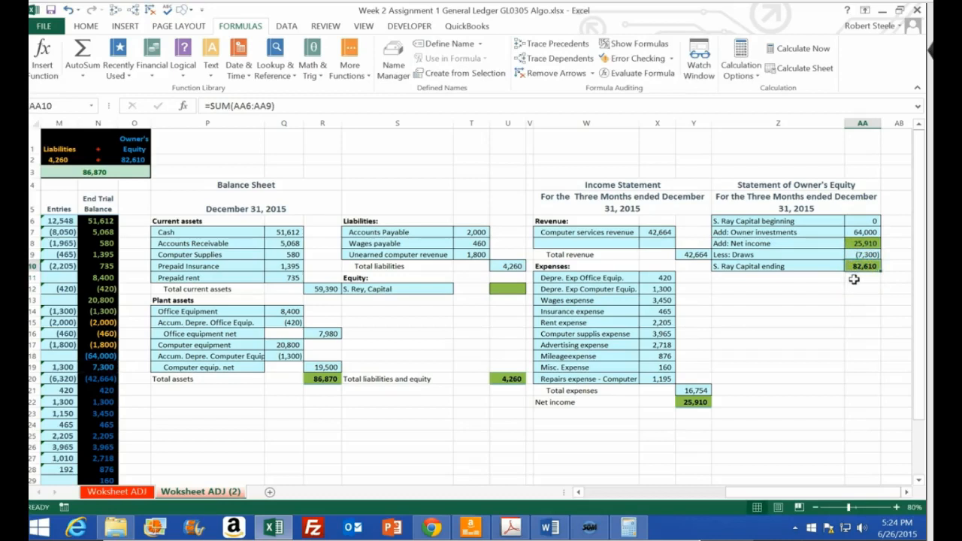
# Clear the ending capital in AA10 and re-enter its formula as the sum of AA6:AA9
pyautogui.press('Delete')
pyautogui.write('=sum(')
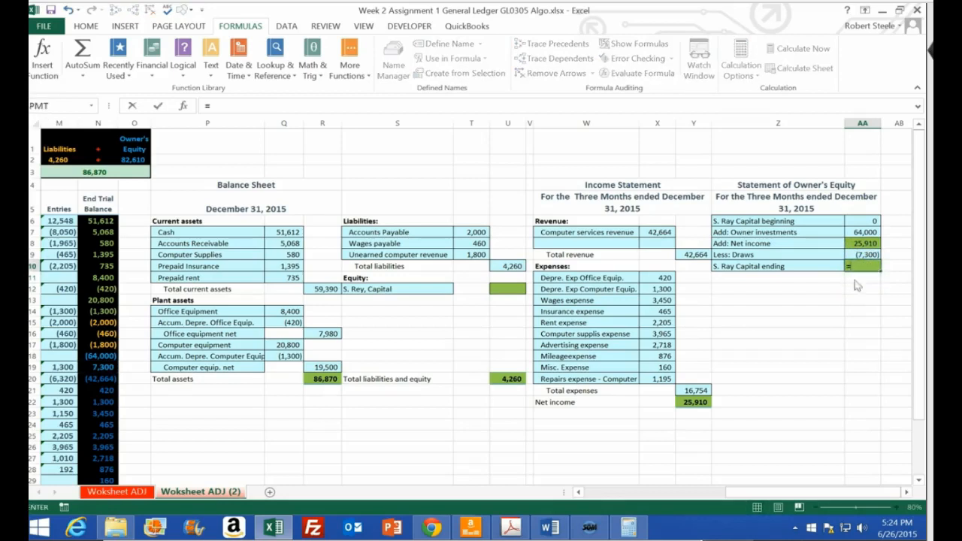
pyautogui.press('Up')
pyautogui.press('Up')
pyautogui.press('Up')
pyautogui.press('Up')
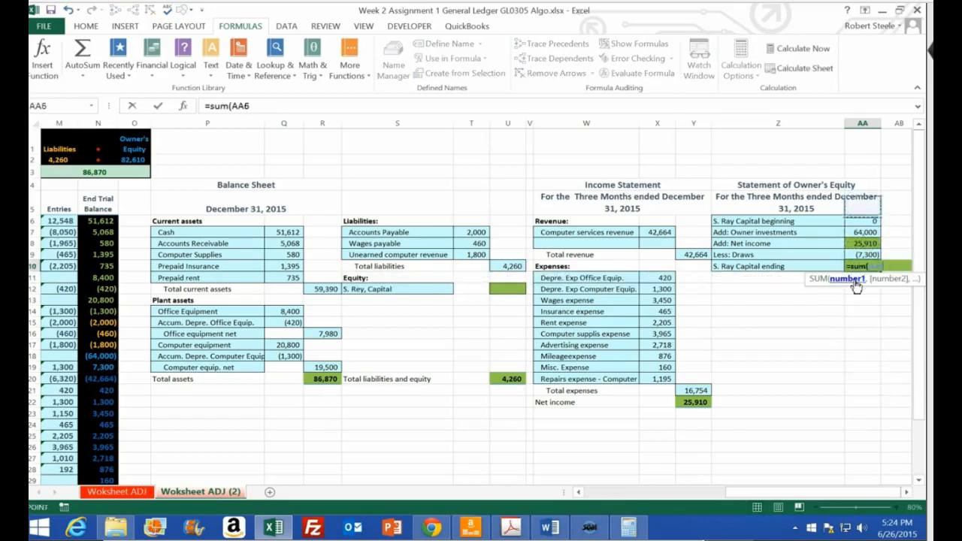
pyautogui.hotkey('shift', 'Down')
pyautogui.hotkey('shift', 'Down')
pyautogui.hotkey('shift', 'Down')
pyautogui.write(')')
pyautogui.press('Return')
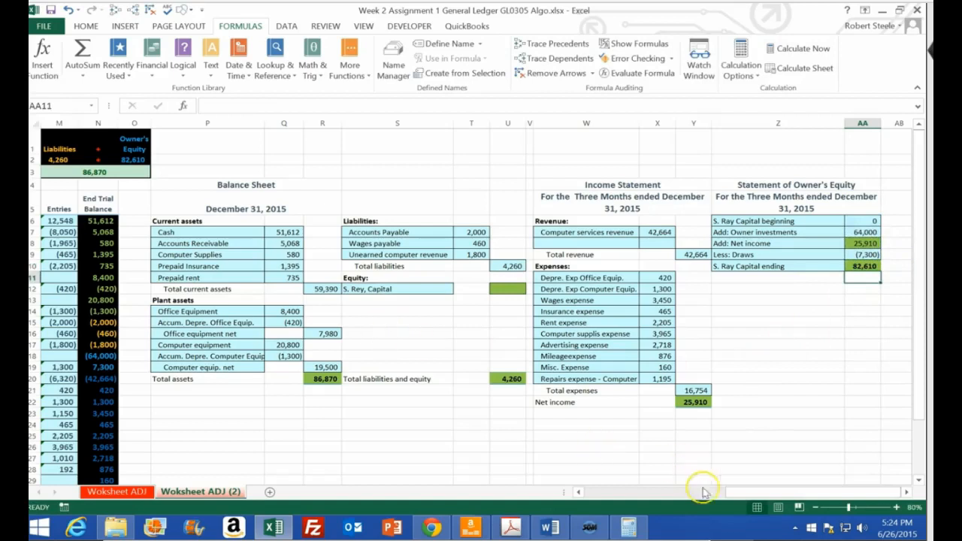
# Examine the owner's equity formula in O2 and the capital, withdrawals, revenue, expense and net income balances behind it in column N
pyautogui.click(127, 159)
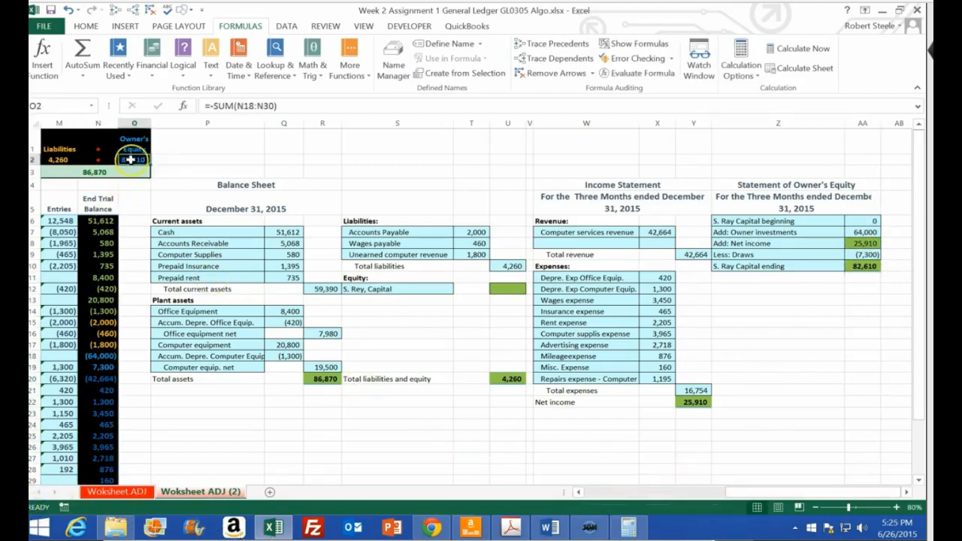
pyautogui.doubleClick(132, 160)
pyautogui.moveTo(756, 492); pyautogui.dragTo(698, 494)
pyautogui.scroll(-1, 623, 441)
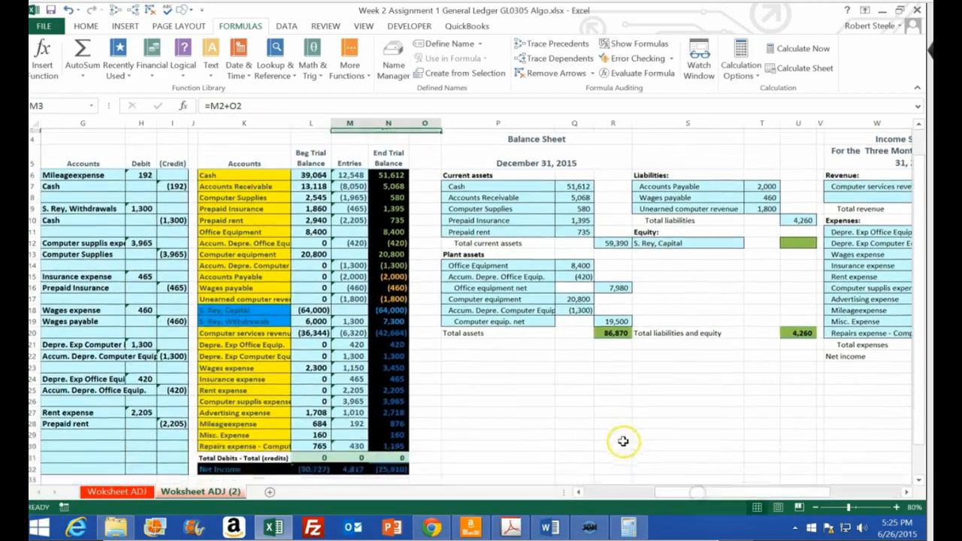
pyautogui.click(397, 307)
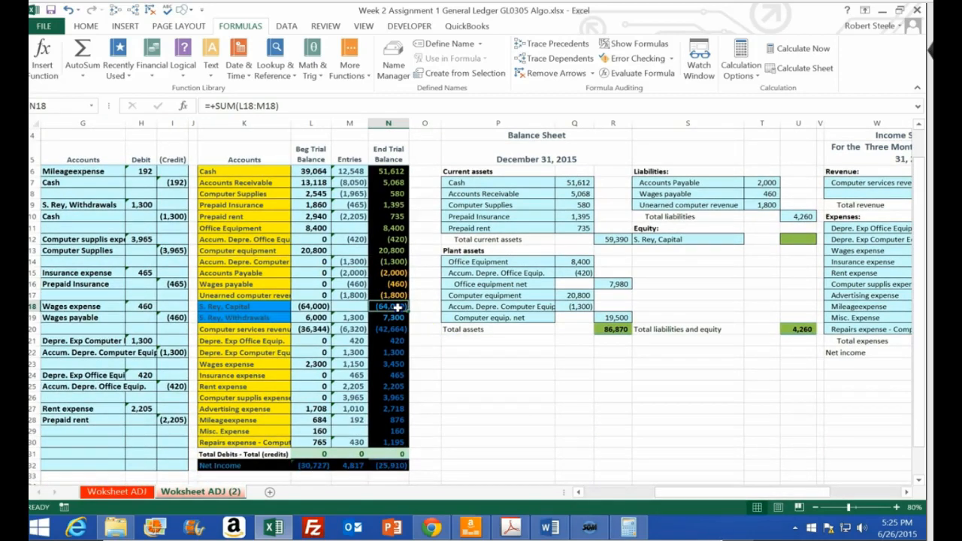
pyautogui.moveTo(396, 314); pyautogui.dragTo(398, 442)
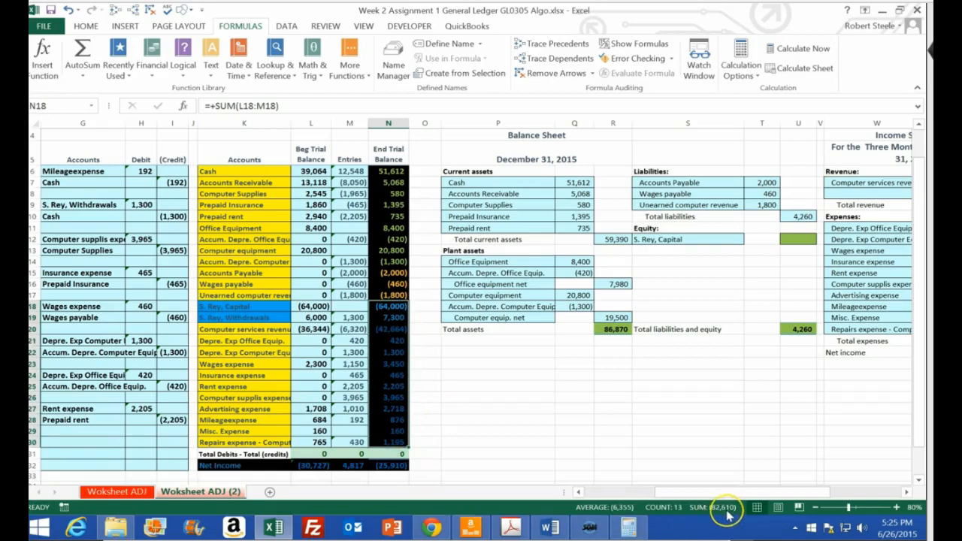
pyautogui.moveTo(394, 309); pyautogui.dragTo(396, 314)
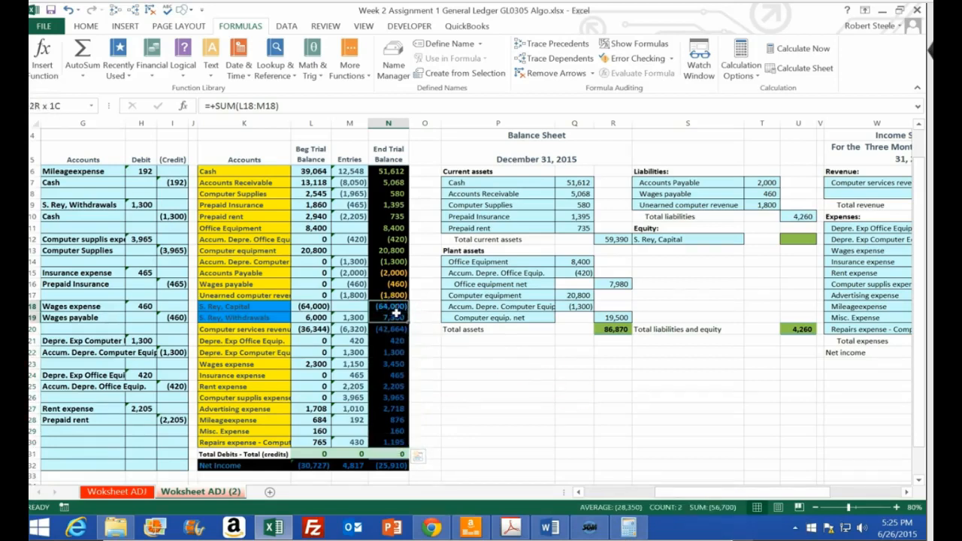
pyautogui.keyDown('ctrl'); pyautogui.click(401, 465); pyautogui.keyUp('ctrl')
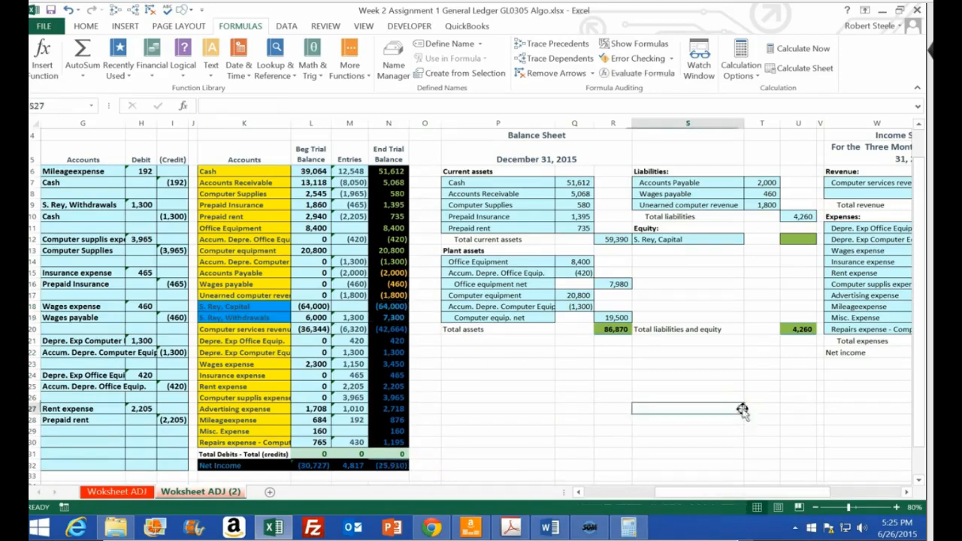
# Link the balance sheet's owner capital in U12 to the ending capital in AA10, and check the total liabilities and equity formula in U20
pyautogui.click(797, 237)
pyautogui.moveTo(799, 489); pyautogui.dragTo(861, 485)
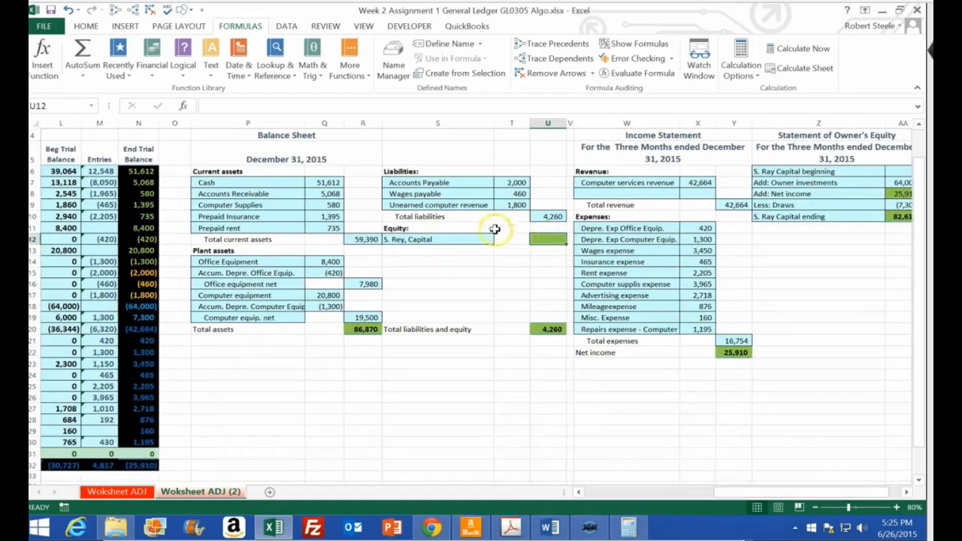
pyautogui.write('=')
pyautogui.press('Right')
pyautogui.press('Right')
pyautogui.press('Right')
pyautogui.press('Right')
pyautogui.press('Right')
pyautogui.press('Right')
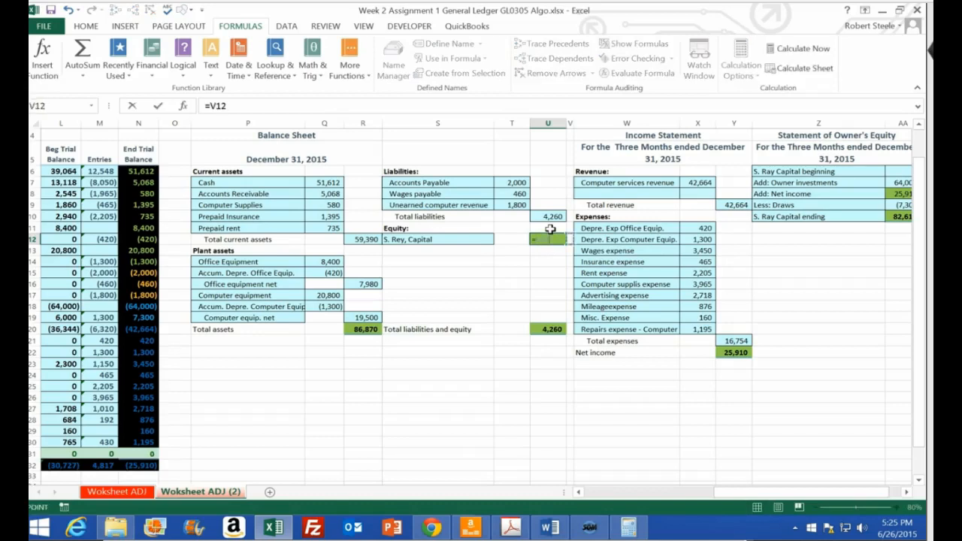
pyautogui.press('Up')
pyautogui.press('Up')
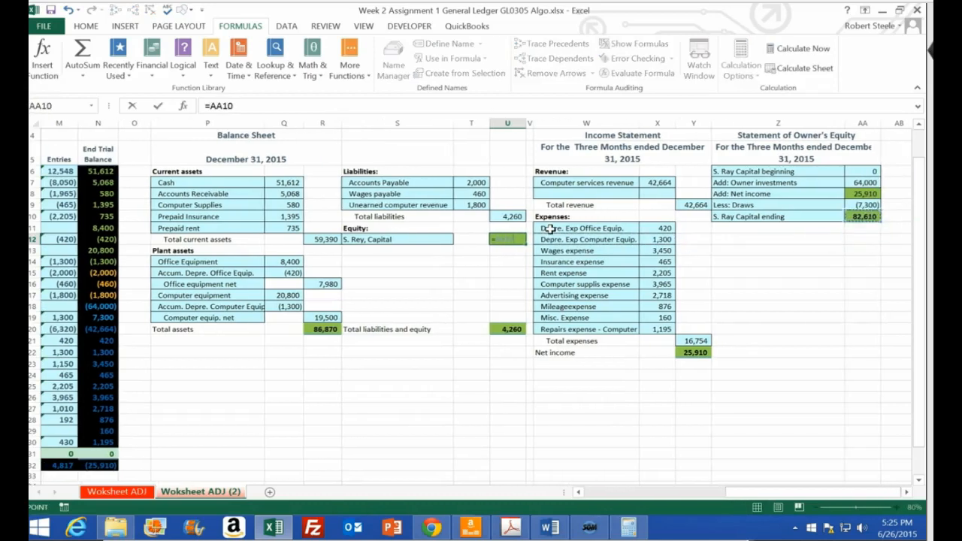
pyautogui.press('Return')
pyautogui.doubleClick(507, 329)
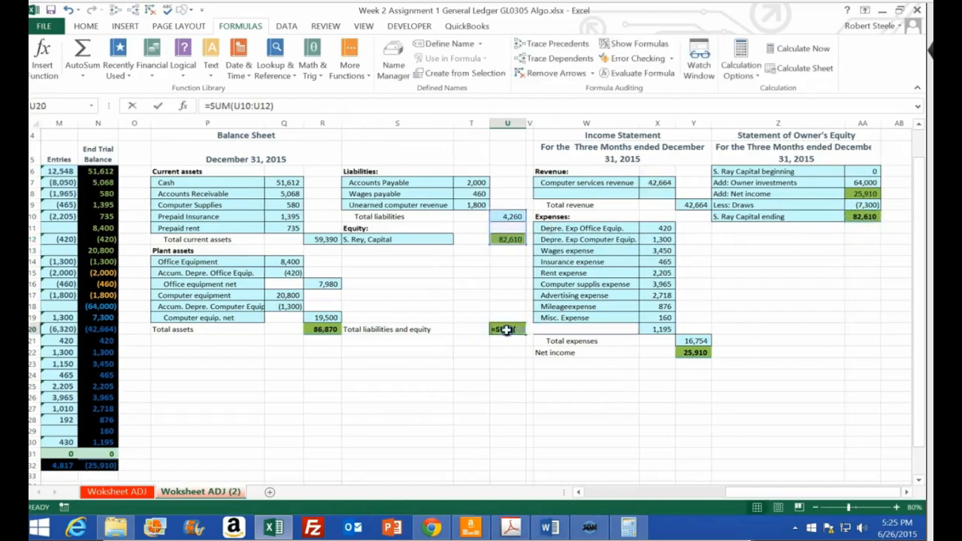
pyautogui.press('Return')
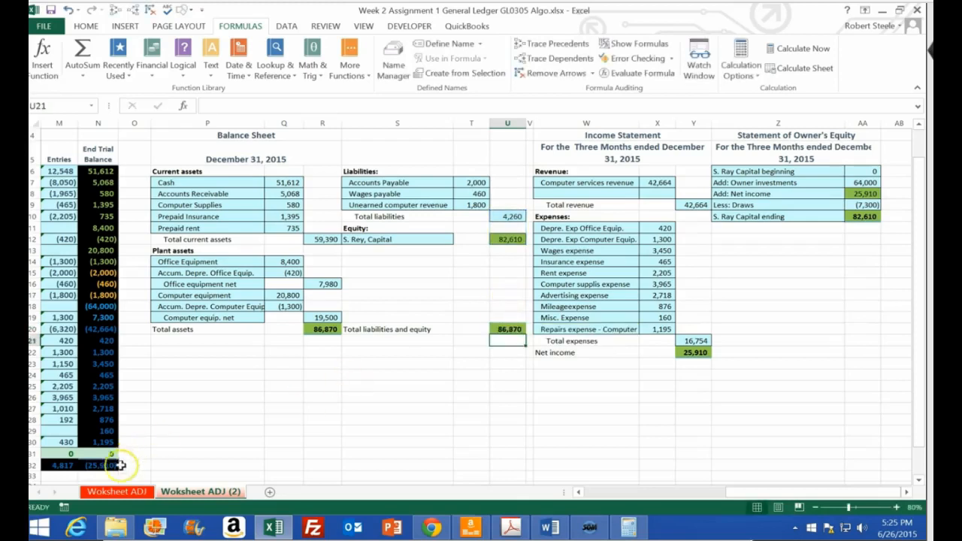